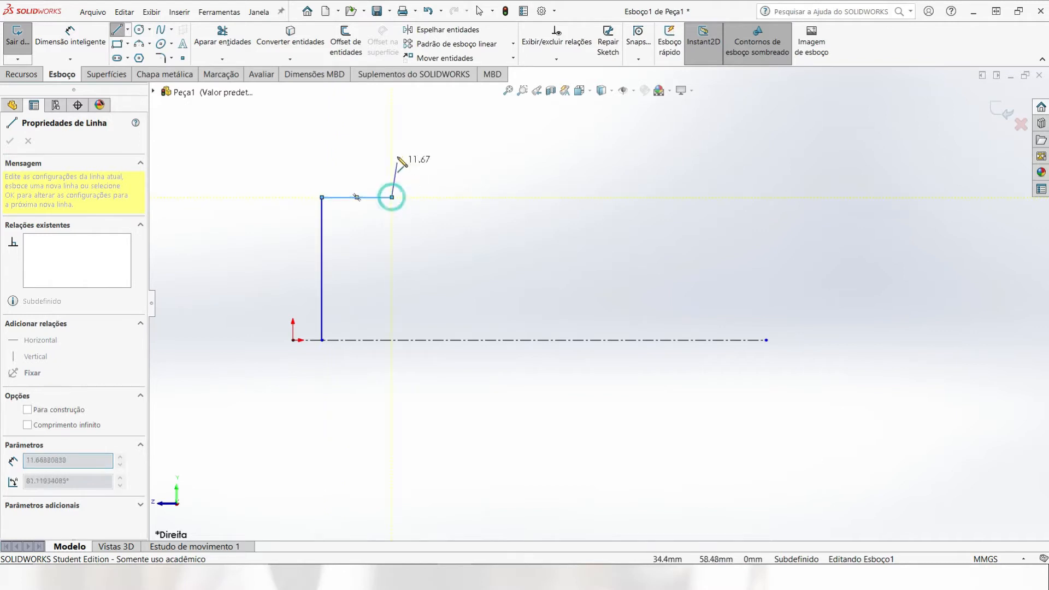
Step: Finish the stepped half-profile with connected vertical and horizontal lines, closing it with a line about 108 mm long along the centerline
click(392, 129)
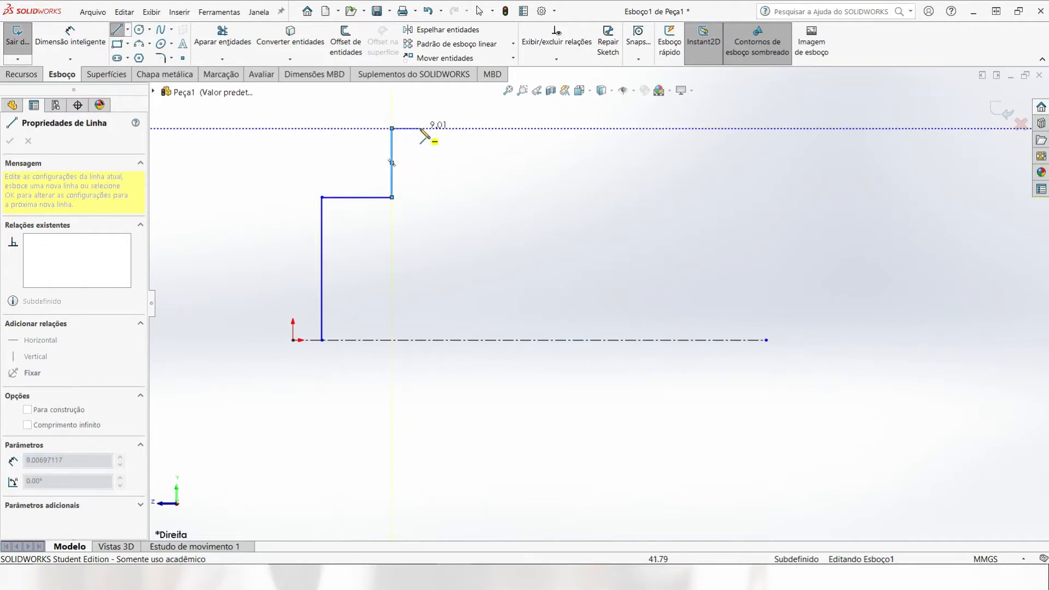
click(420, 129)
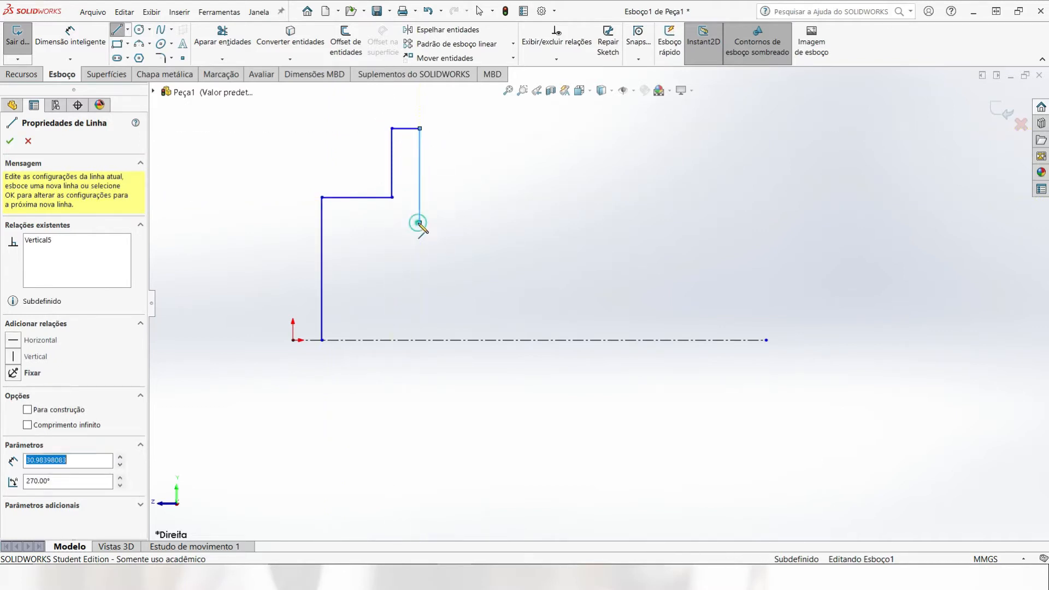
click(419, 222)
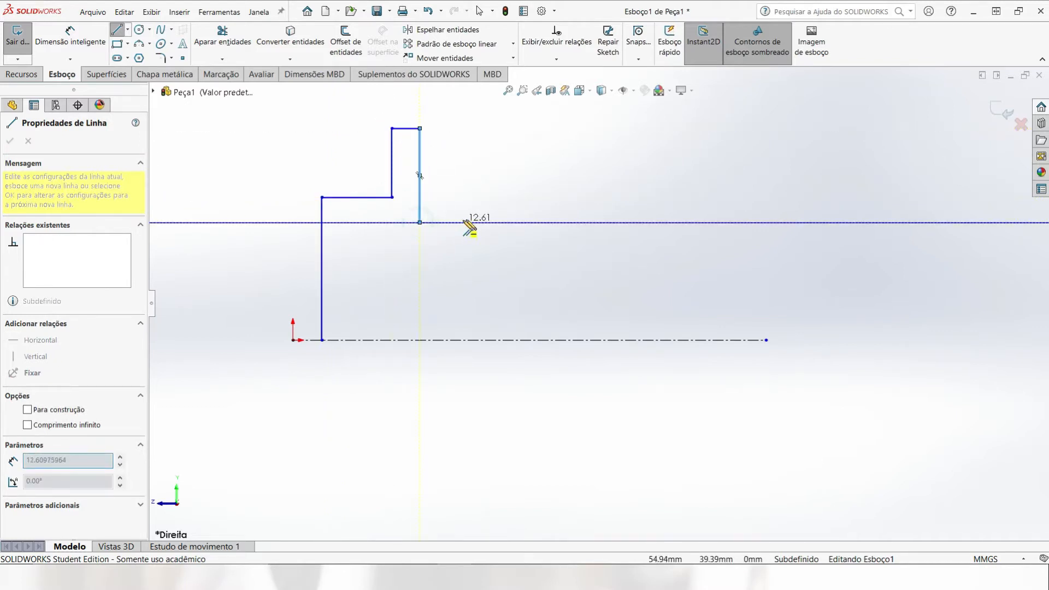
click(486, 248)
click(656, 248)
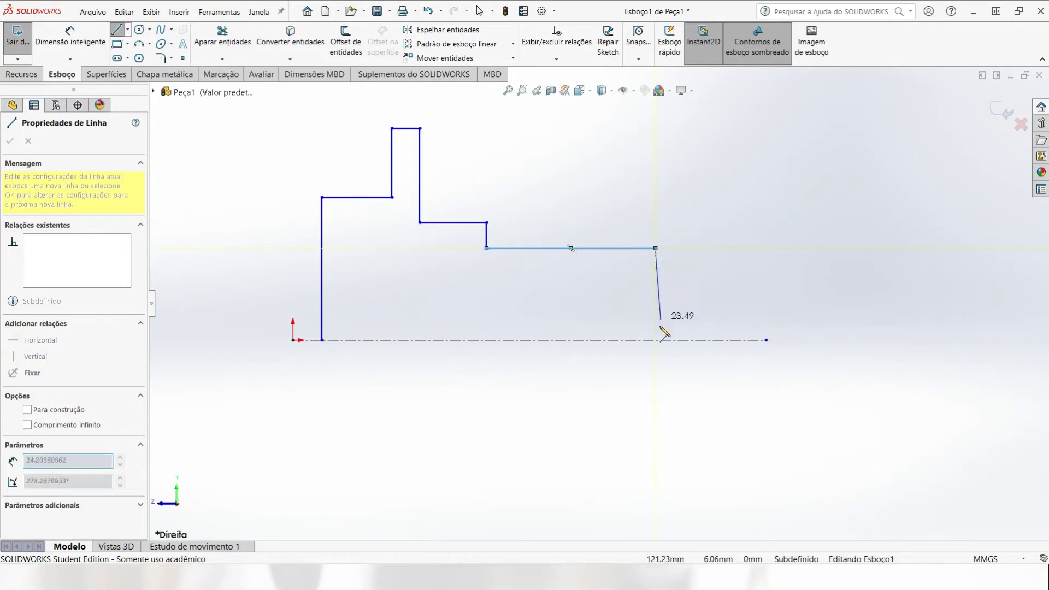
click(656, 340)
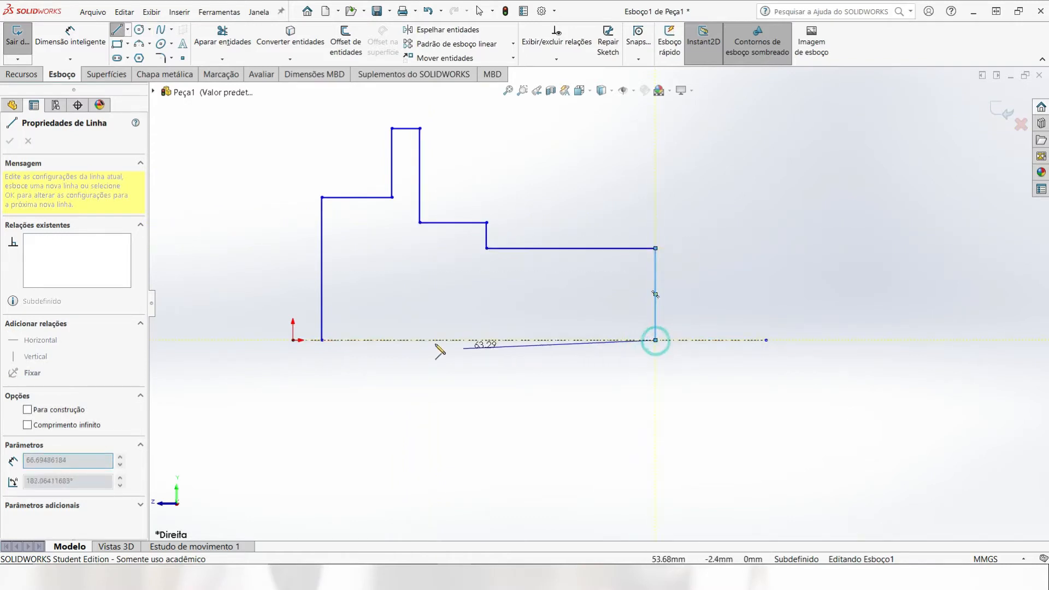
click(322, 340)
key(Escape)
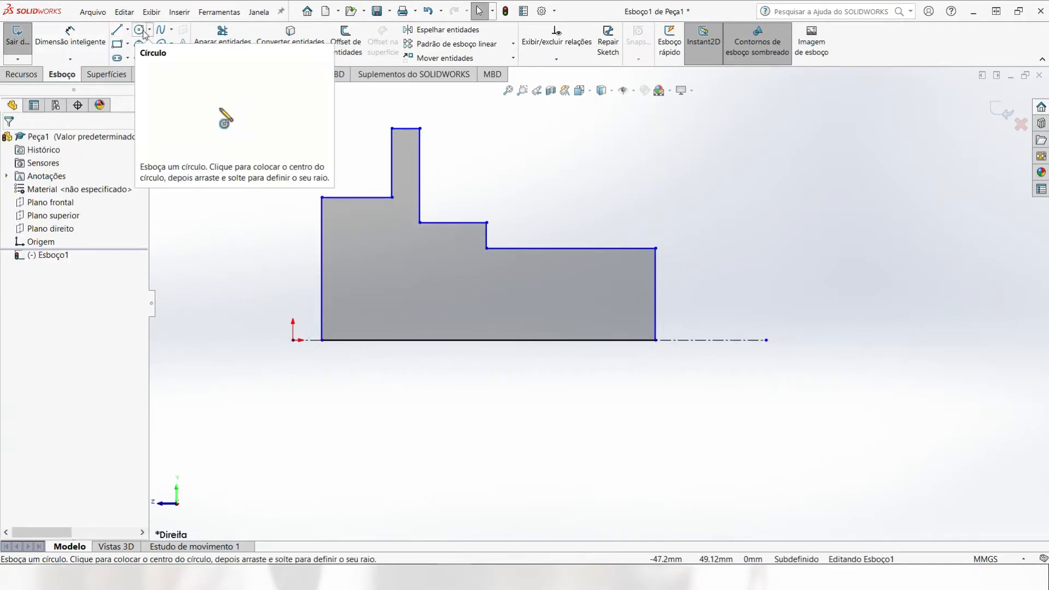
Step: Draw a three-point arc of about 101 mm radius from the origin to the upper corner of the profile's left edge
click(140, 45)
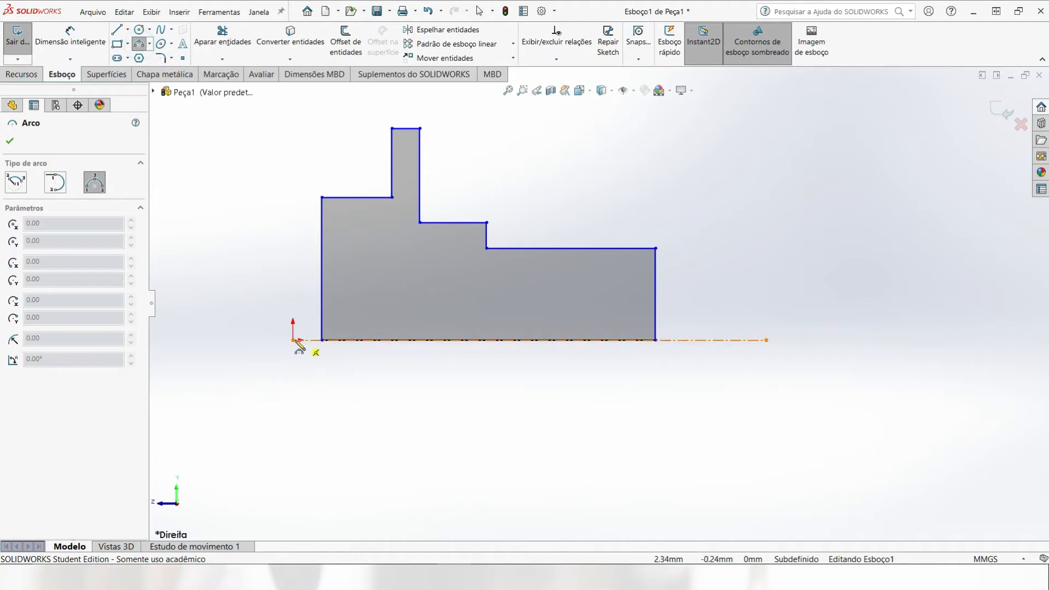
click(293, 340)
click(323, 198)
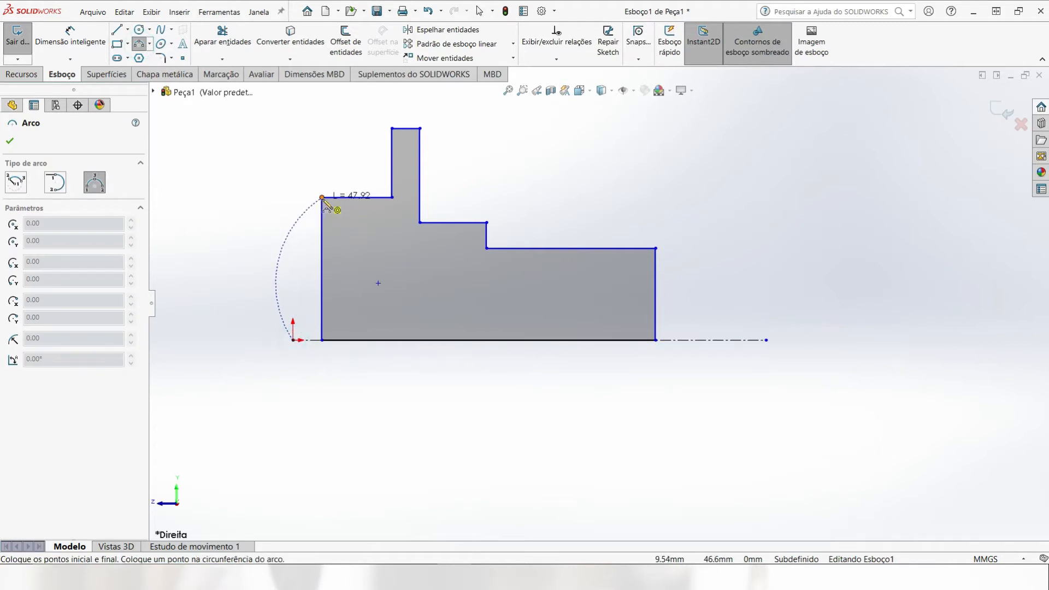
click(298, 274)
key(Escape)
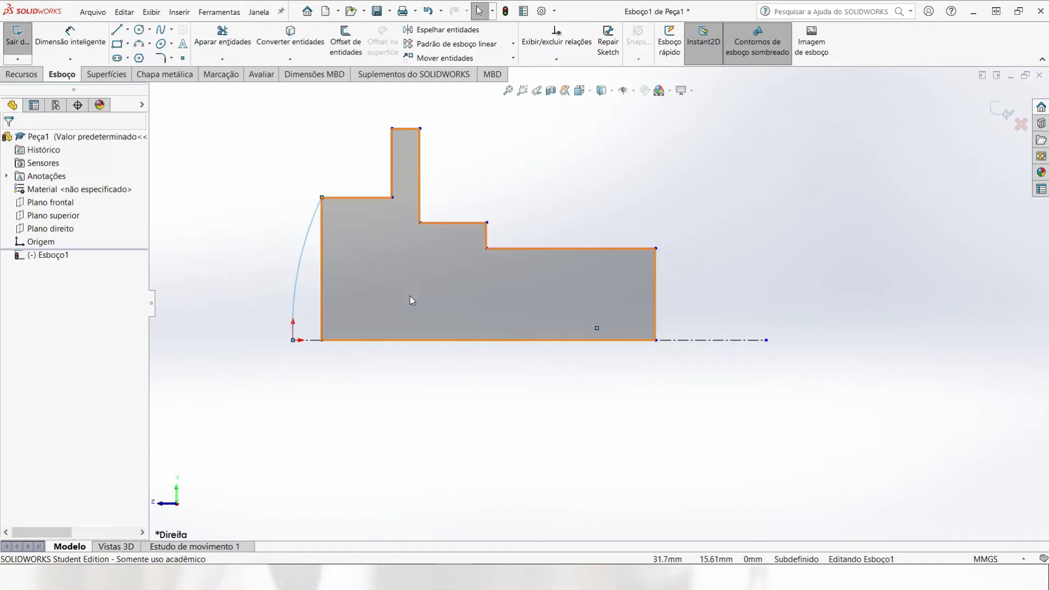
Step: Extend the profile's base line along the centerline to the origin, closing the region under the left arc
scroll(300, 295, down, 3)
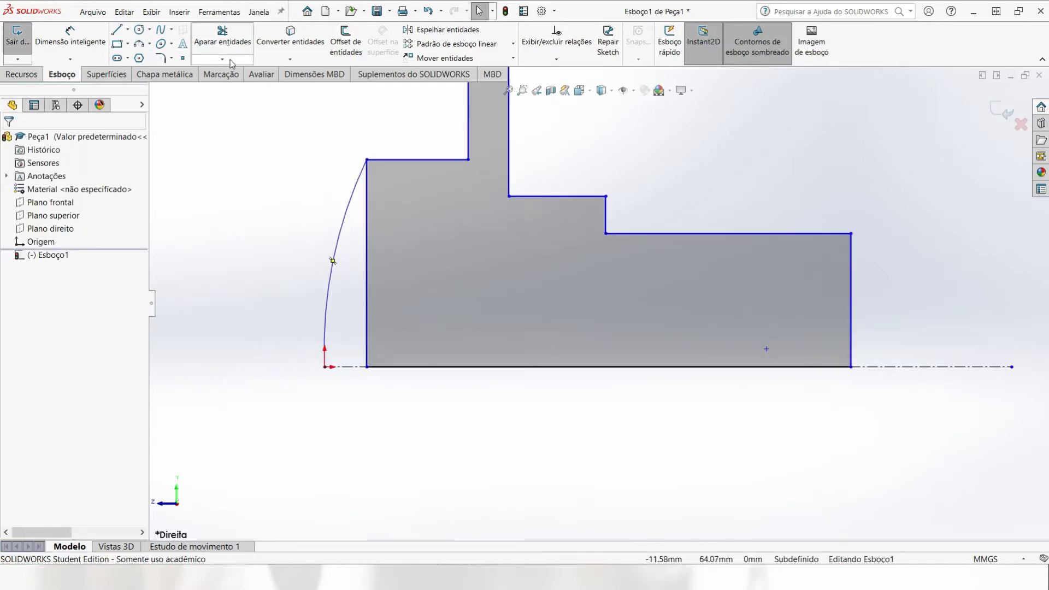
click(214, 62)
click(225, 86)
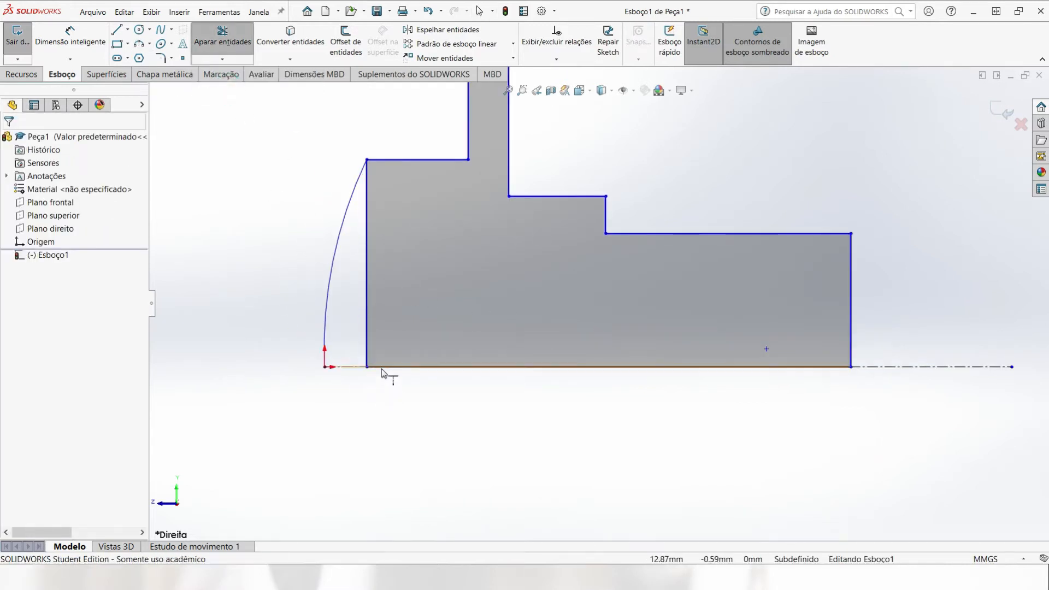
click(381, 369)
key(Escape)
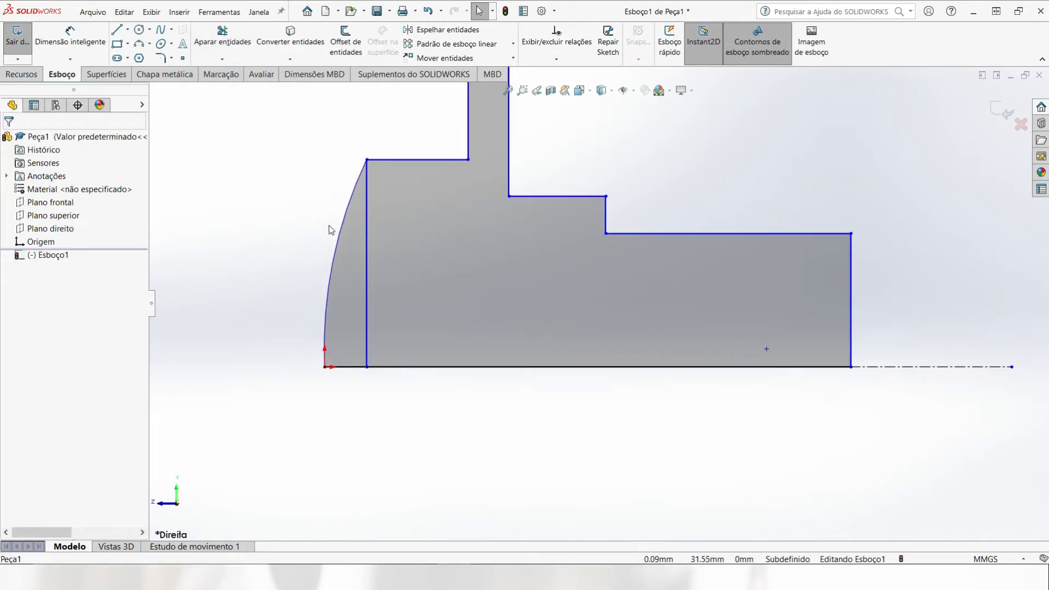
Step: Convert the profile's leftmost and rightmost vertical lines to construction geometry
click(365, 233)
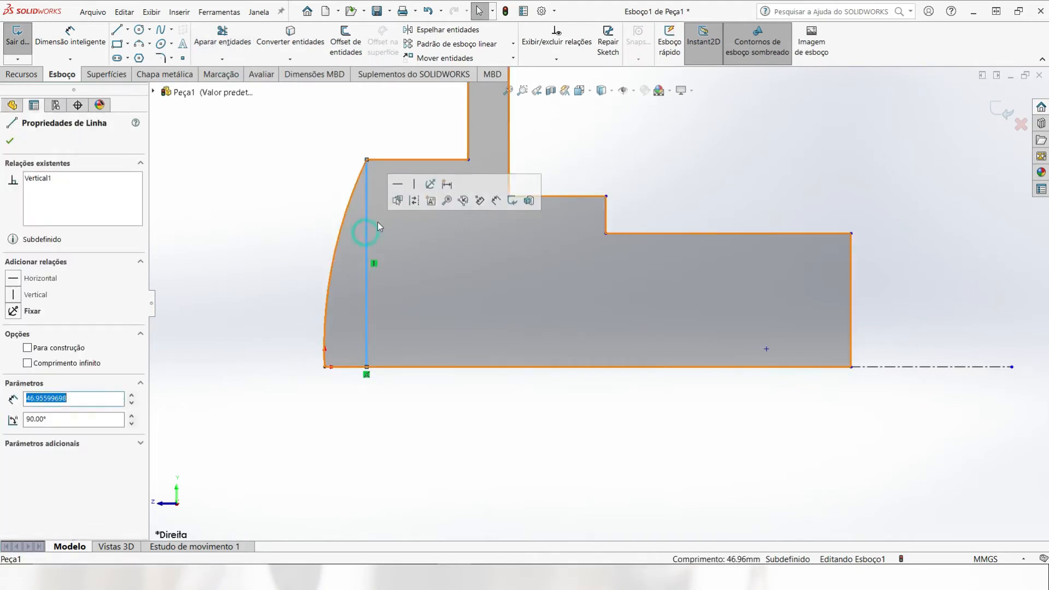
click(48, 350)
click(241, 253)
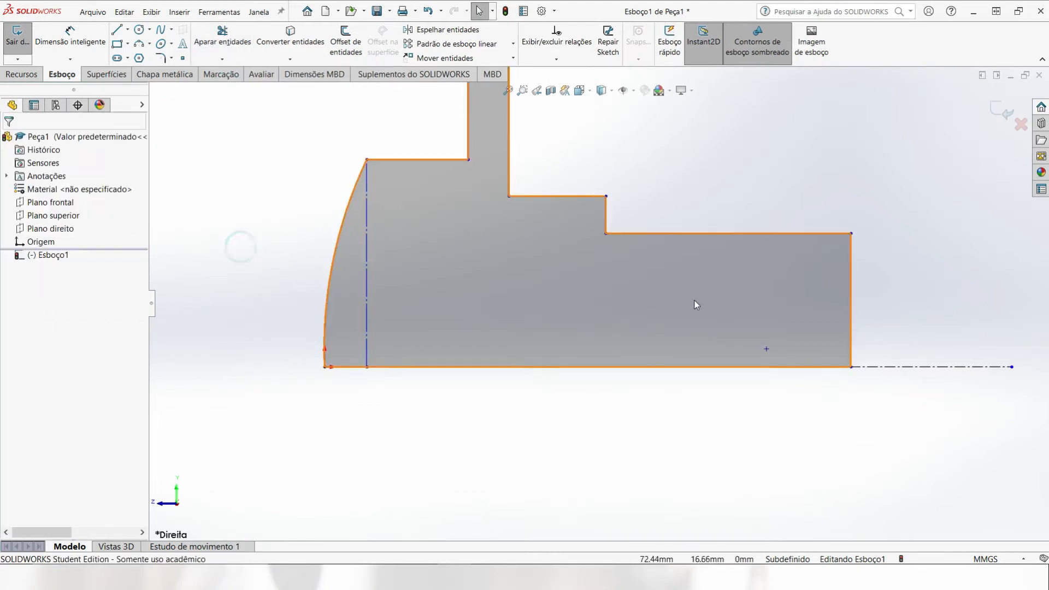
click(853, 285)
click(53, 351)
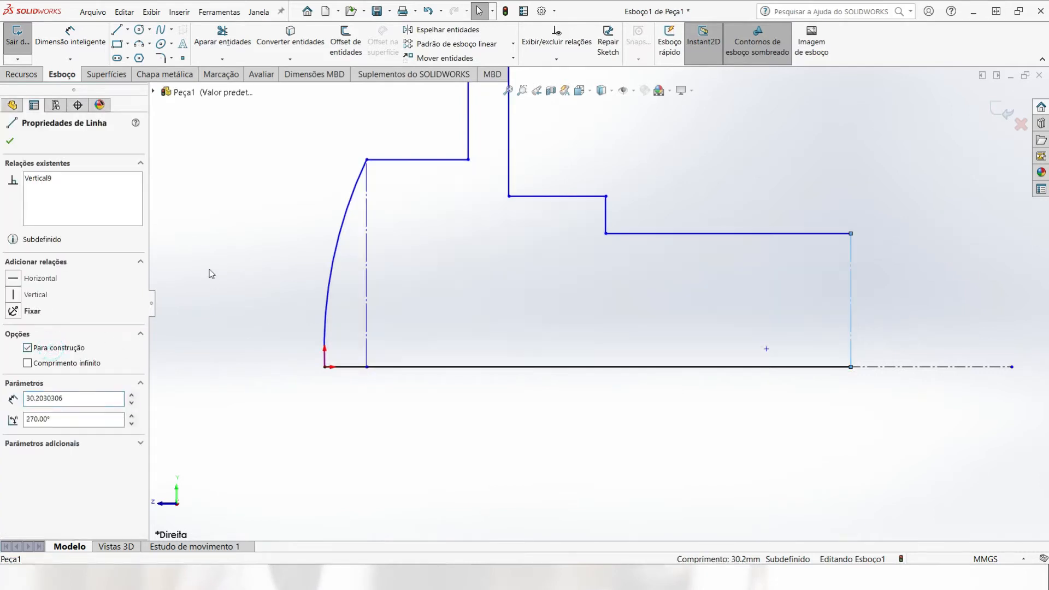
click(211, 274)
Step: Draw a three-point arc of about 27 mm radius from the profile's upper right corner to the centerline, bulging outward
click(140, 45)
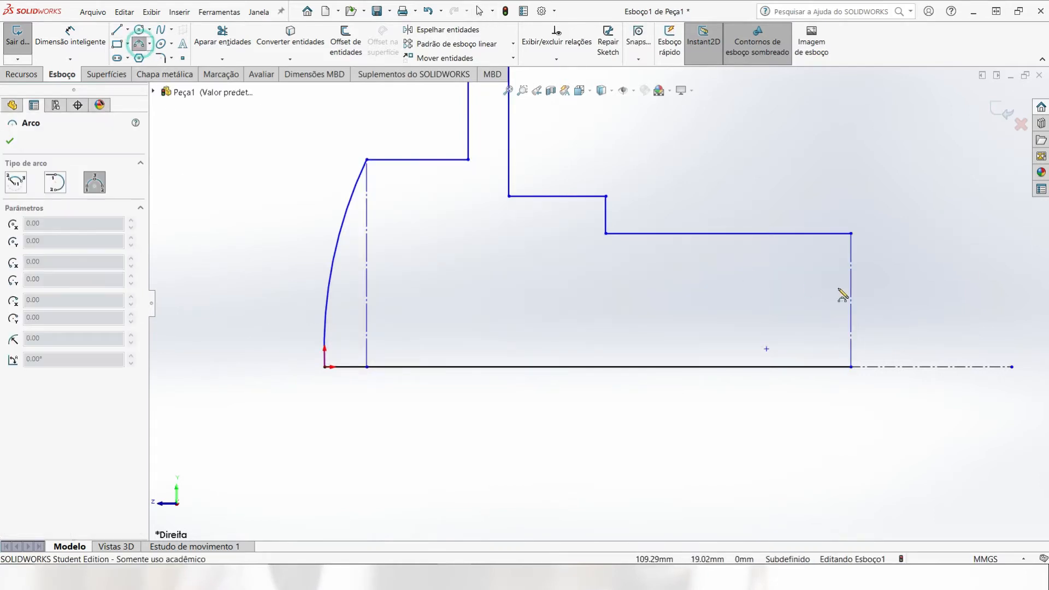
click(851, 234)
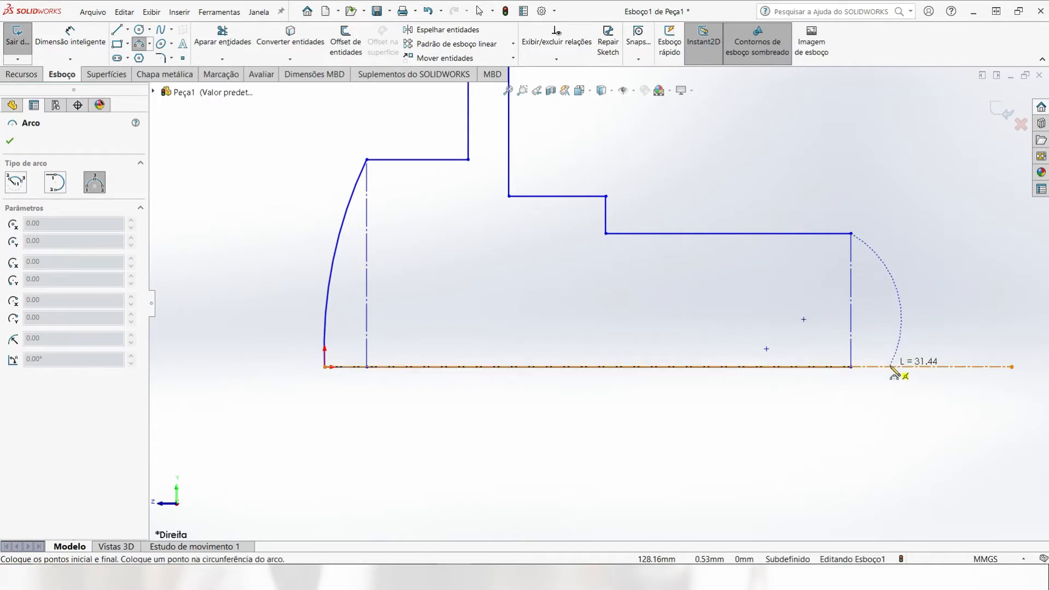
click(852, 367)
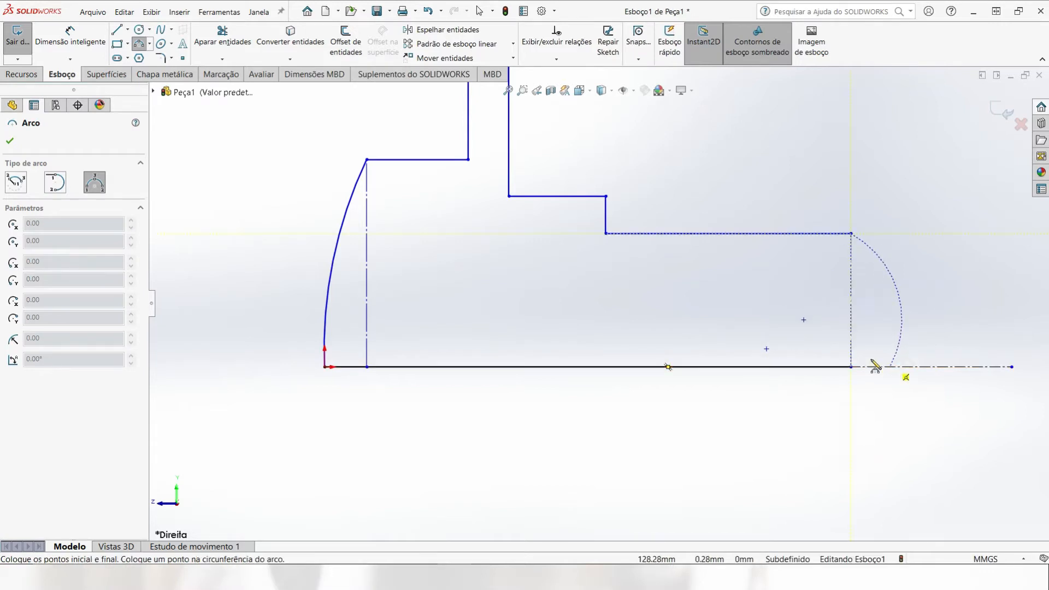
click(894, 310)
key(Escape)
key(Escape)
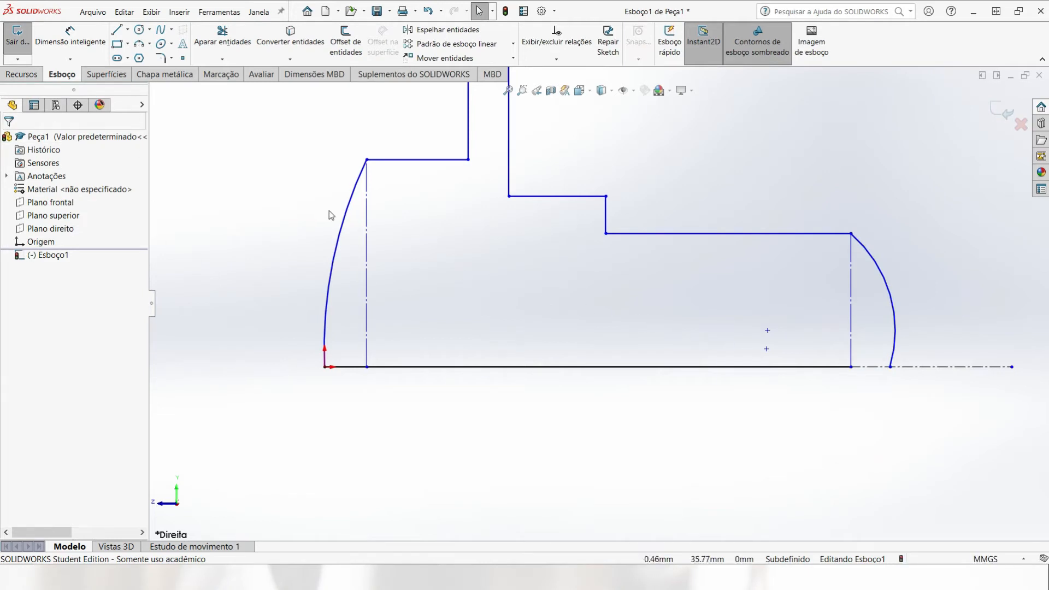
Step: Make the right arc's center point coincident with the centerline
click(767, 330)
ctrl+click(913, 368)
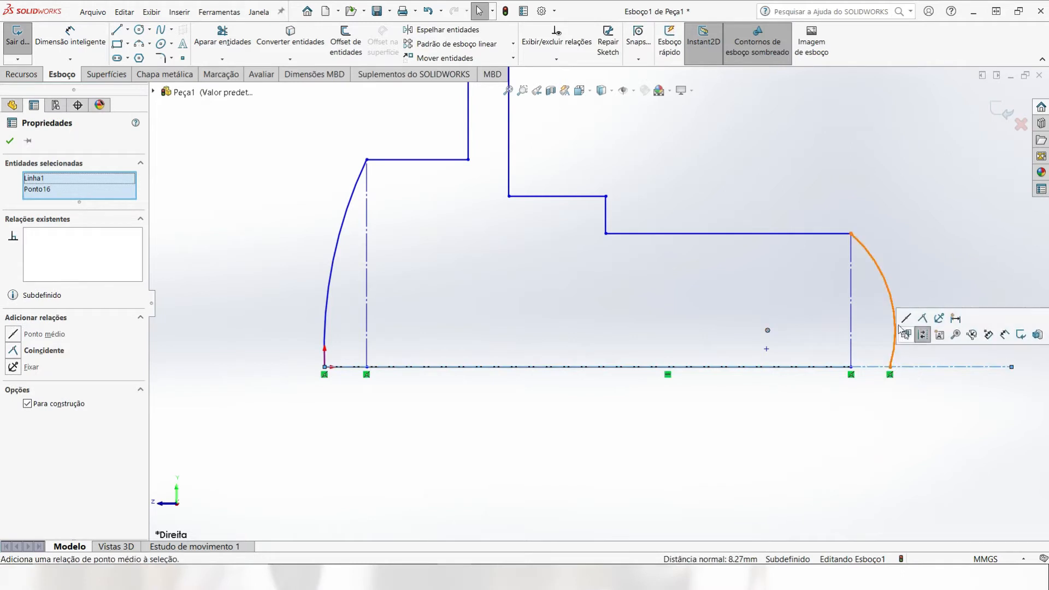
click(21, 352)
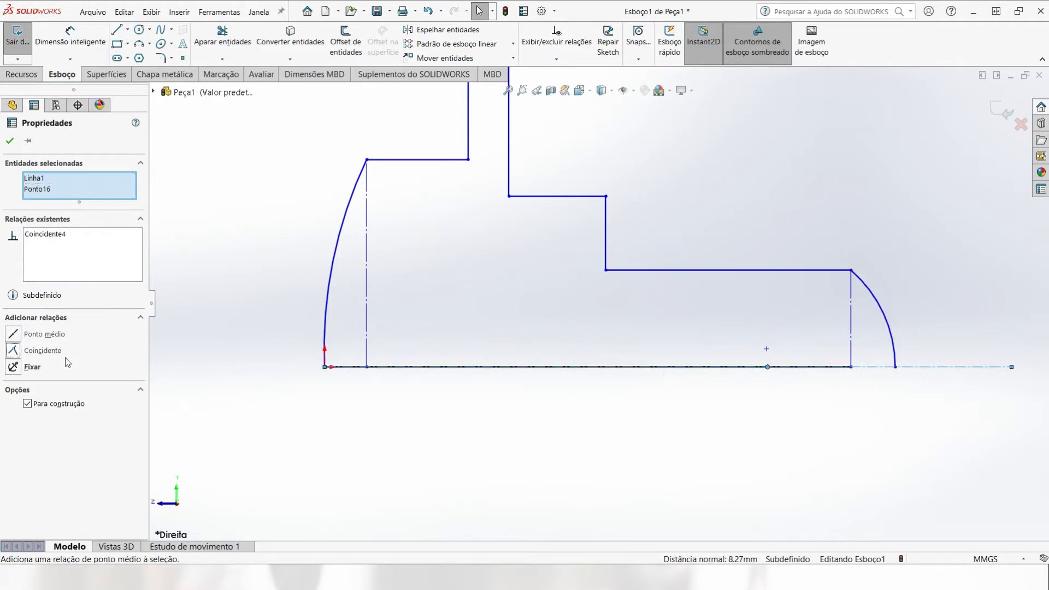
click(448, 437)
Step: Make the left arc's center point coincident with the centerline
click(766, 349)
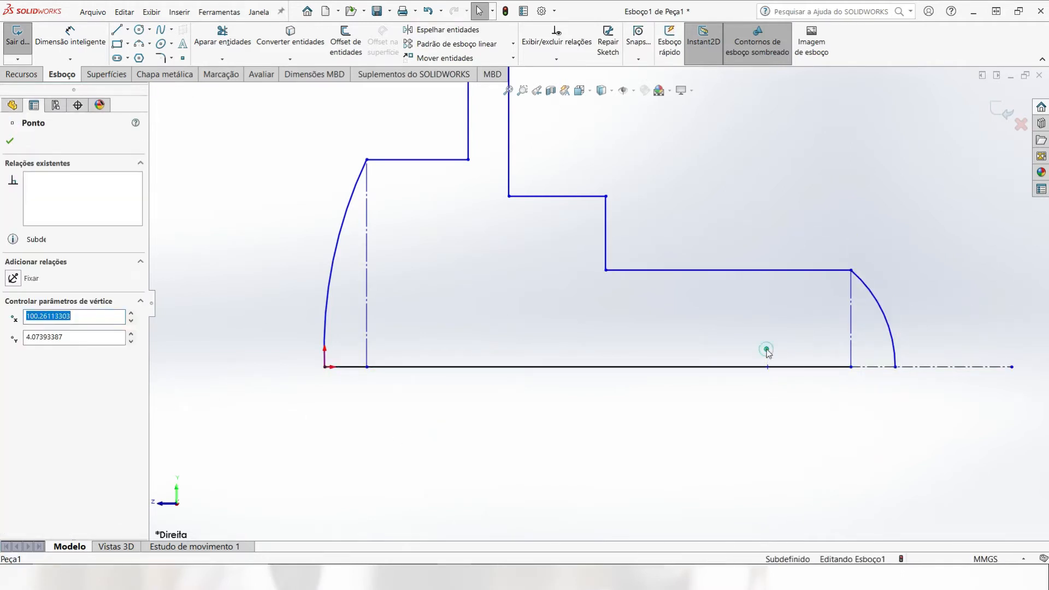
ctrl+click(929, 367)
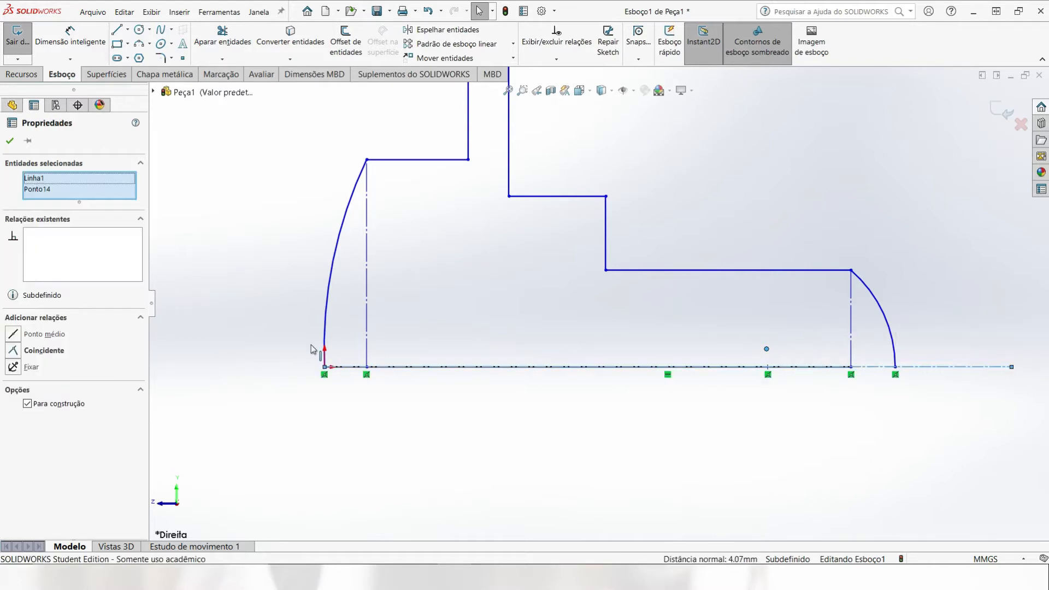
click(15, 352)
click(363, 428)
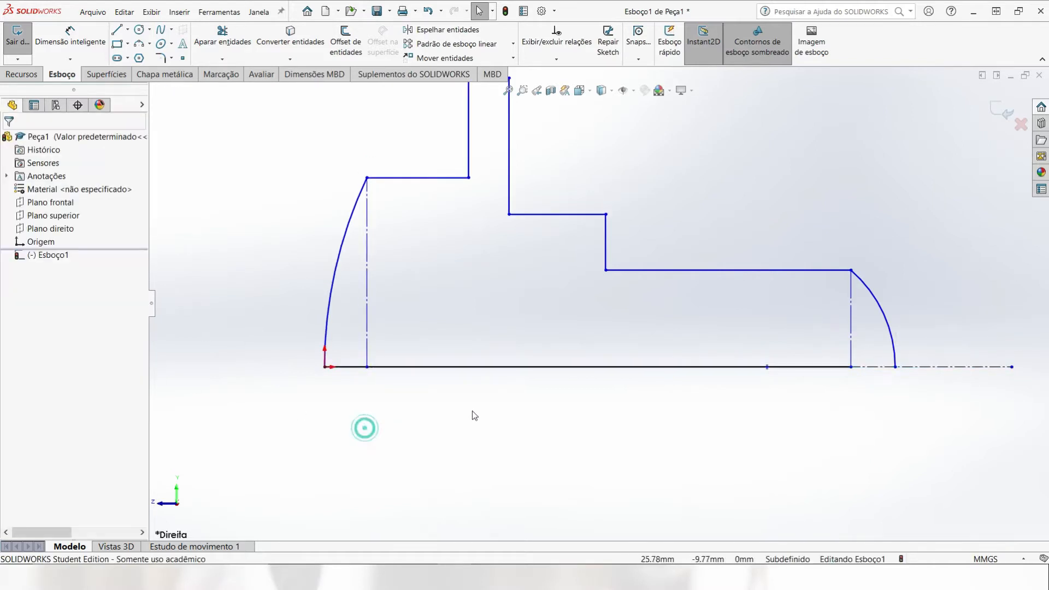
Step: Extend the base line along the centerline to the end of the right arc, closing the profile
scroll(527, 417, up, 3)
scroll(518, 241, down, 2)
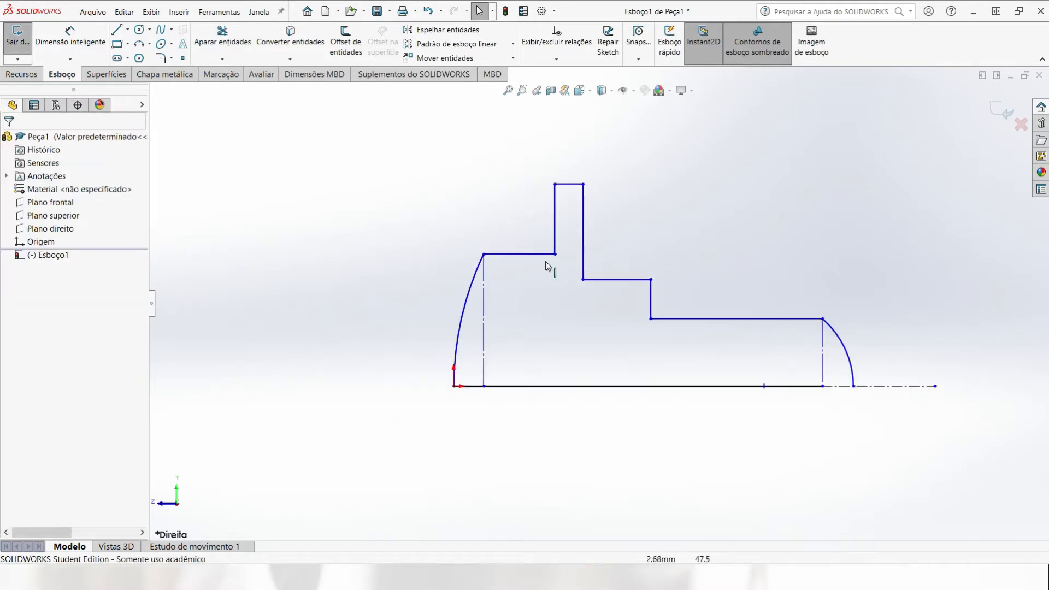
click(221, 59)
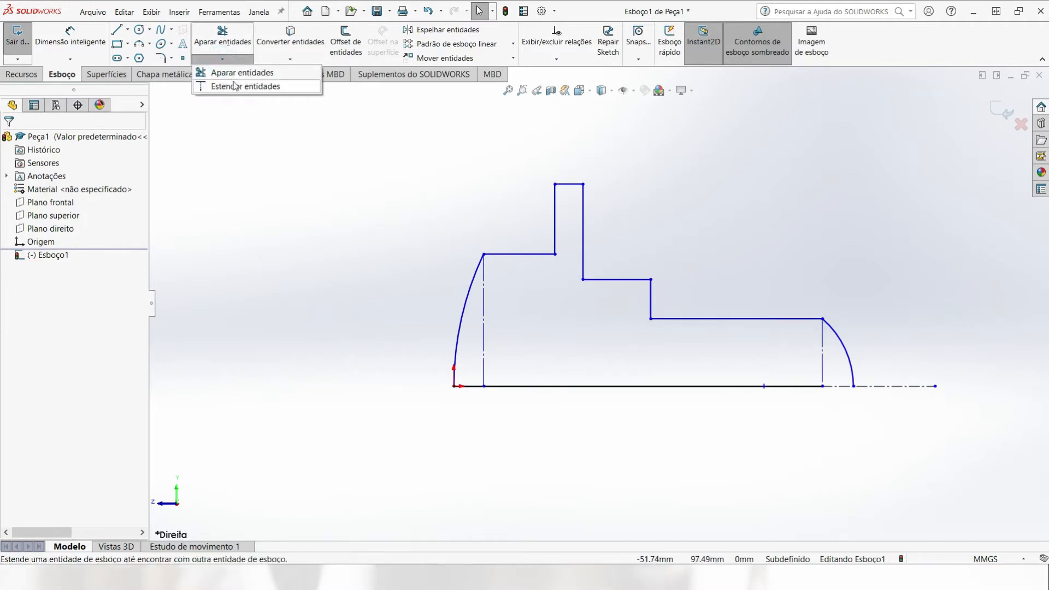
click(227, 70)
click(803, 387)
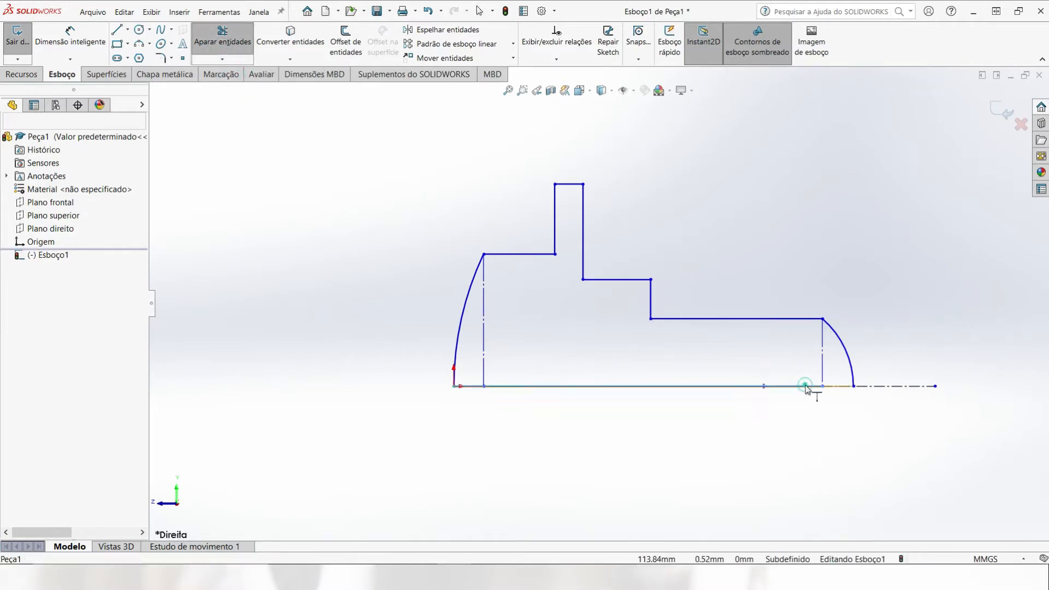
click(396, 238)
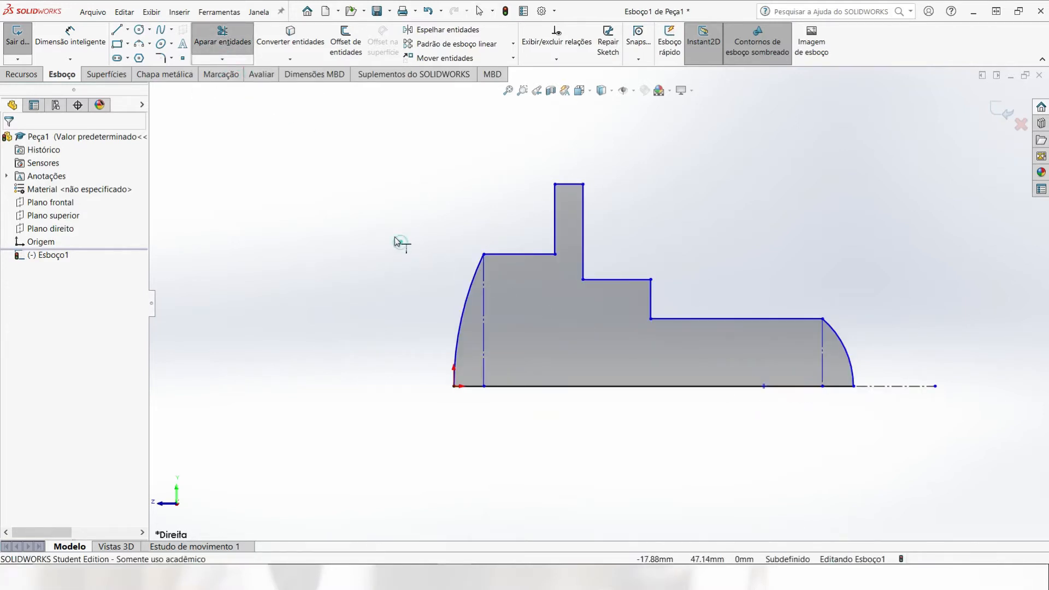
Step: Dimension the profile's overall length from the origin to the right arc's endpoint on the centerline as 95 mm
click(68, 38)
click(454, 386)
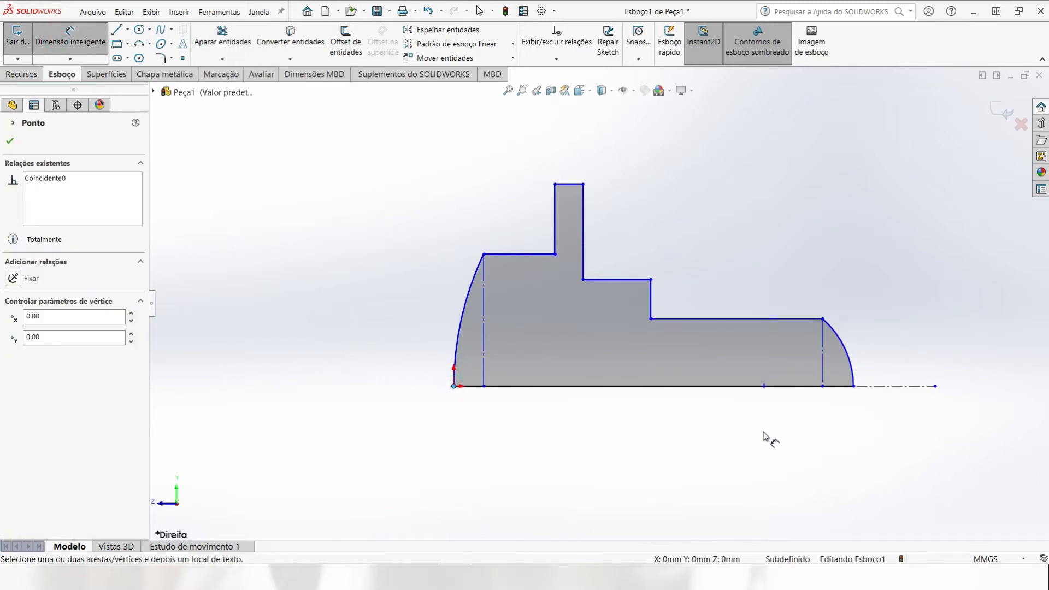
click(854, 386)
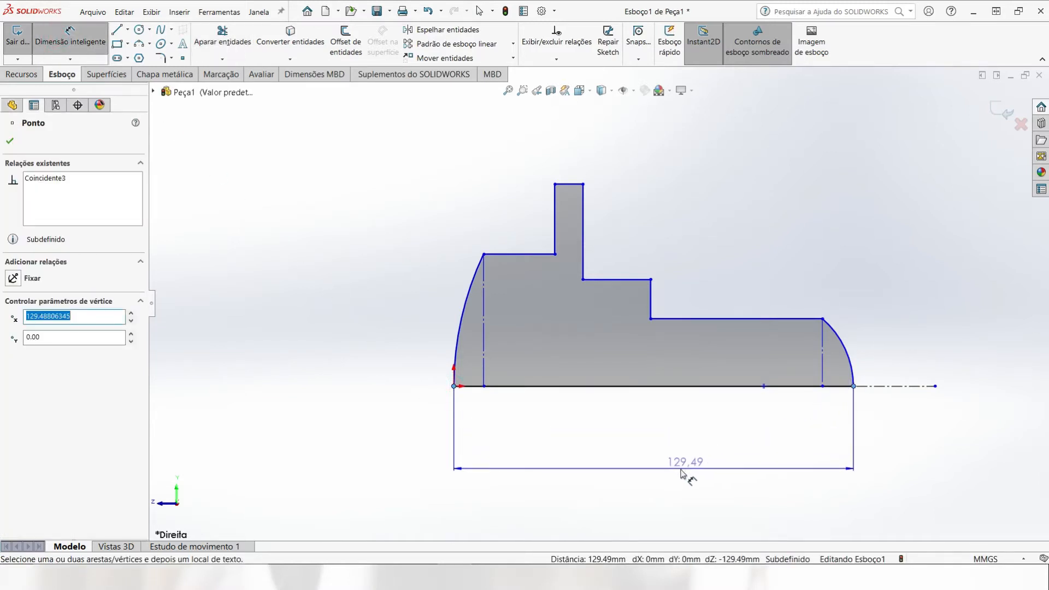
click(628, 467)
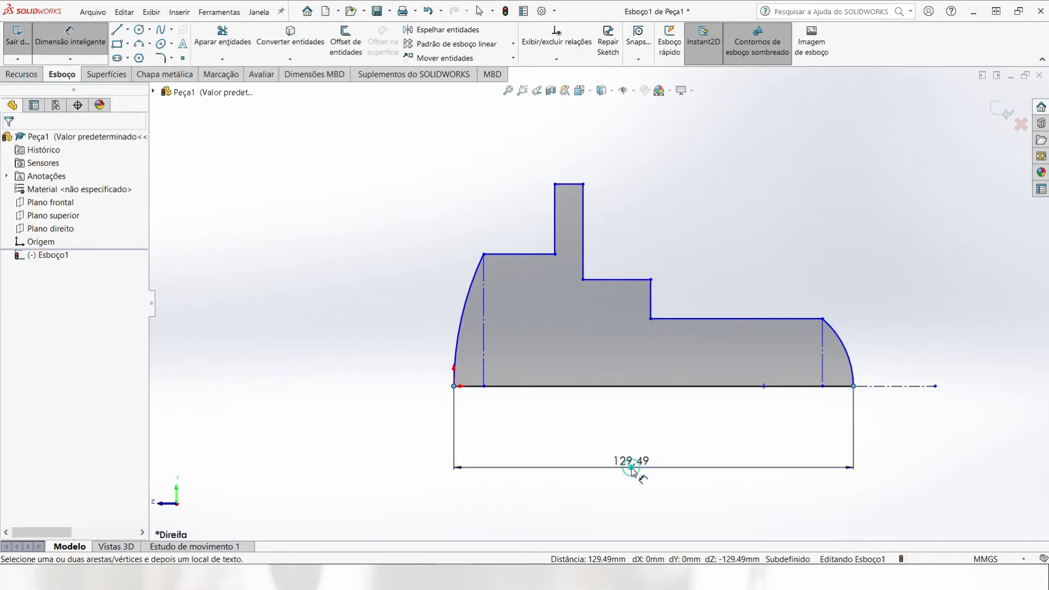
text(95)
key(Return)
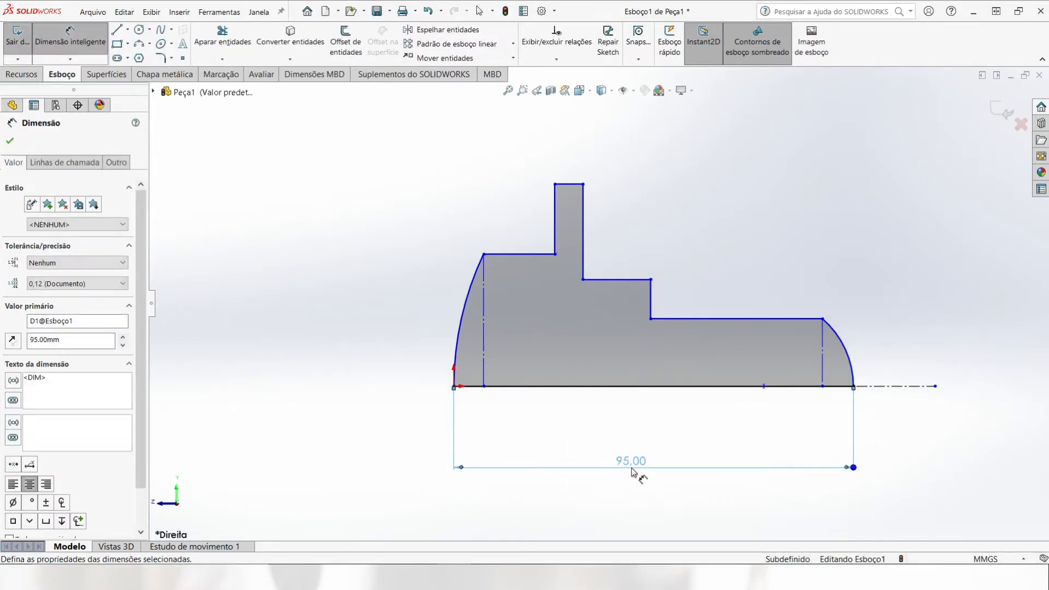
Step: Add a 24 mm diameter dimension between the rightmost shaft segment's horizontal line and the centerline
click(781, 319)
click(903, 387)
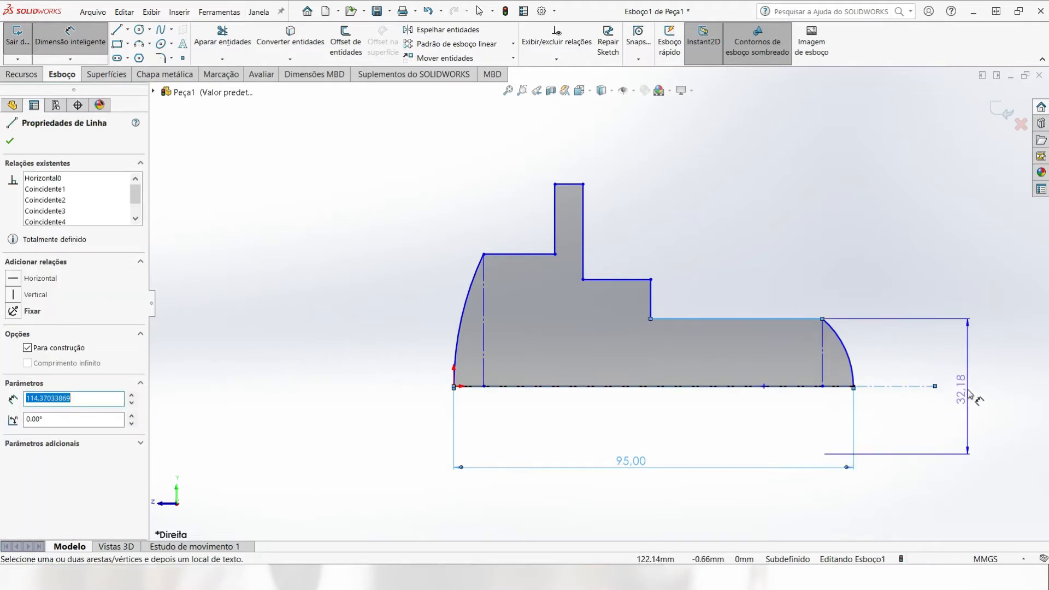
click(967, 395)
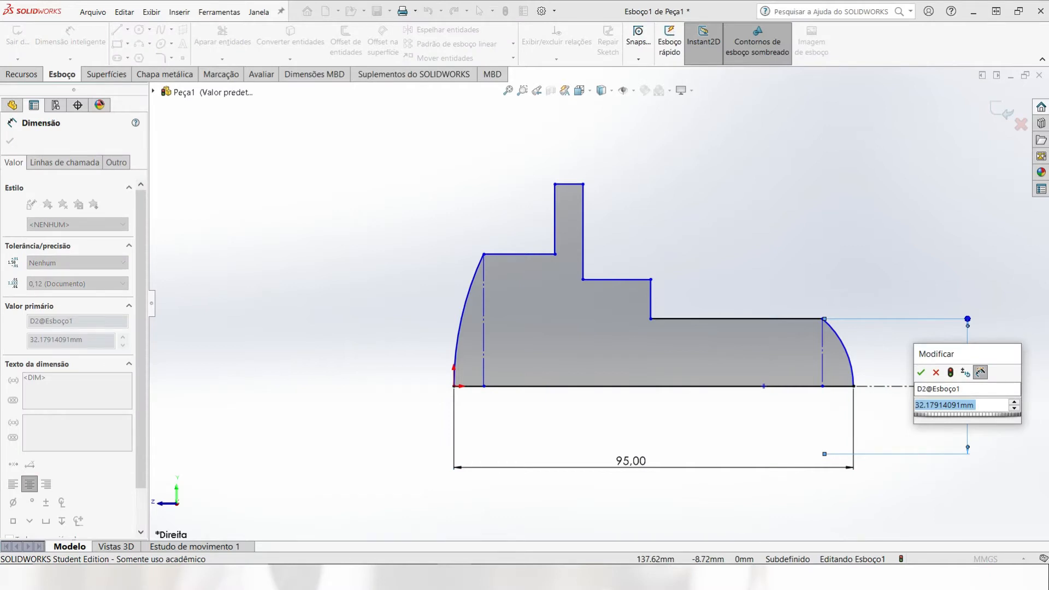
text(24)
key(Return)
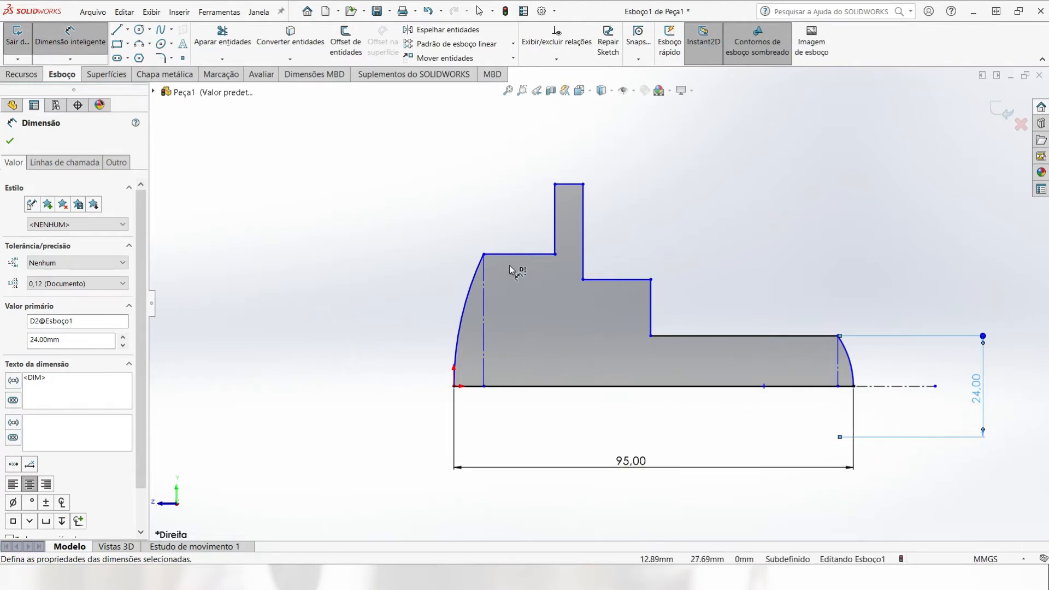
Step: Add a 40 mm diameter dimension between the leftmost step's horizontal line and the centerline
click(523, 255)
click(328, 375)
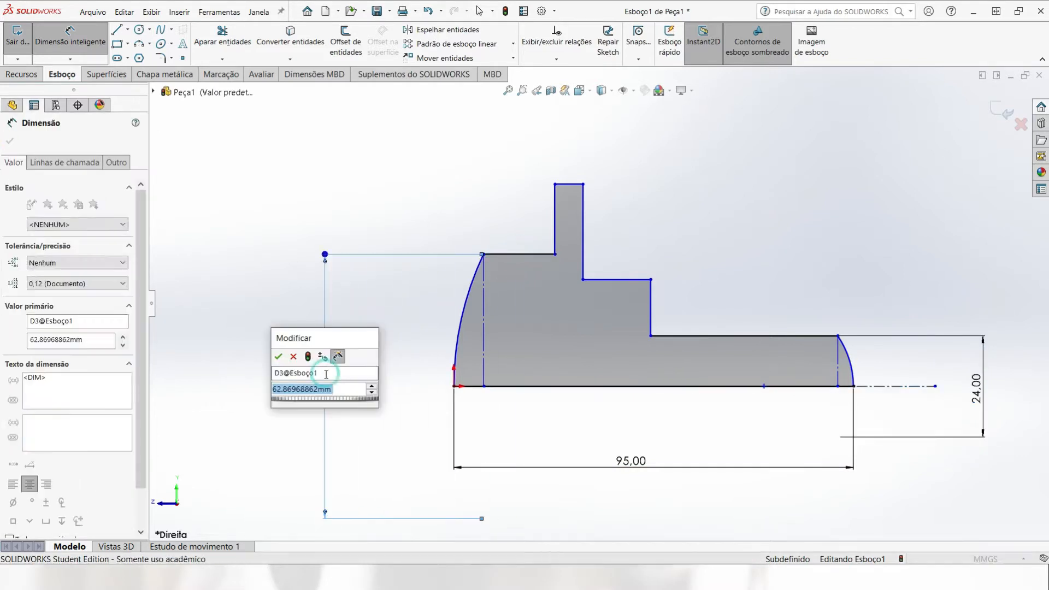
text(40)
key(Return)
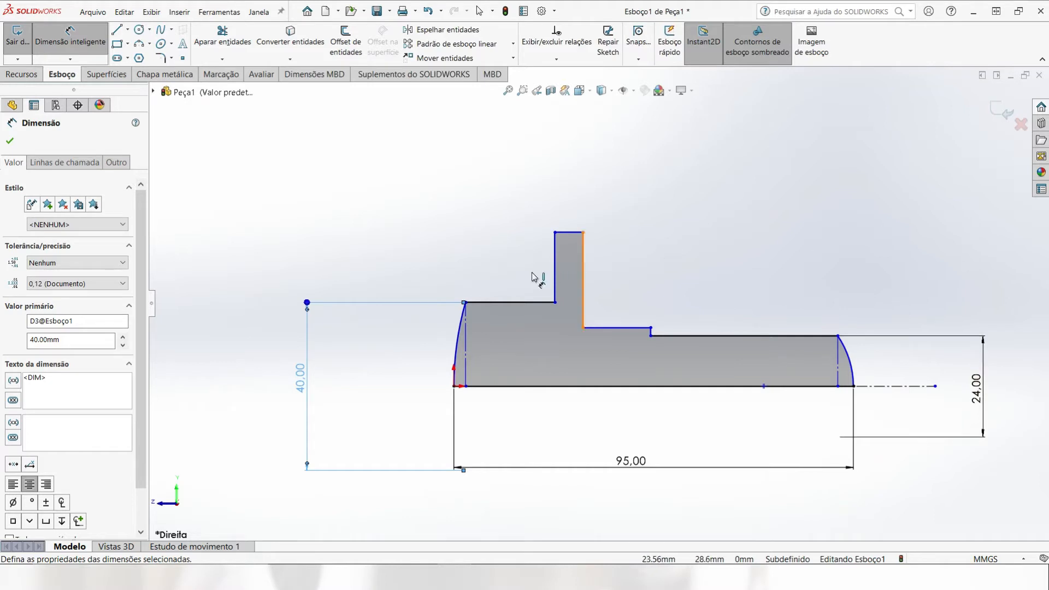
Step: Add a 75 mm diameter dimension between the flange's top line and the centerline
click(568, 233)
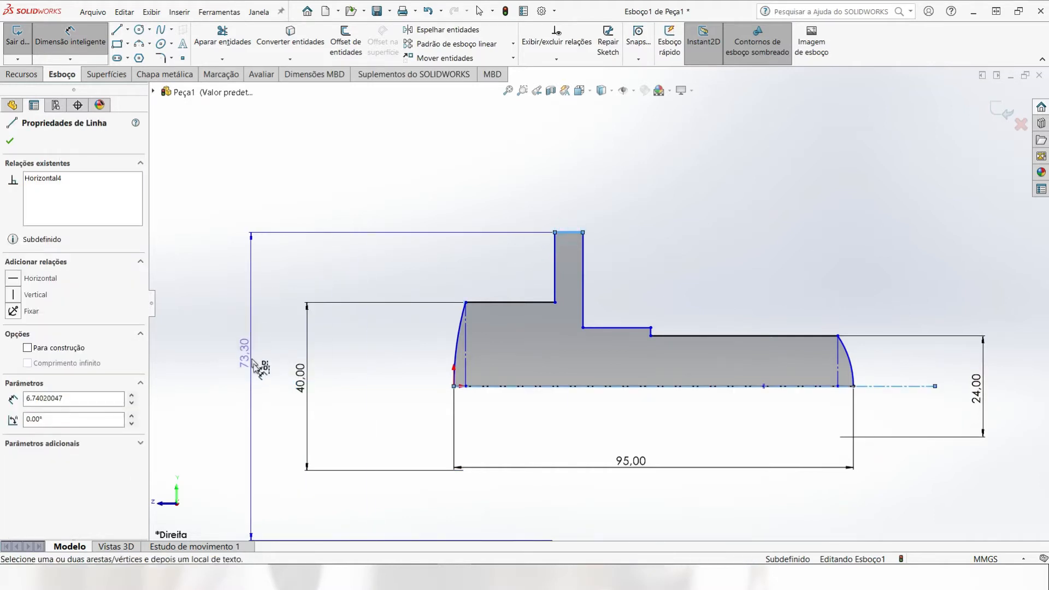
click(249, 377)
text(75)
key(Return)
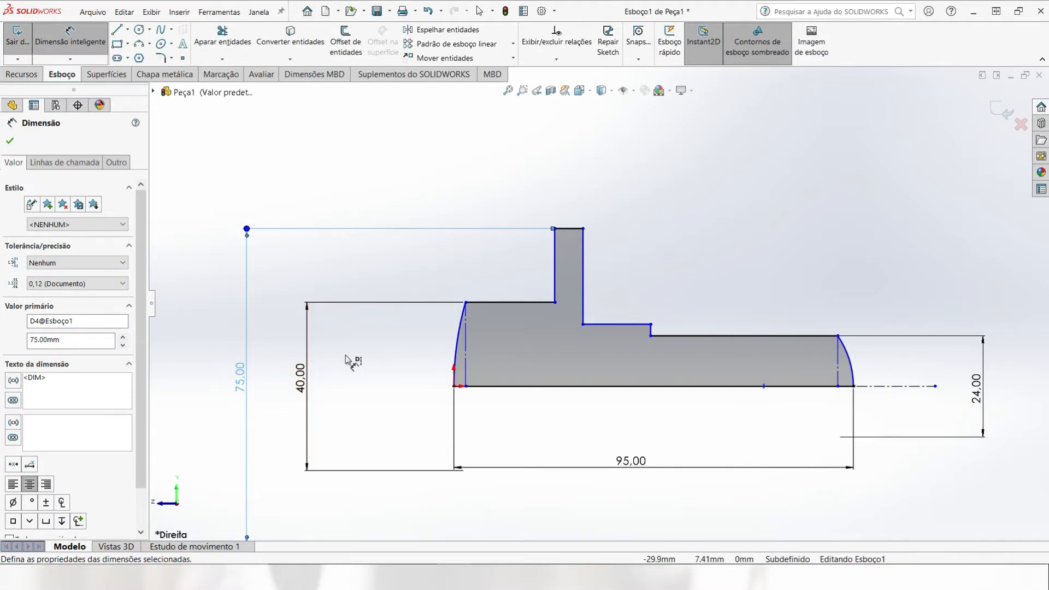
Step: Dimension the distance from the origin to the flange's left vertical line as 30 mm
click(555, 273)
click(454, 386)
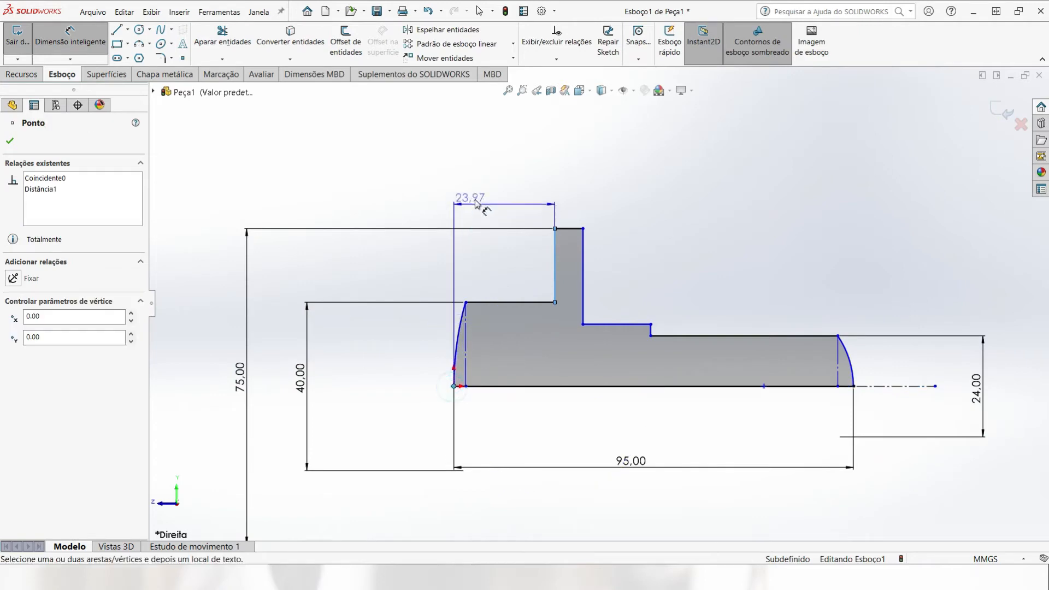
click(505, 211)
text(30)
key(Return)
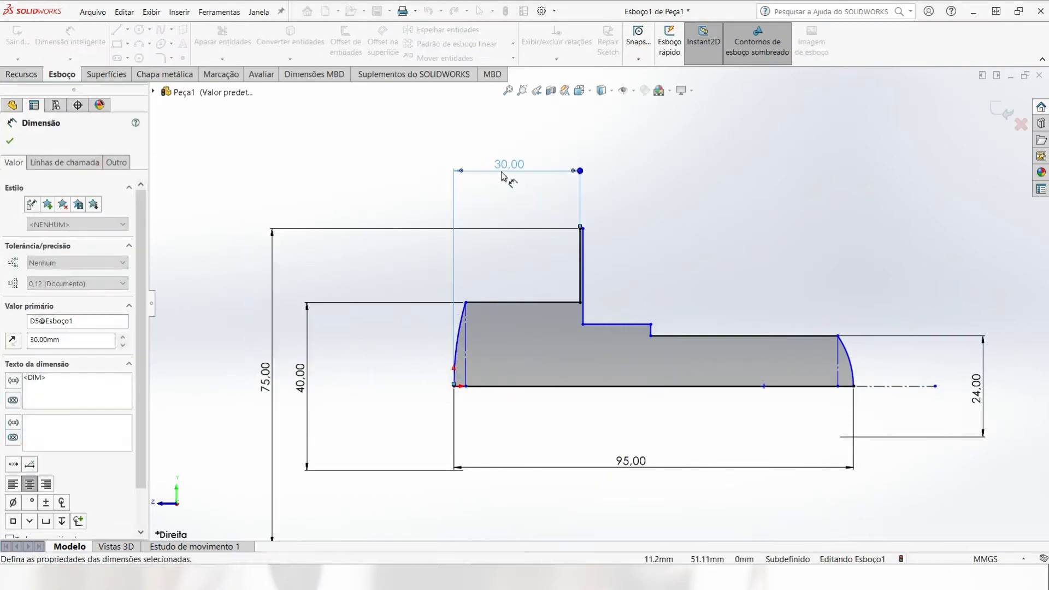
Step: Dimension the left dome's depth from the origin to its vertical construction line as 3 mm
click(469, 327)
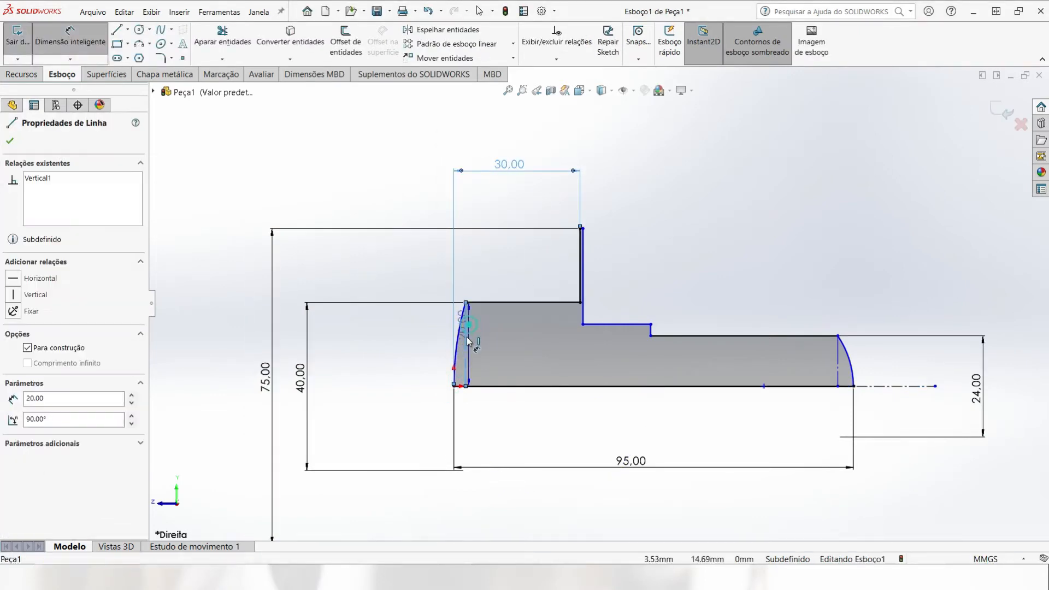
click(454, 386)
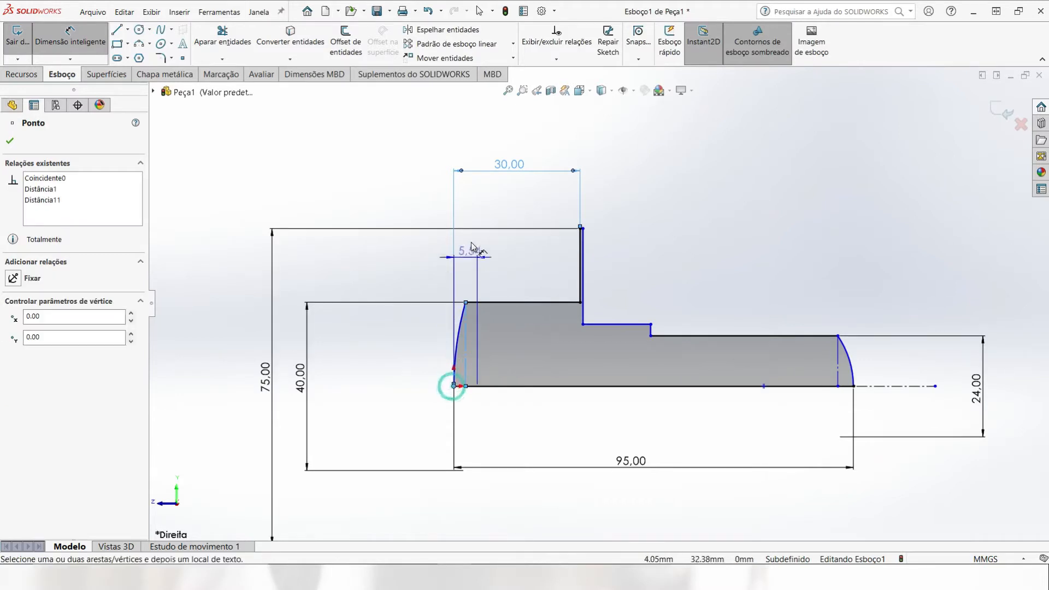
click(423, 249)
text(3)
key(Return)
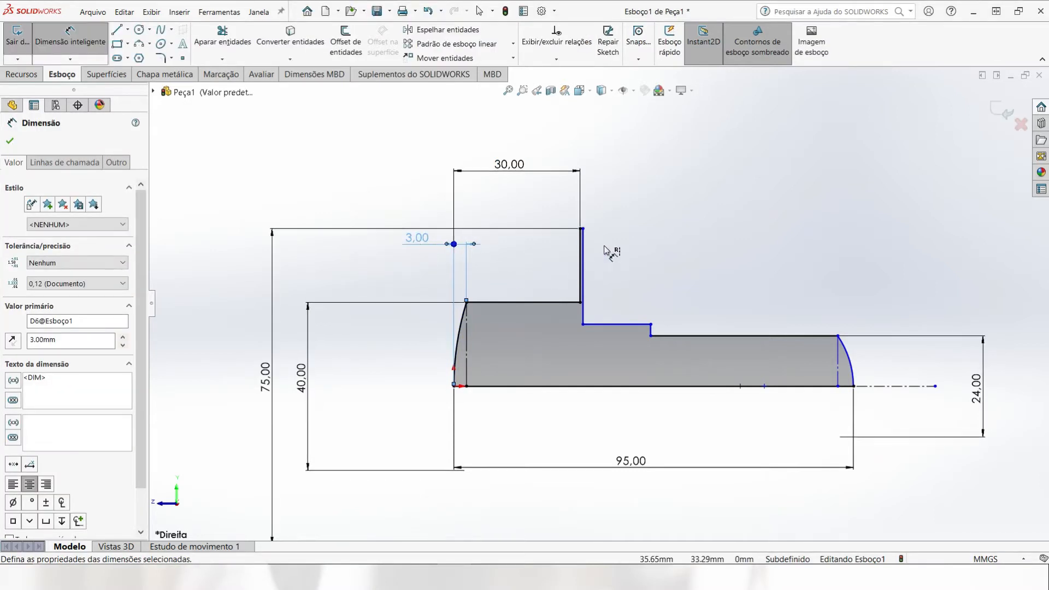
Step: Dimension the flange's thickness between its two vertical lines as 6 mm and place the dimension text closer to the flange
scroll(578, 211, down, 5)
click(582, 289)
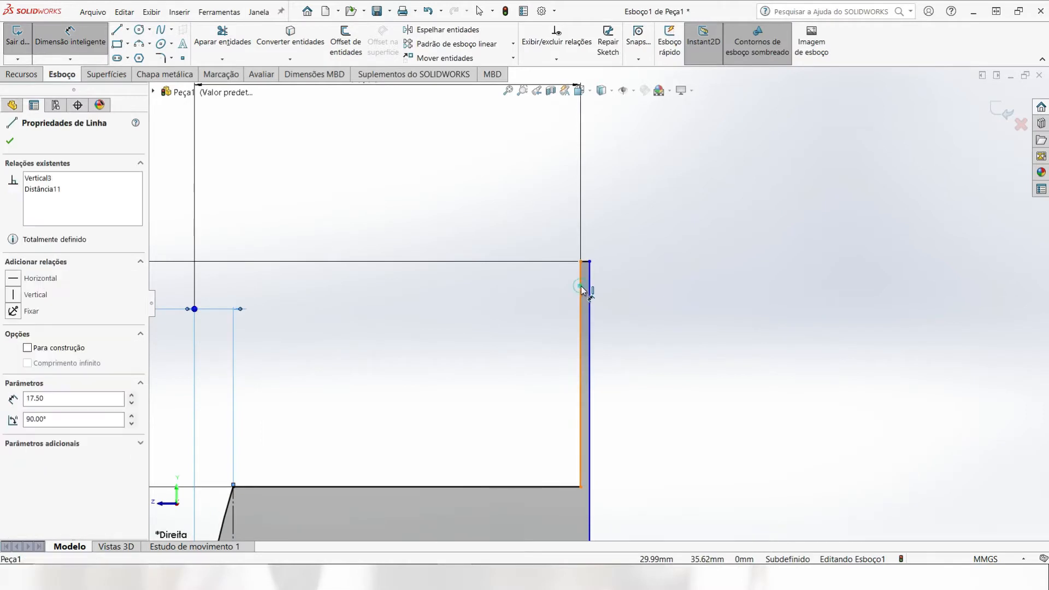
click(589, 286)
click(643, 165)
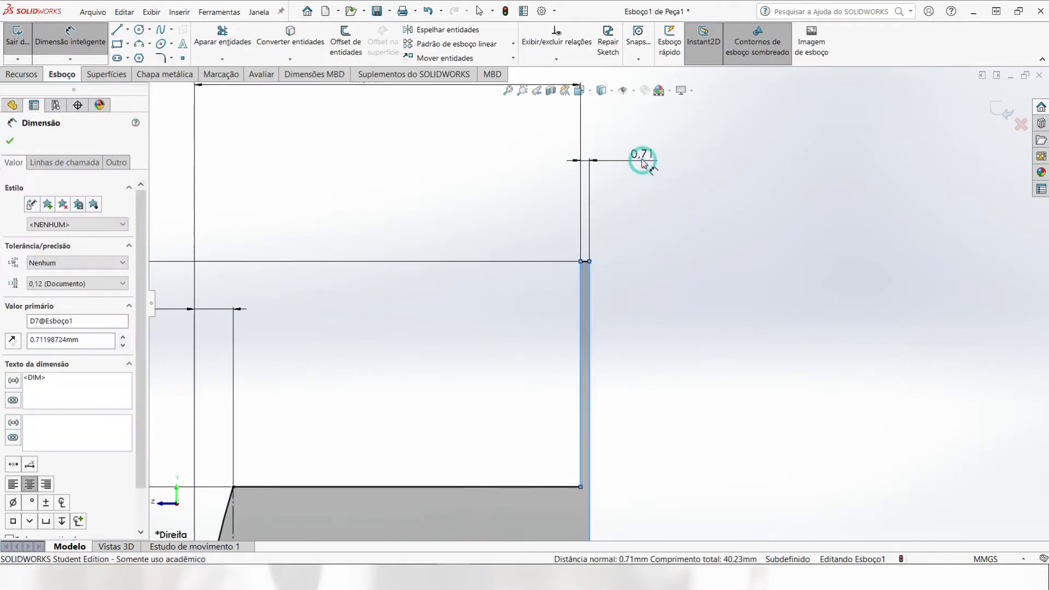
text(6)
key(Return)
scroll(779, 326, up, 4)
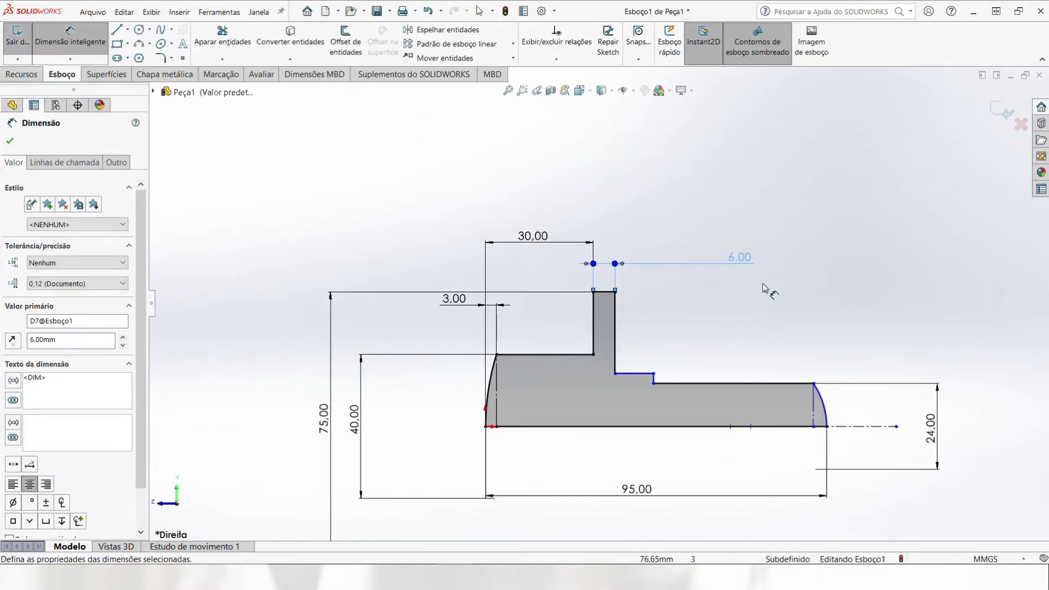
scroll(768, 290, down, 2)
drag(564, 234, 561, 245)
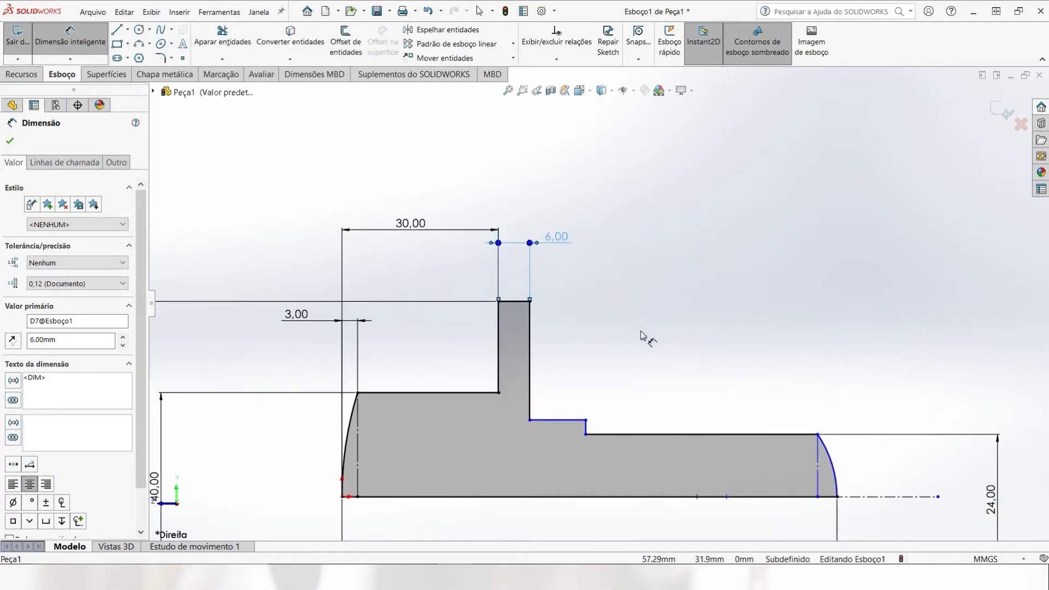
Step: Dimension the distance from the small shoulder's vertical line to the right arc's endpoint on the centerline as 42 mm
click(587, 427)
click(837, 497)
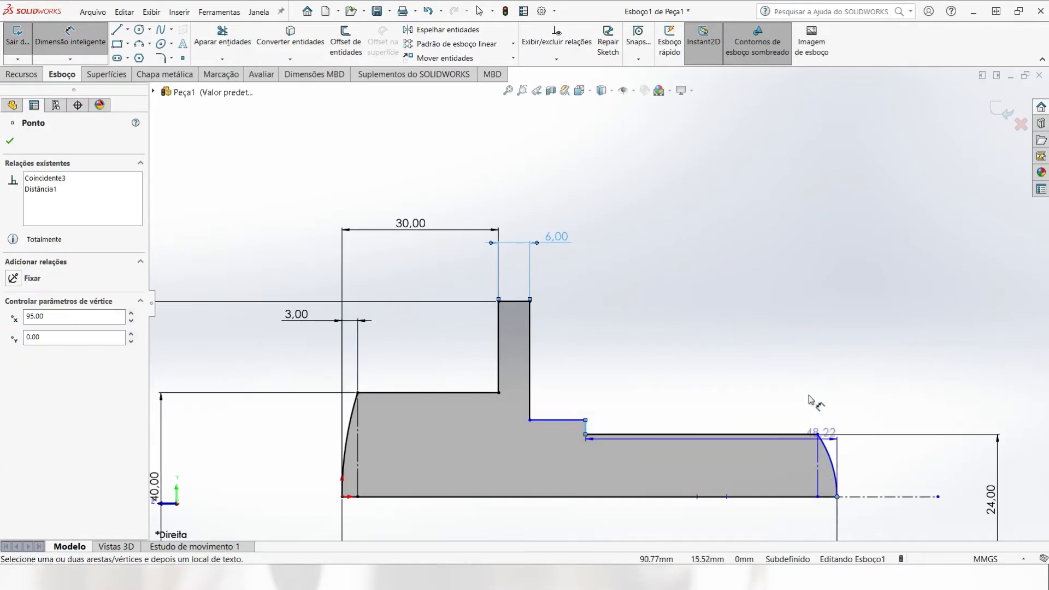
click(720, 307)
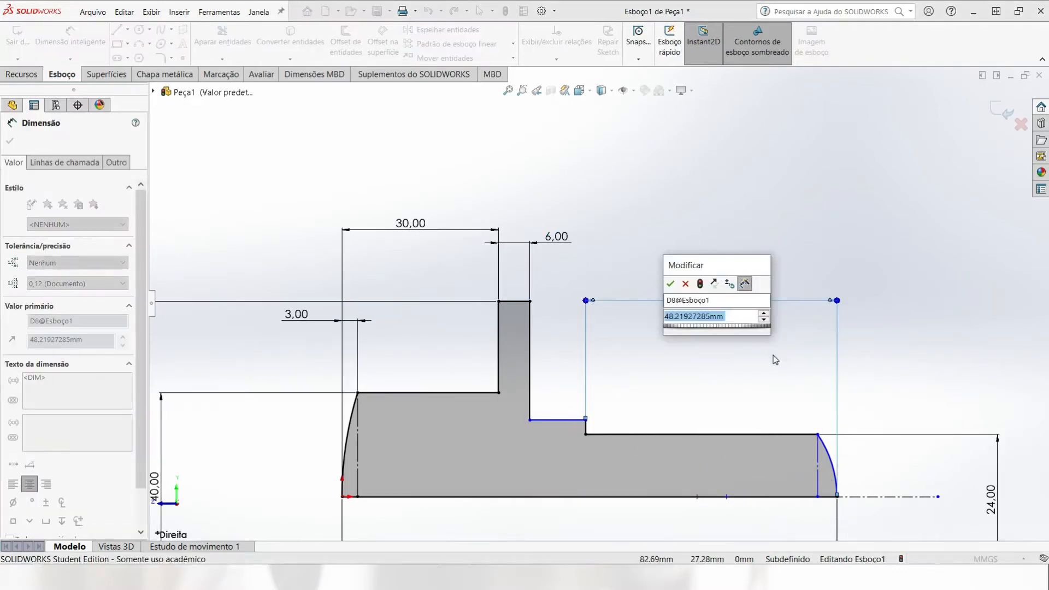
text(42)
key(Return)
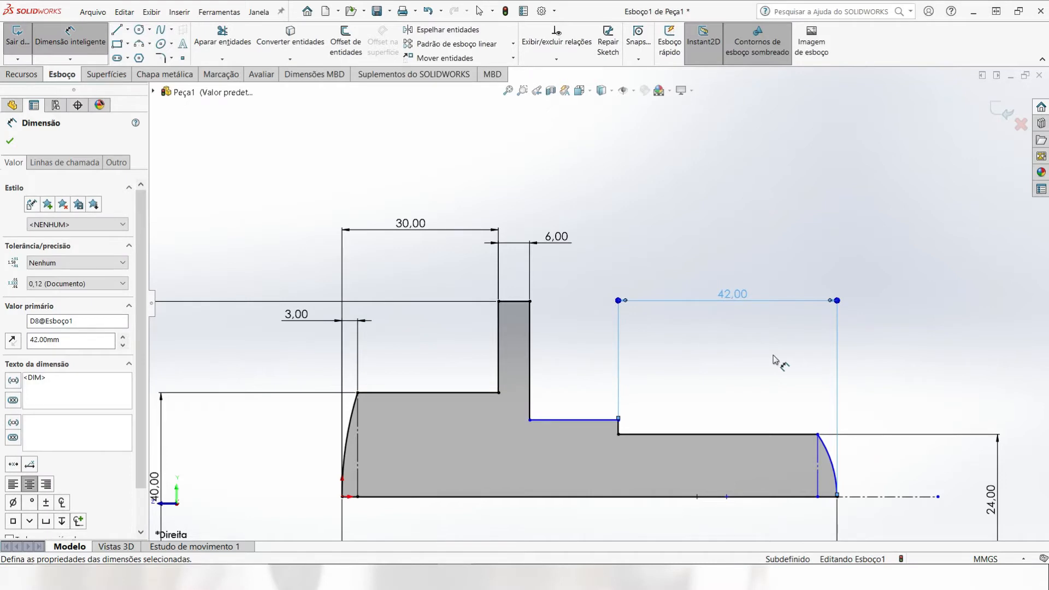
Step: Add a 33 mm diameter dimension between the horizontal line just right of the flange and the centerline
scroll(601, 327, up, 5)
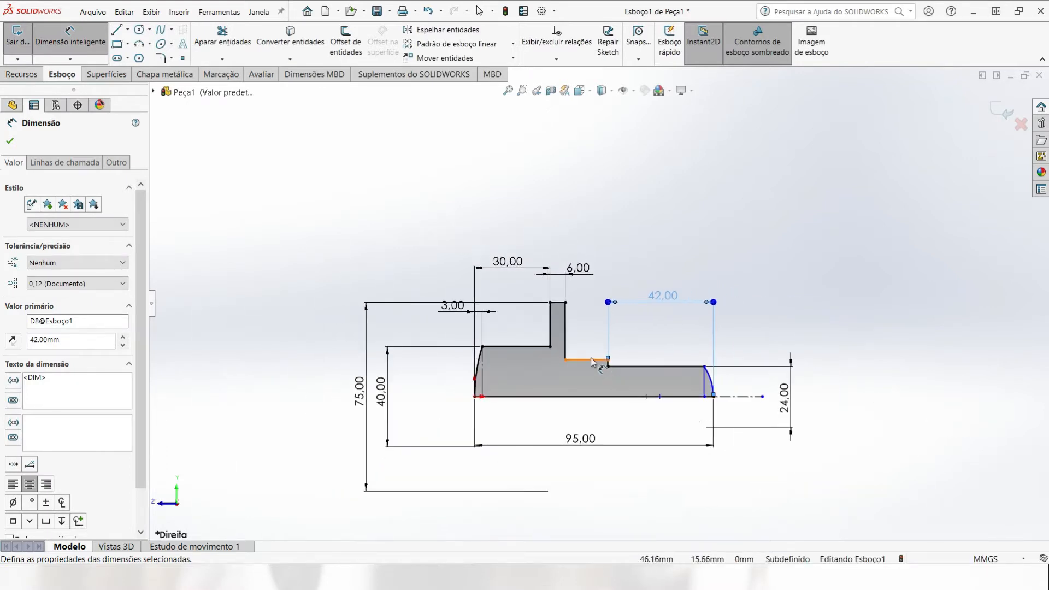
click(591, 358)
click(712, 394)
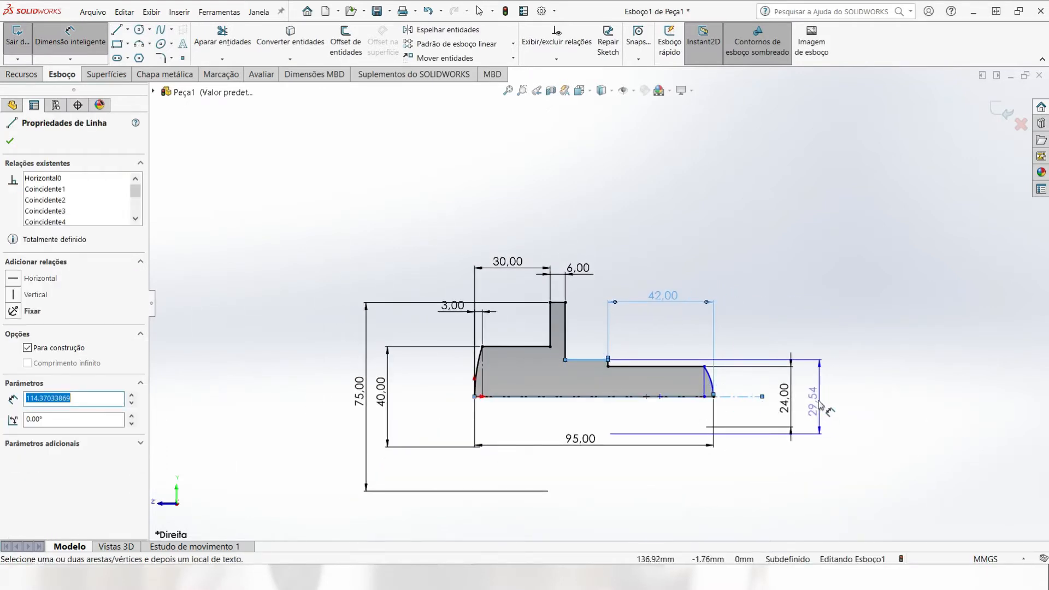
click(817, 401)
text(33)
key(Return)
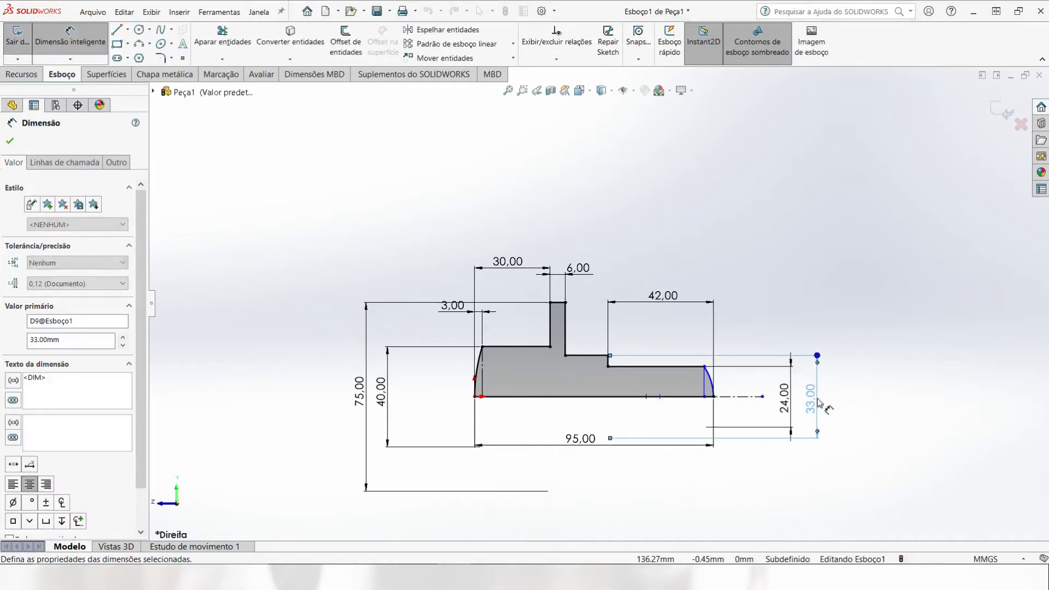
Step: Dimension the right dome's depth from the arc's endpoint on the centerline to its vertical construction line as 2 mm
scroll(748, 404, down, 3)
scroll(710, 385, down, 2)
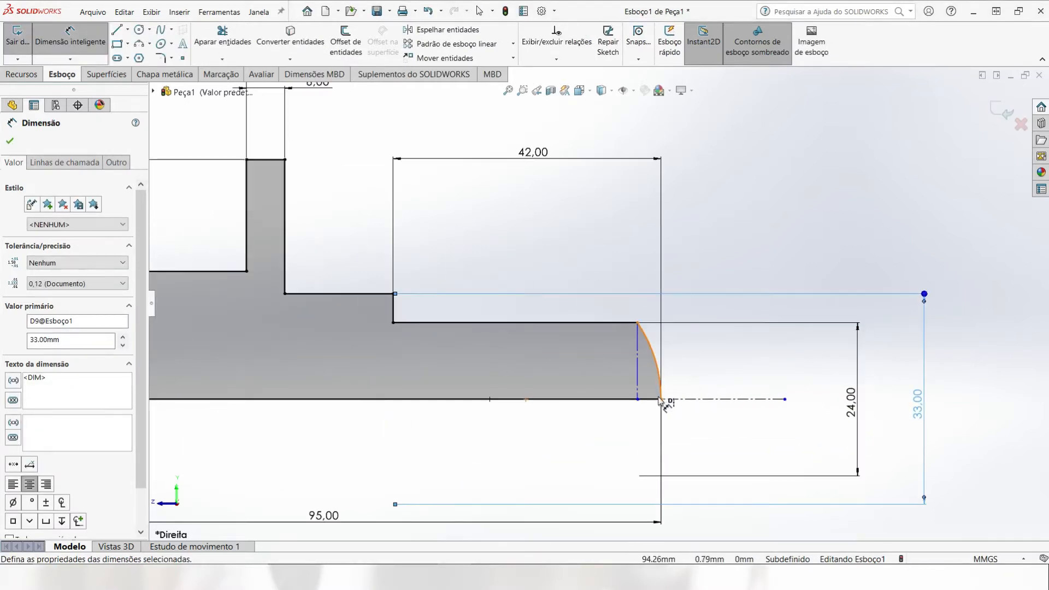
click(661, 400)
click(637, 374)
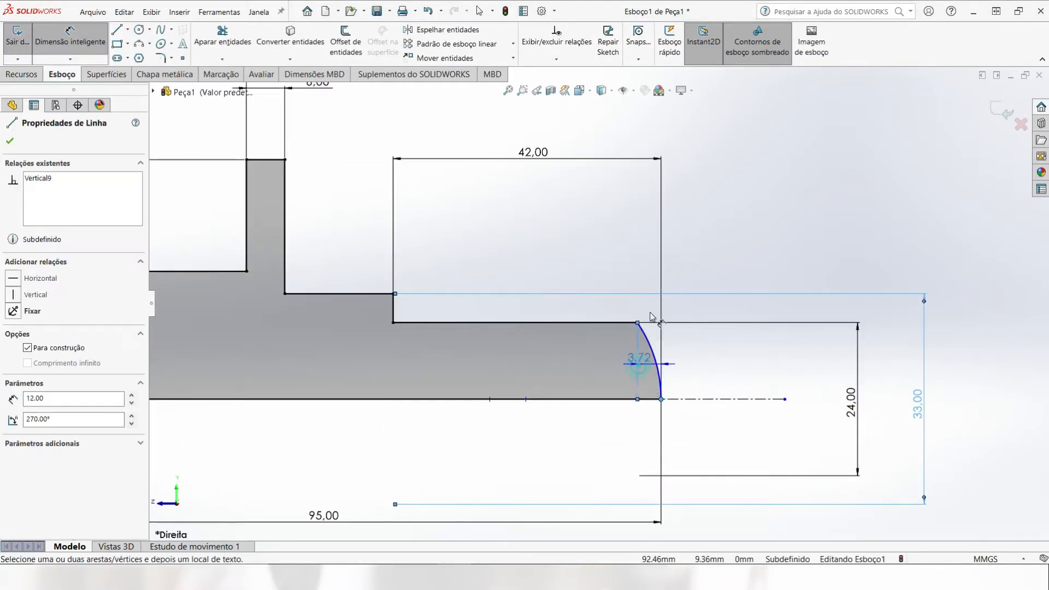
click(705, 222)
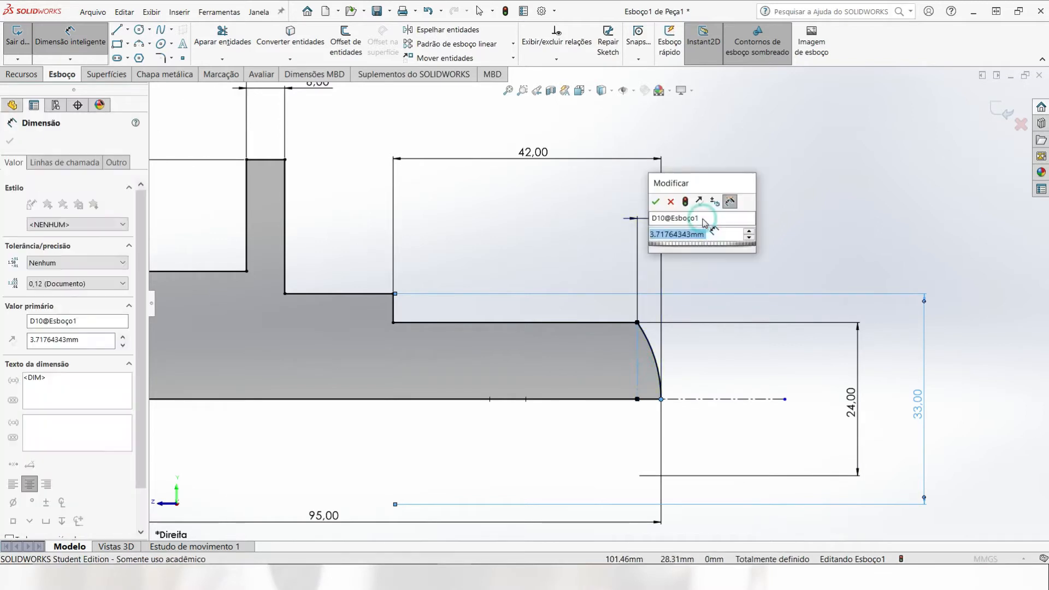
text(2)
key(Return)
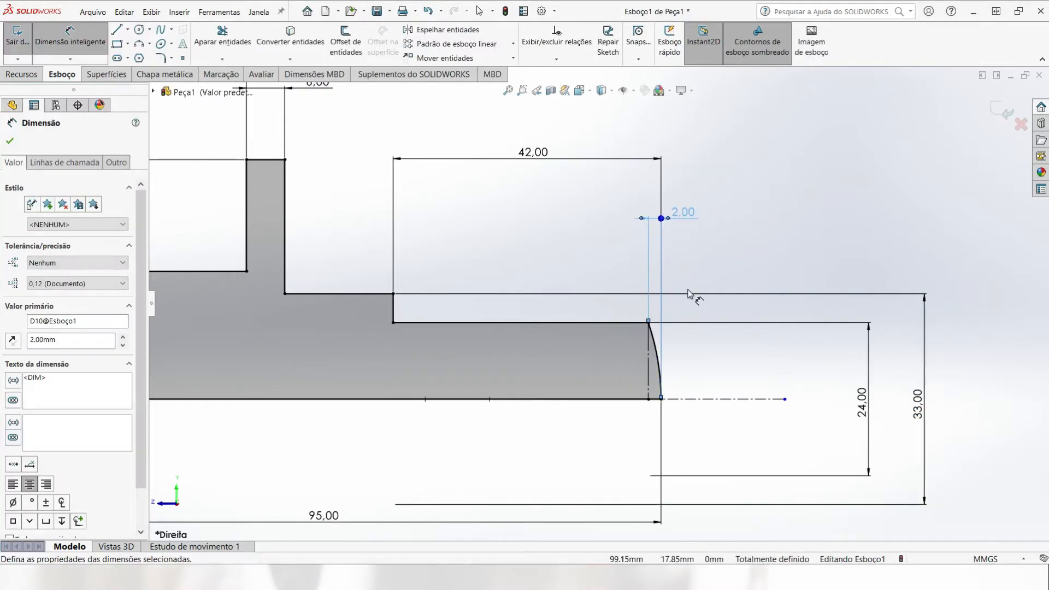
Step: Revolve the profile 360° about the centerline into a solid boss
scroll(689, 295, up, 4)
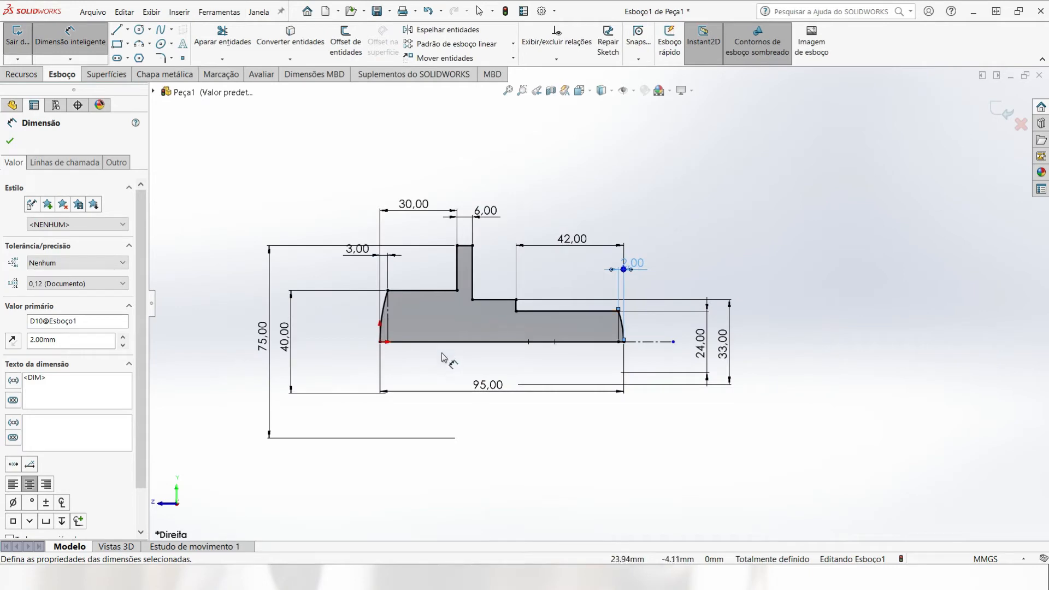
click(17, 75)
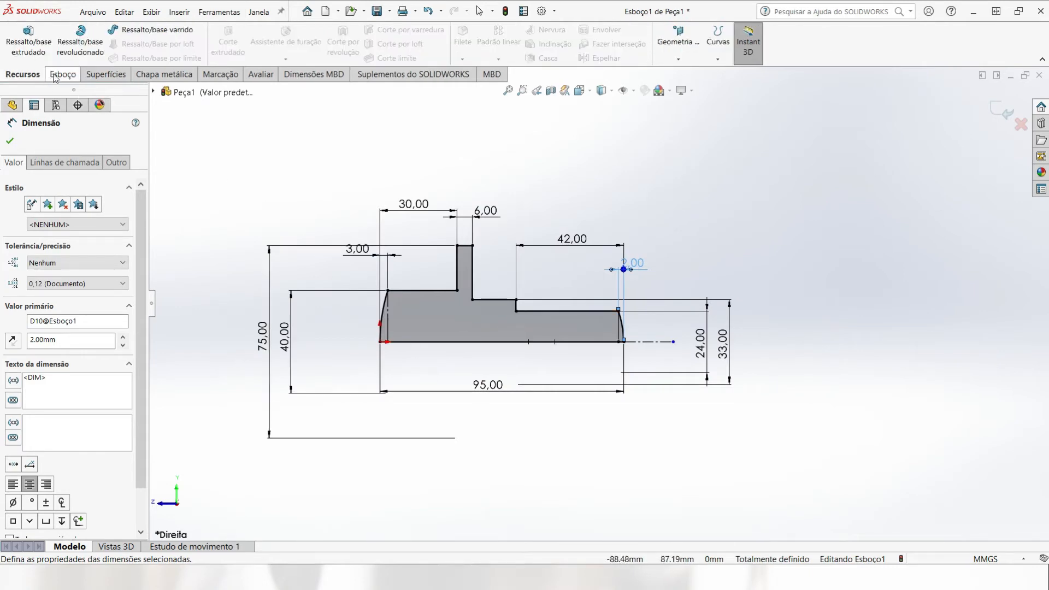
click(80, 37)
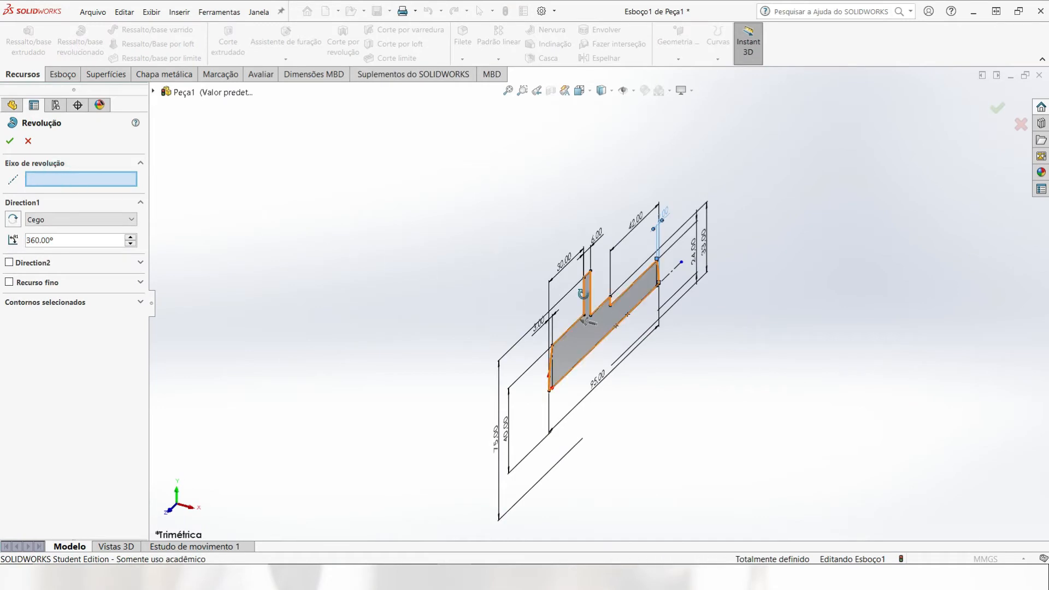
mouse_move(587, 325)
middle_down()
mouse_move(564, 330)
mouse_move(579, 327)
middle_up()
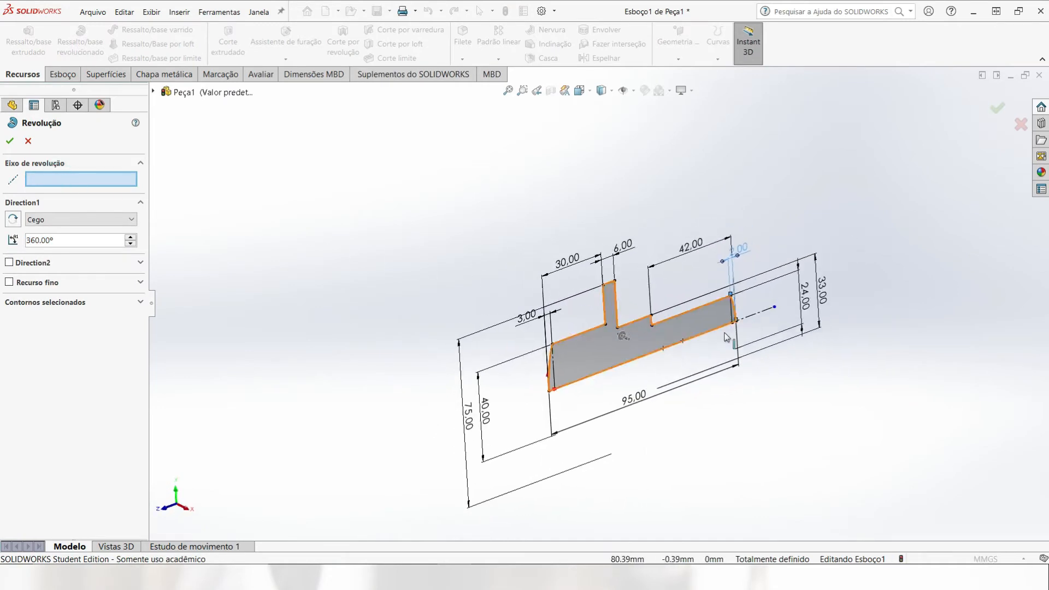
click(755, 314)
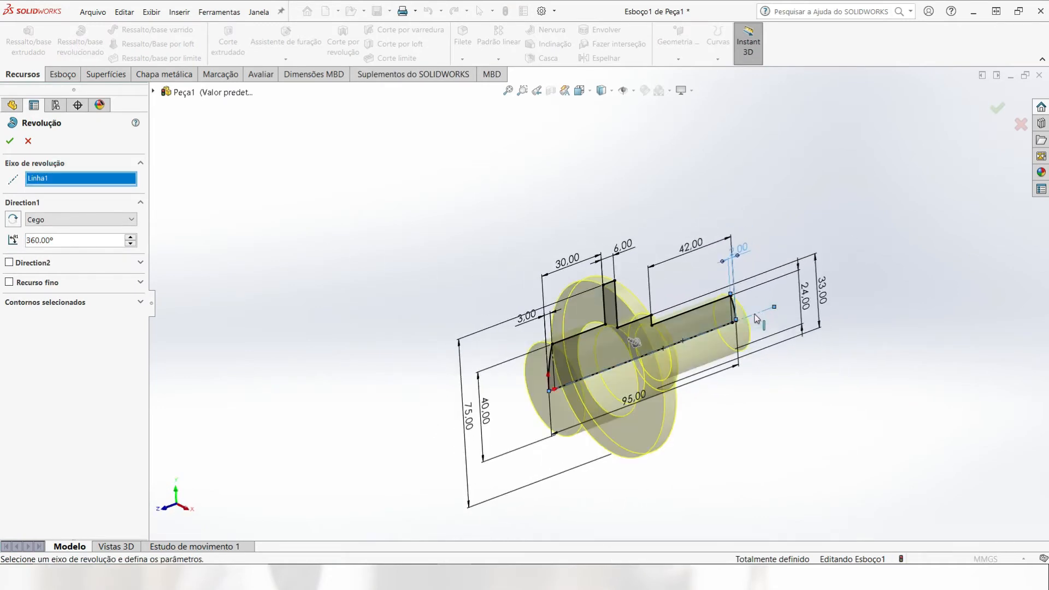
click(10, 142)
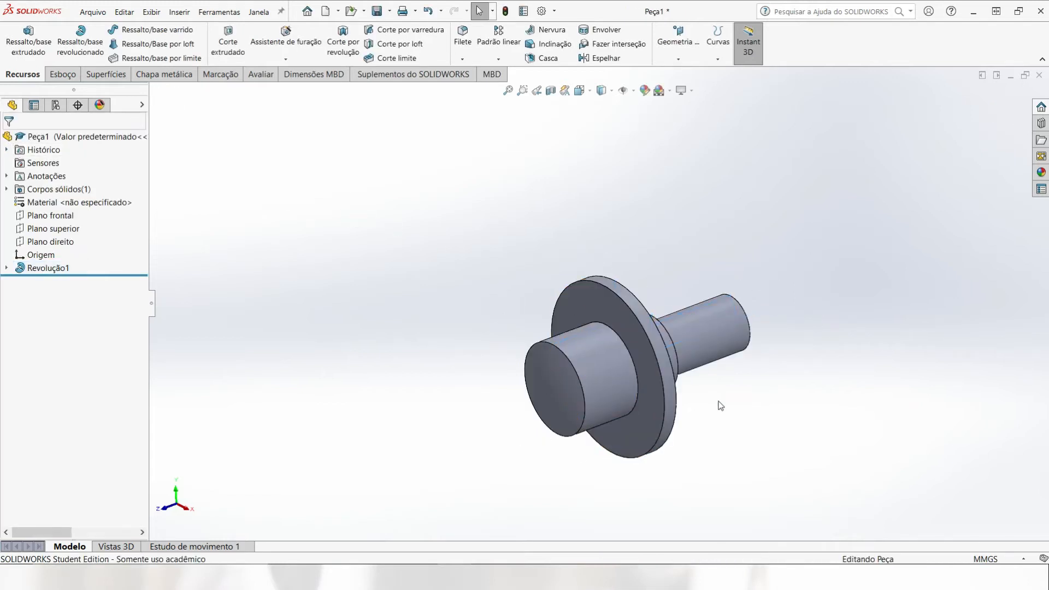
Step: Start a new sketch on the front plane (Plano frontal)
middle_drag(720, 405, 667, 350)
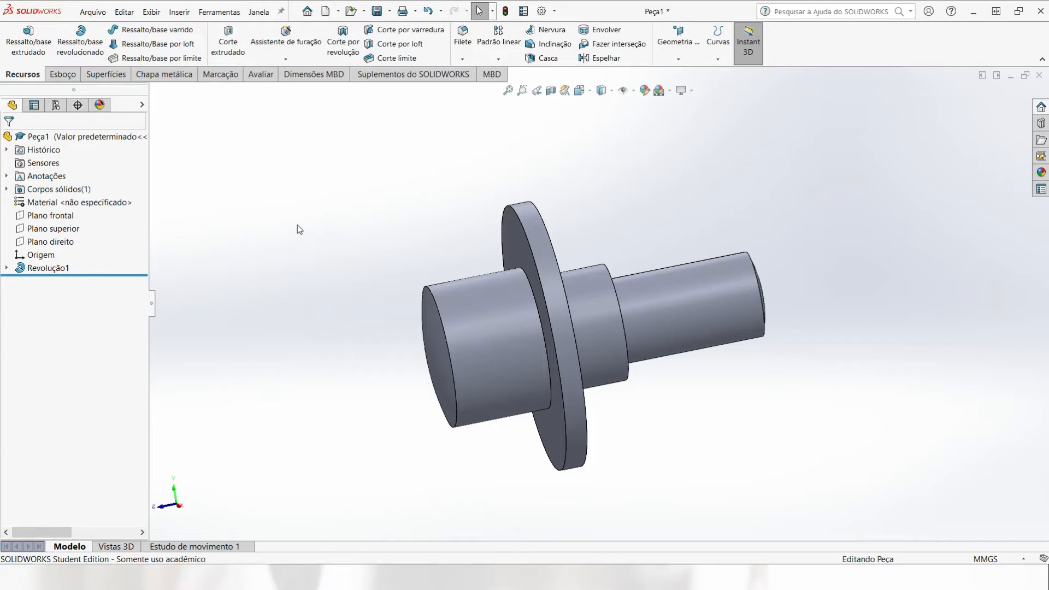
middle_drag(361, 238, 436, 248)
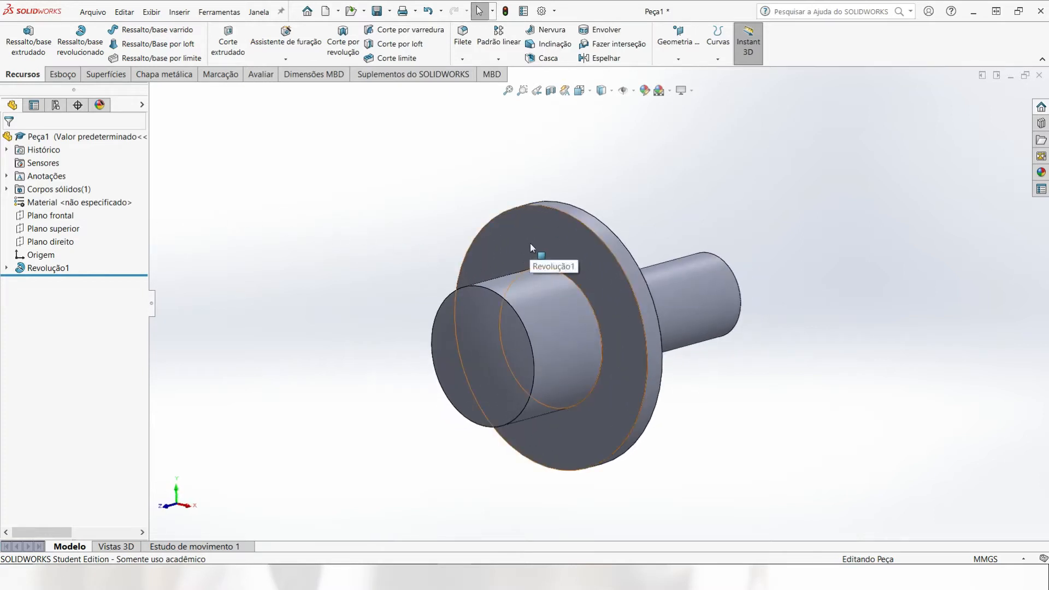
click(69, 218)
middle_drag(328, 246, 375, 262)
click(61, 74)
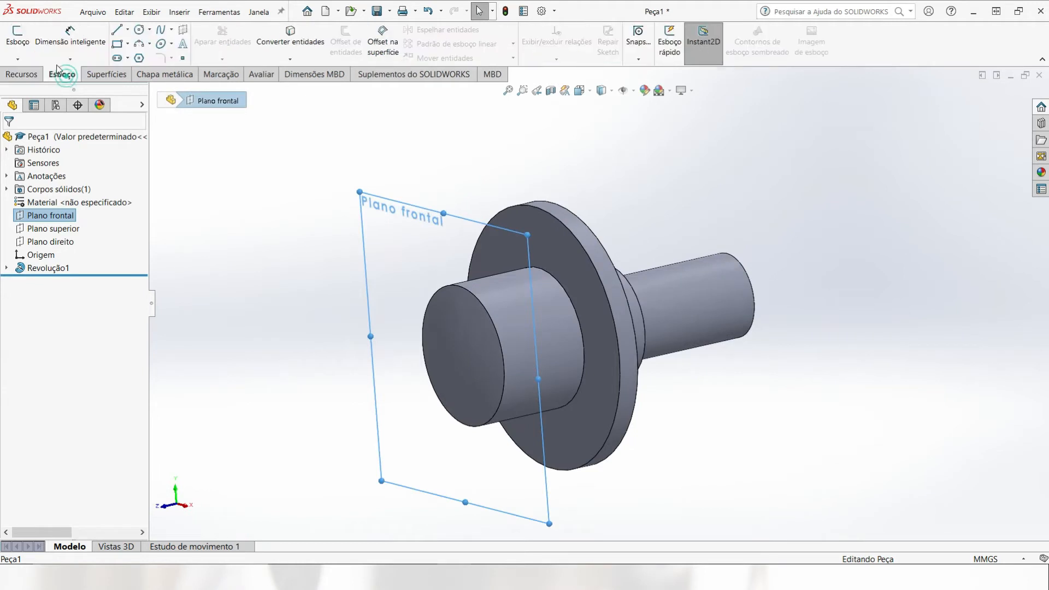
click(17, 37)
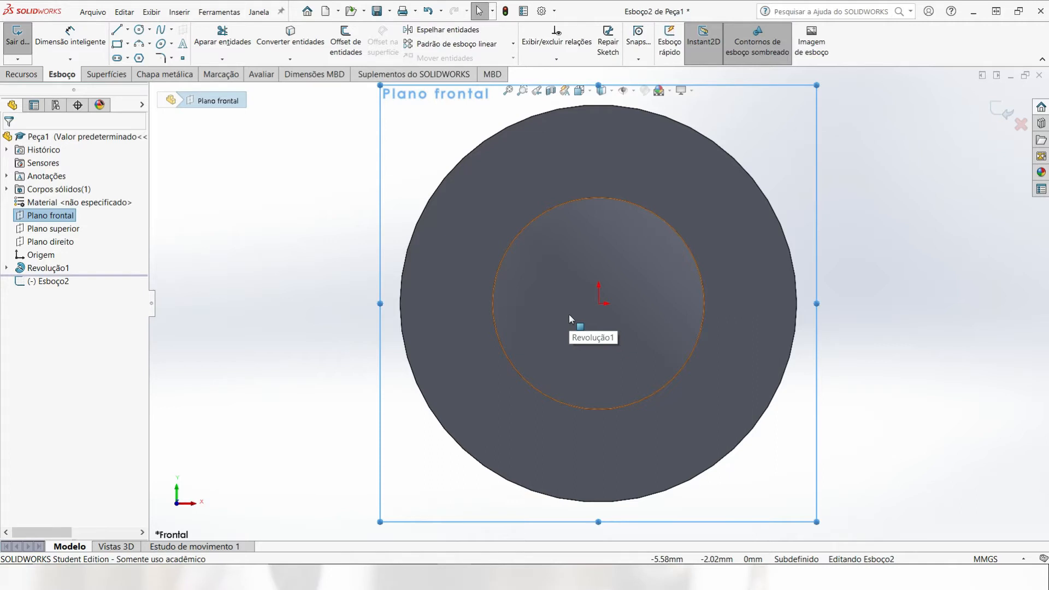
Step: Sketch a corner rectangle straddling the upper edge of the 40 mm cylinder, above the origin
click(118, 45)
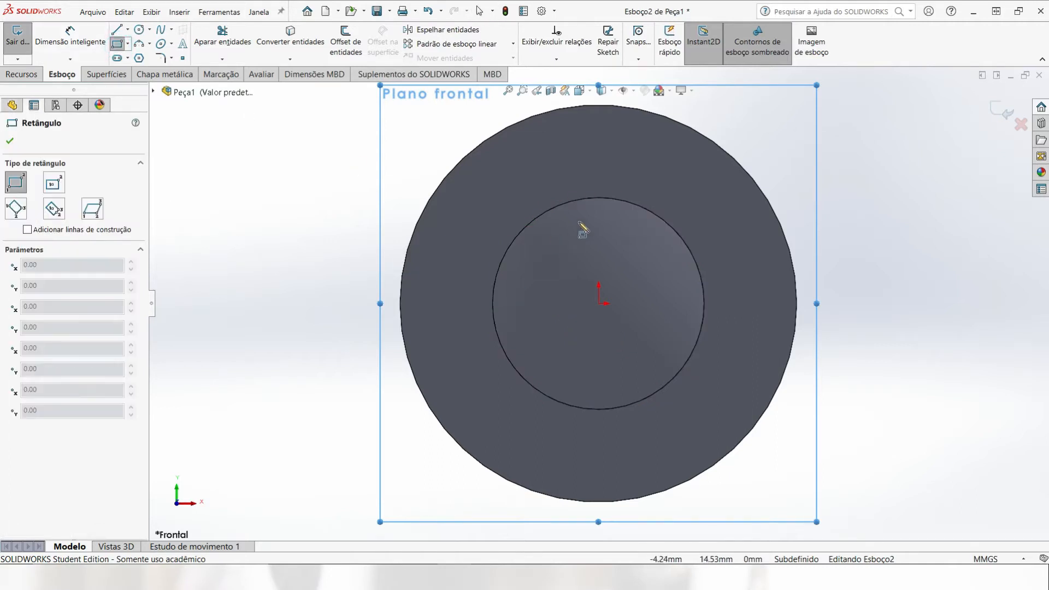
click(567, 181)
click(634, 225)
key(Escape)
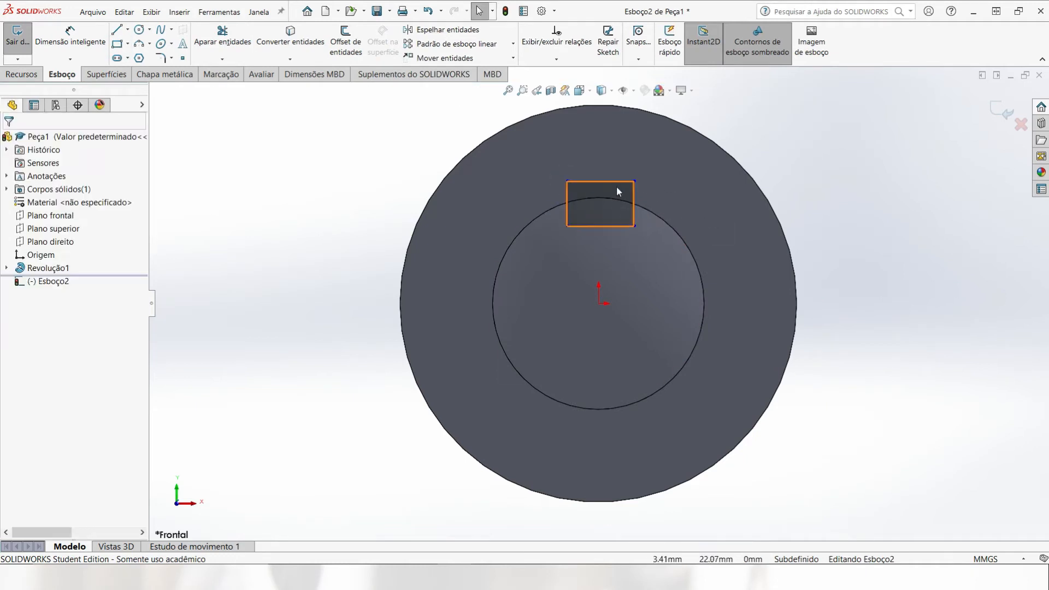
Step: Draw a construction centerline from the midpoint of the rectangle's lower edge to the origin and make it vertical
scroll(615, 190, down, 2)
click(129, 30)
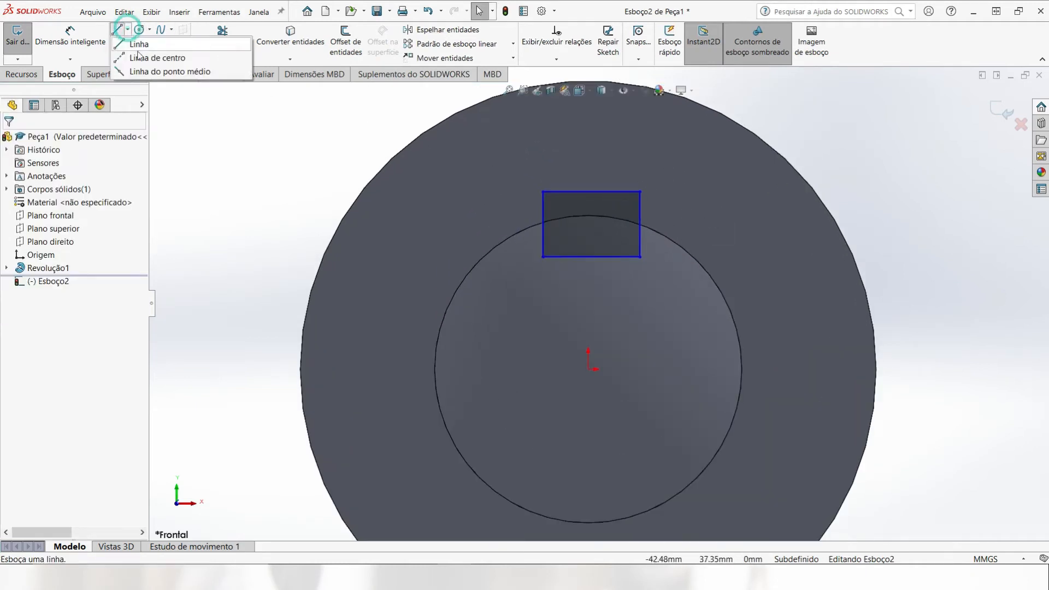
click(161, 54)
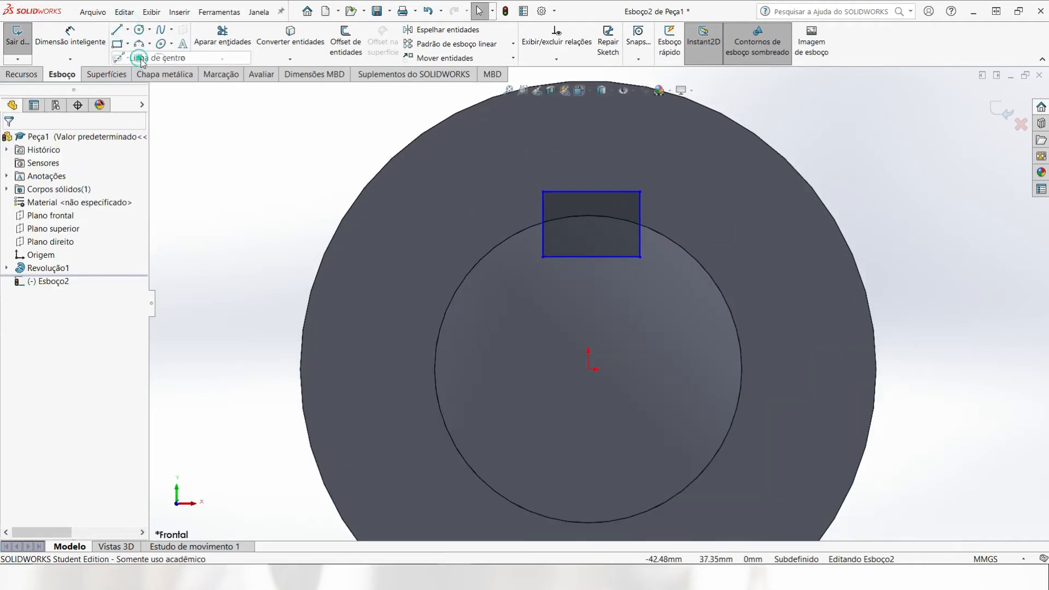
click(591, 257)
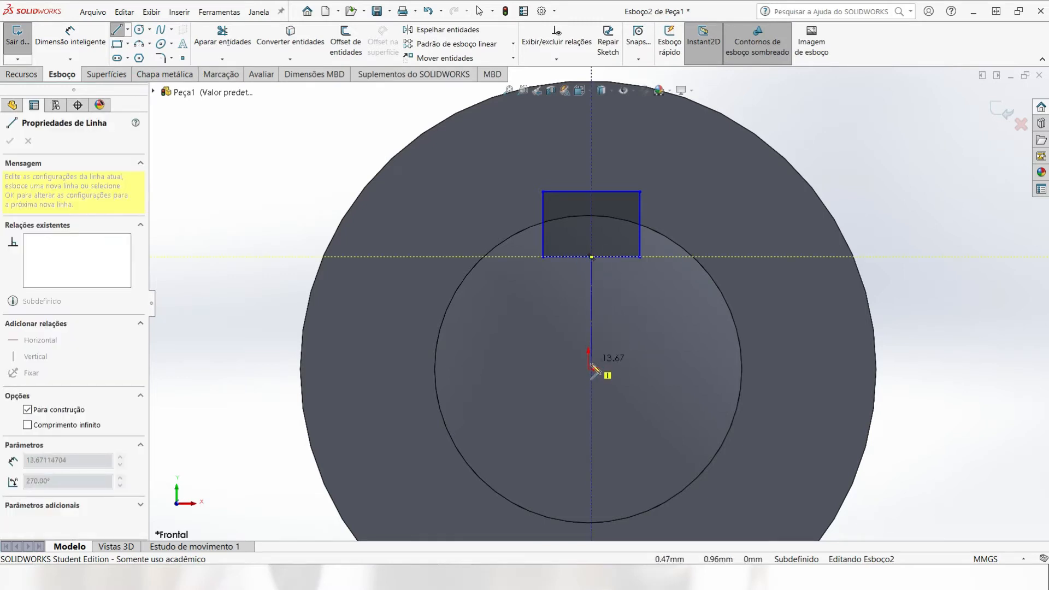
key(Escape)
scroll(605, 215, down, 2)
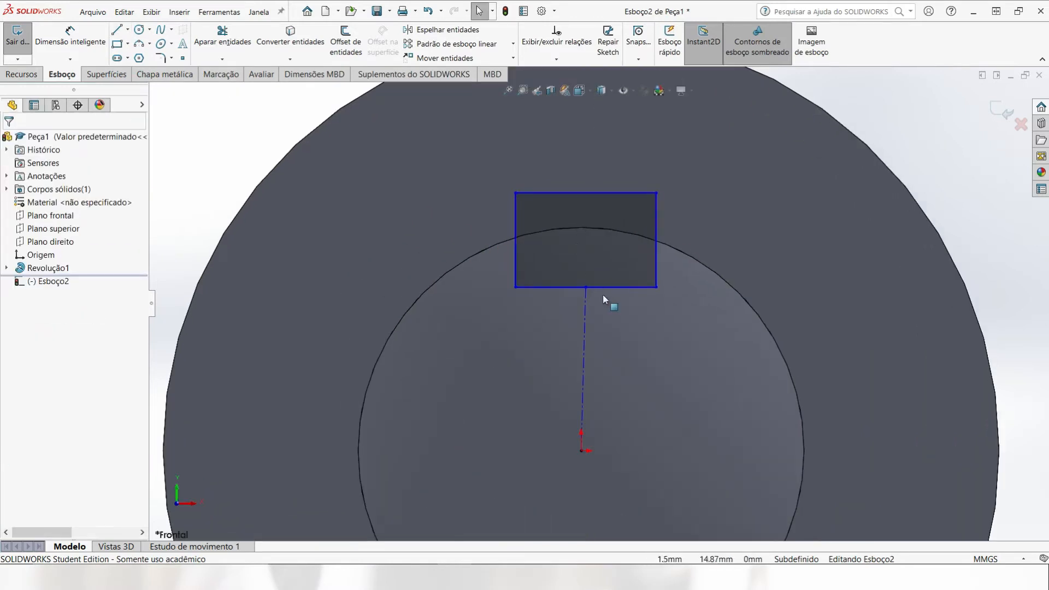
click(587, 306)
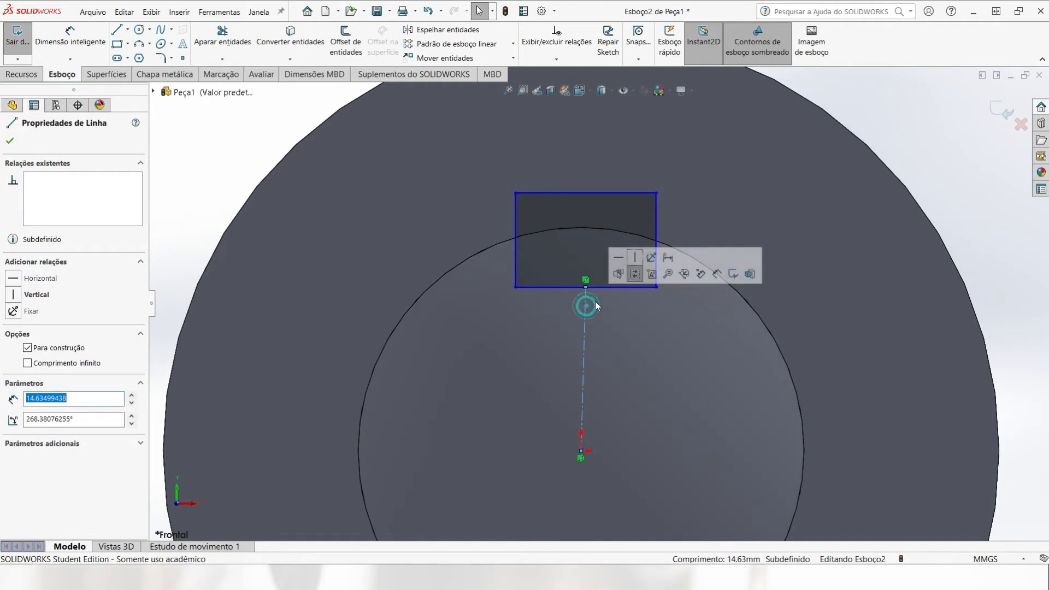
click(636, 263)
Step: Dimension the rectangle's width between its two vertical sides as 12 mm
key(d)
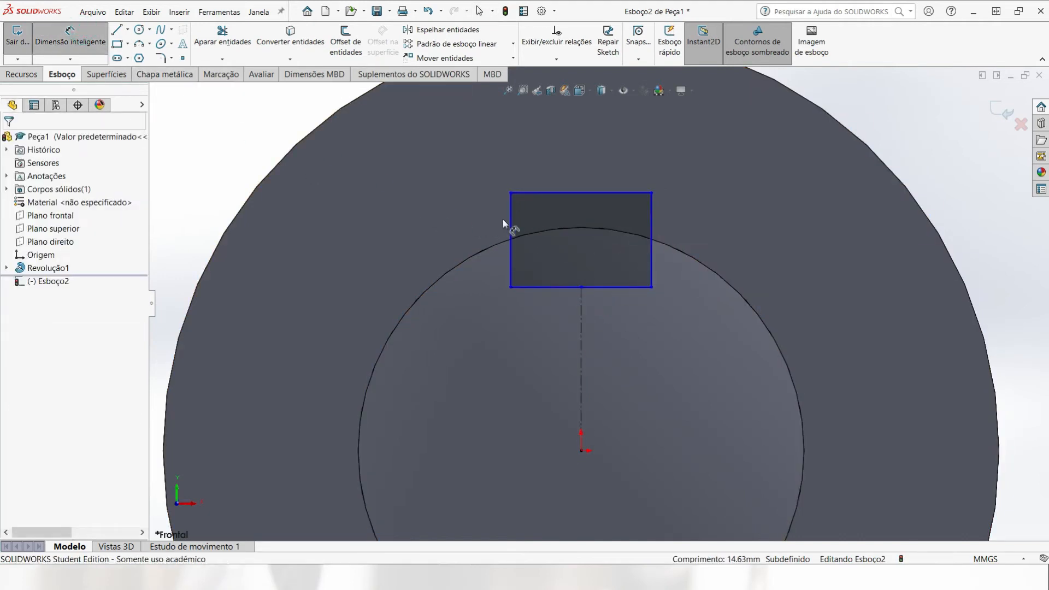
click(511, 227)
click(651, 228)
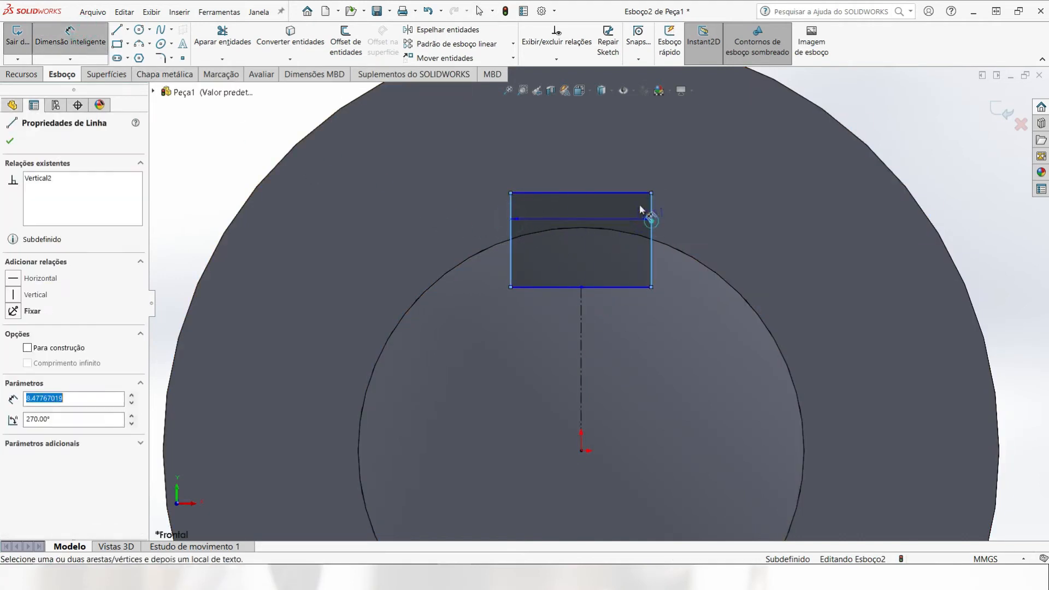
click(586, 145)
text(12)
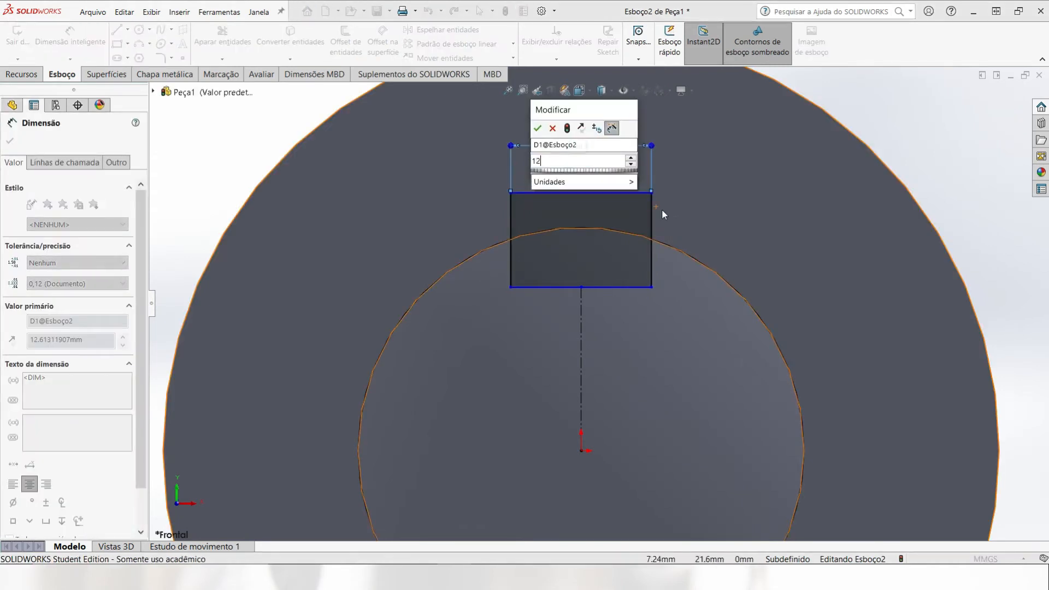
key(Return)
key(Escape)
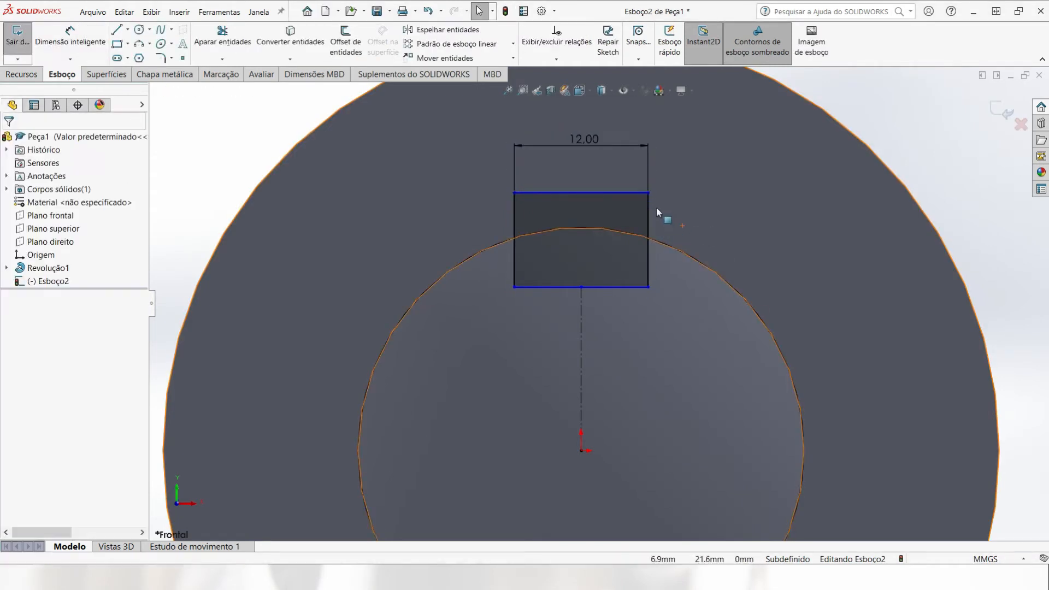
Step: Make the rectangle's upper edge tangent to the circular edge of the front cylinder
click(648, 195)
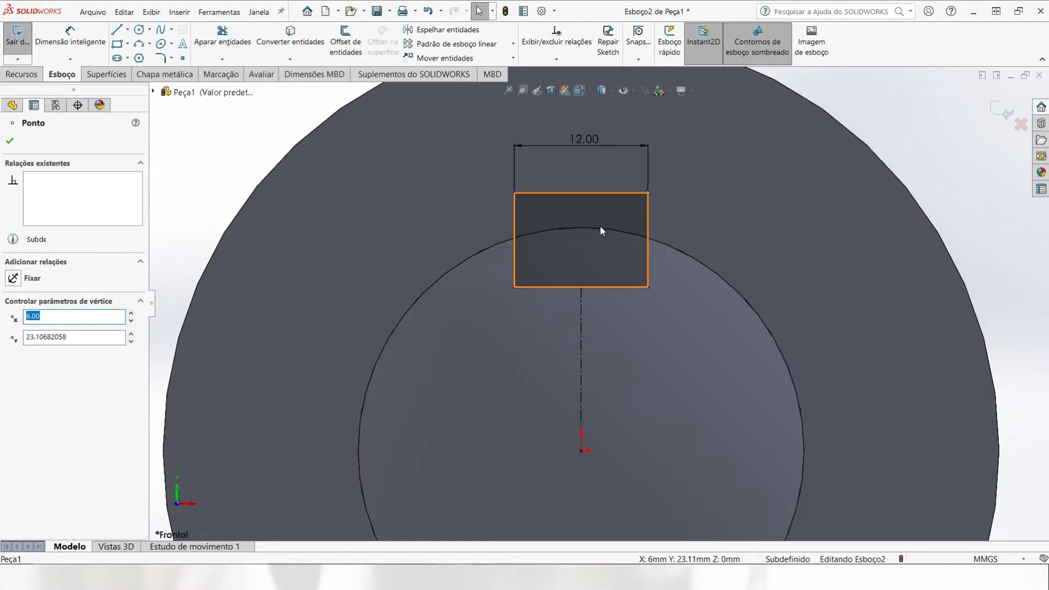
key(Escape)
click(589, 192)
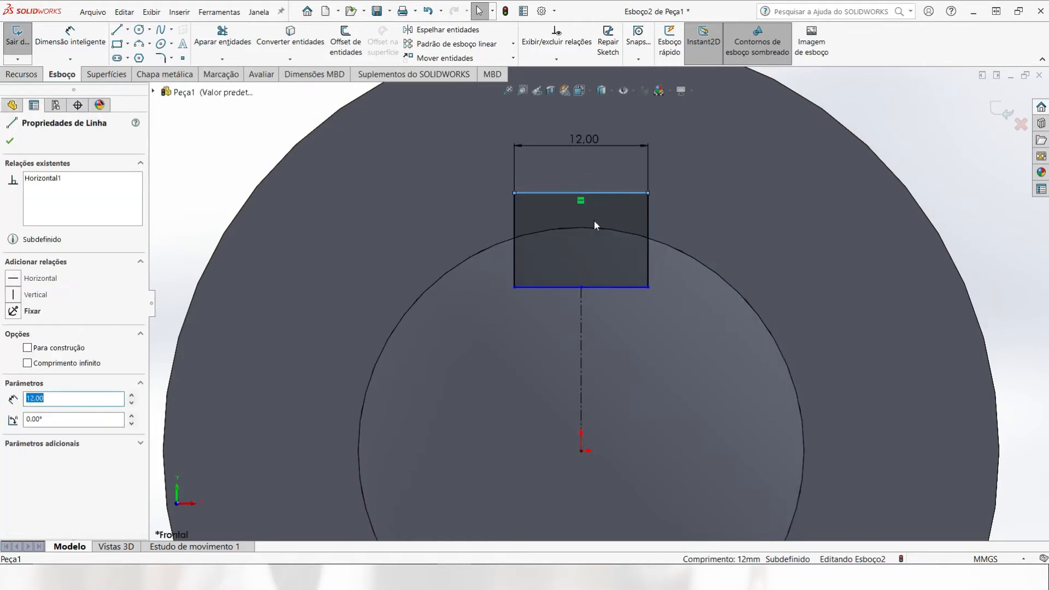
ctrl+click(595, 227)
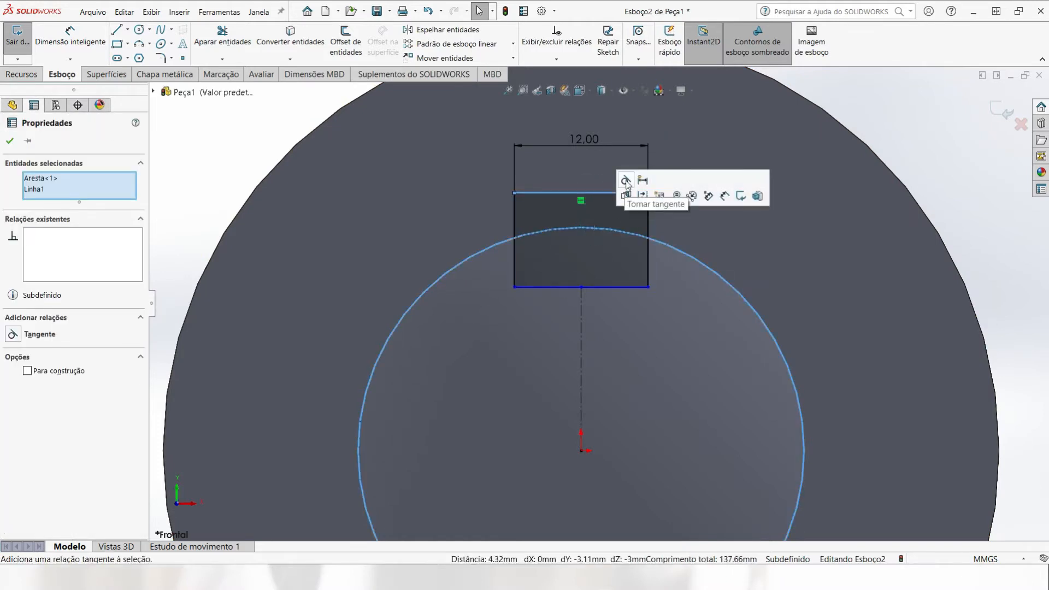
click(629, 186)
key(Escape)
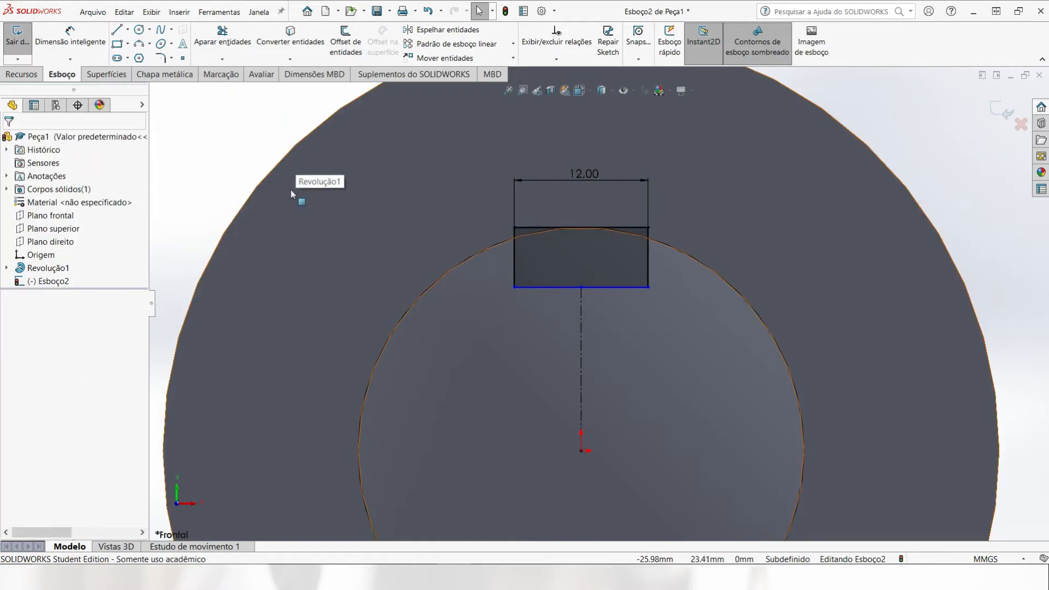
Step: Dimension the rectangle's height between its upper and lower edges as 8 mm
click(63, 37)
click(530, 227)
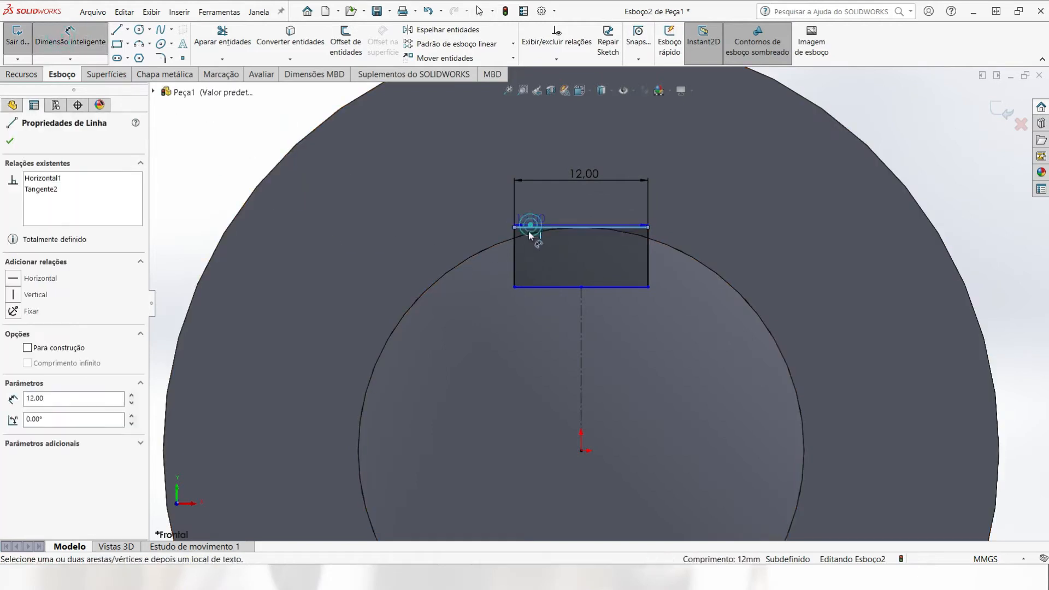
click(523, 286)
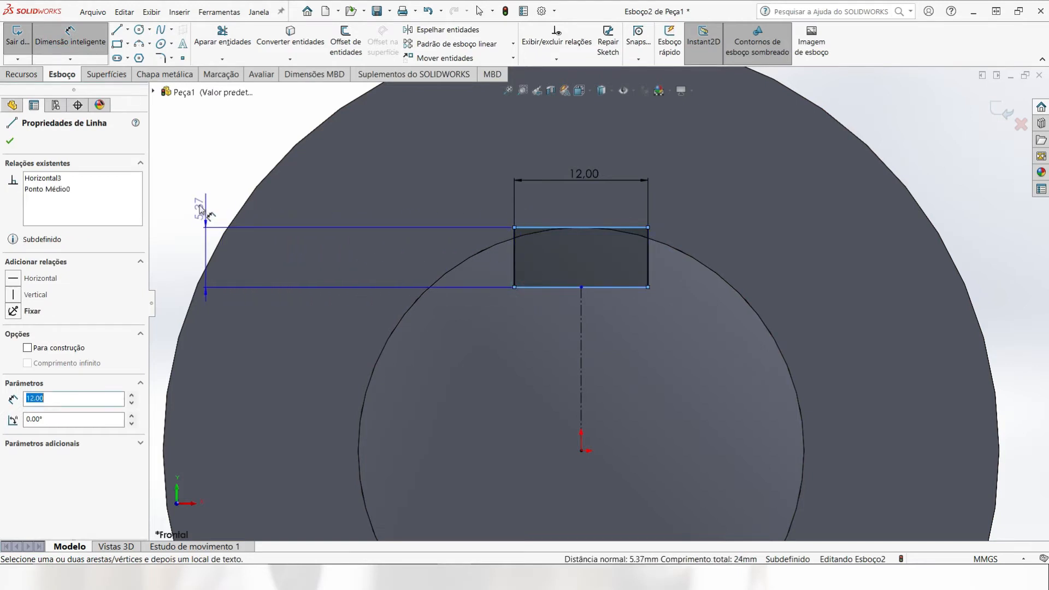
click(202, 191)
text(8.00mm)
key(Return)
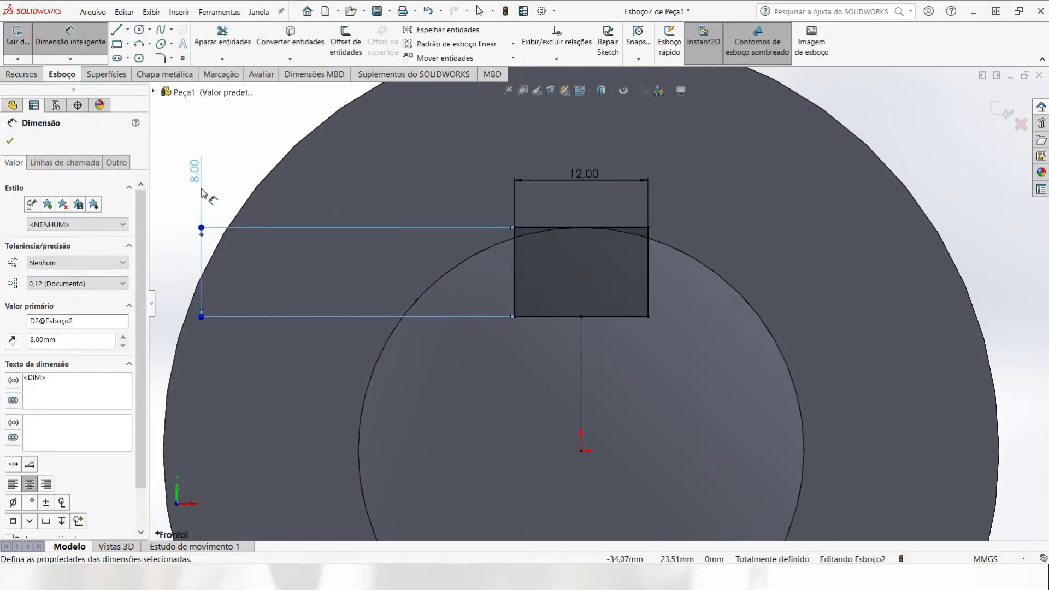
Step: Cut-extrude the rectangle 23 mm deep into the front cylinder as a blind keyway slot
scroll(432, 267, up, 3)
middle_drag(548, 271, 442, 299)
click(21, 74)
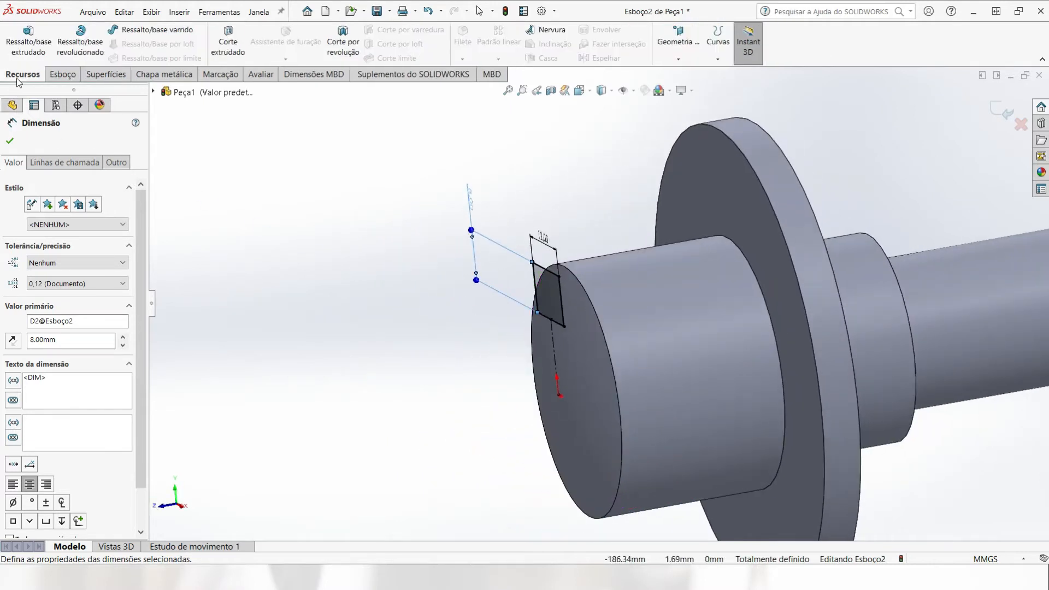
click(228, 52)
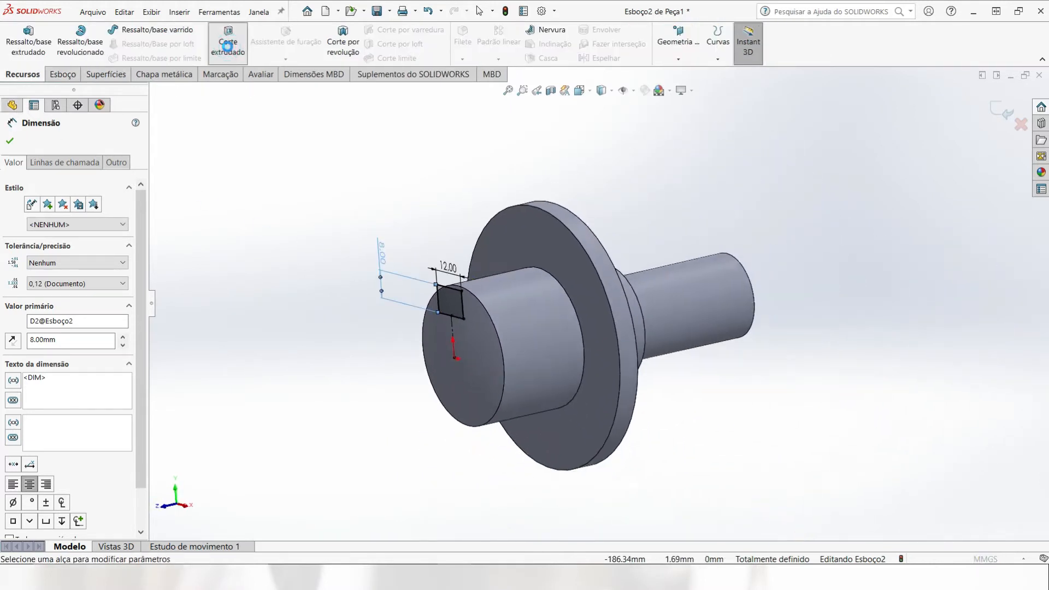
middle_drag(480, 254, 417, 267)
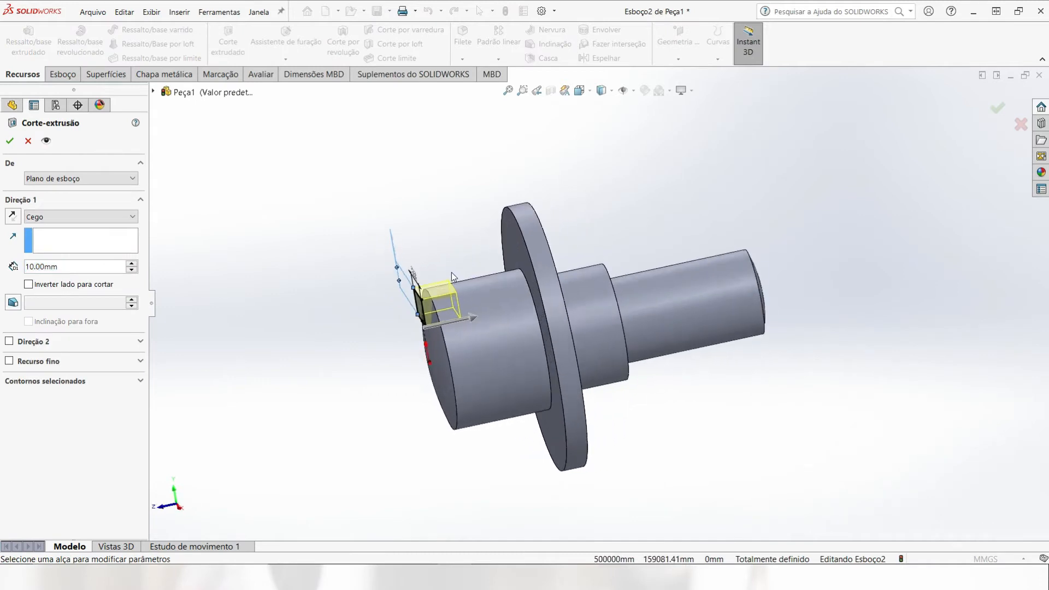
scroll(388, 260, down, 3)
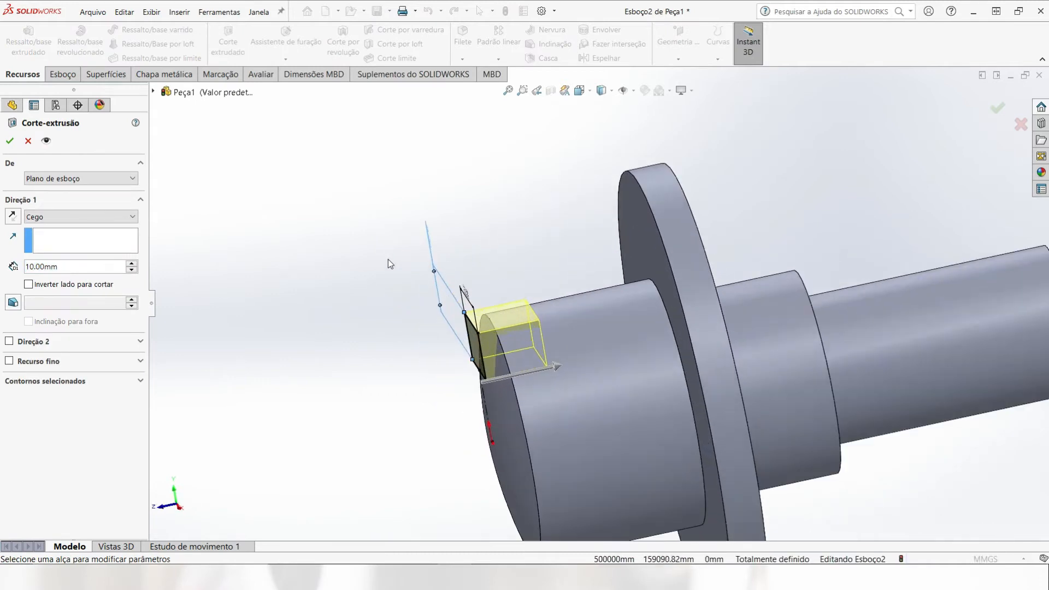
double_click(74, 267)
text(23)
key(Return)
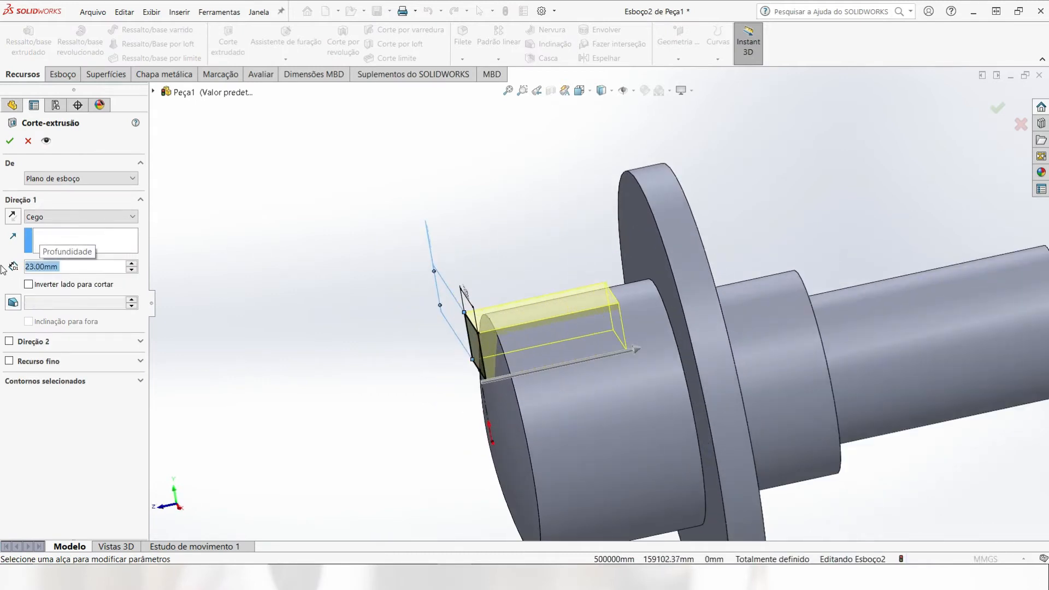
click(10, 141)
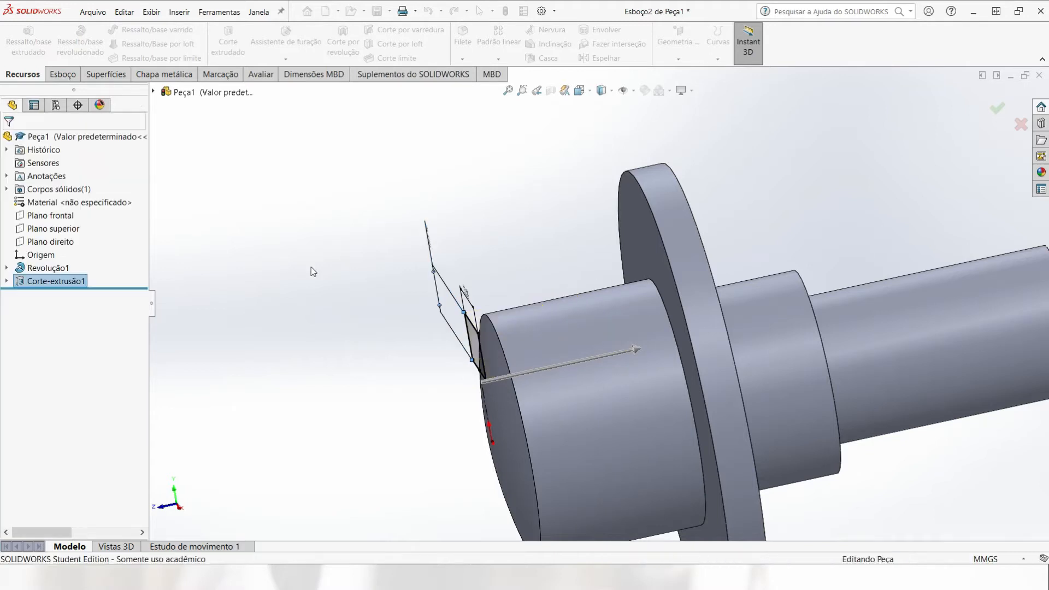
Step: Start a new sketch on the flange's front annular face, on the keyway side
middle_drag(337, 271, 342, 332)
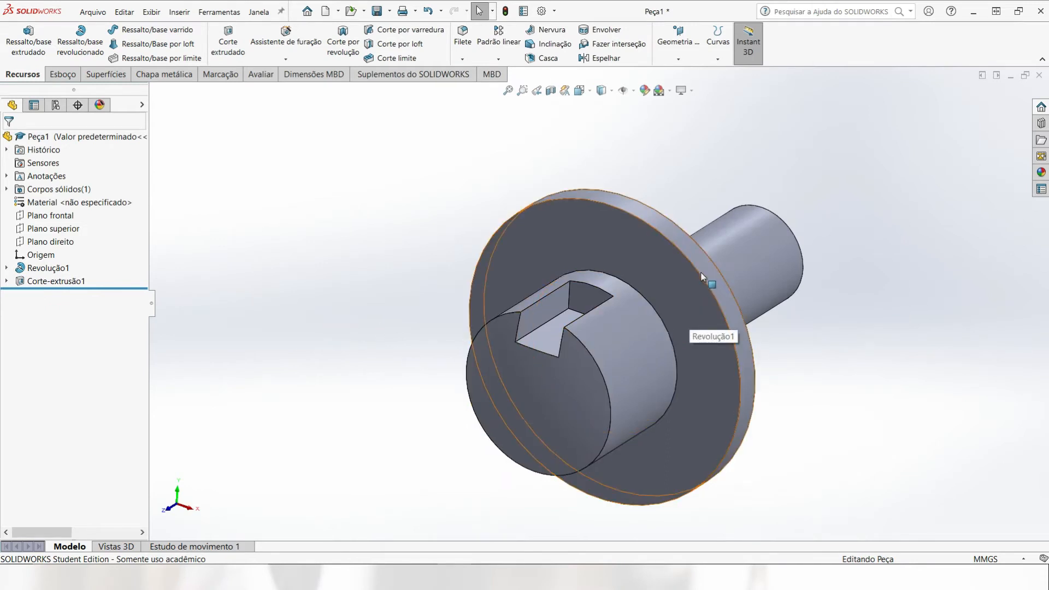
middle_drag(702, 276, 644, 295)
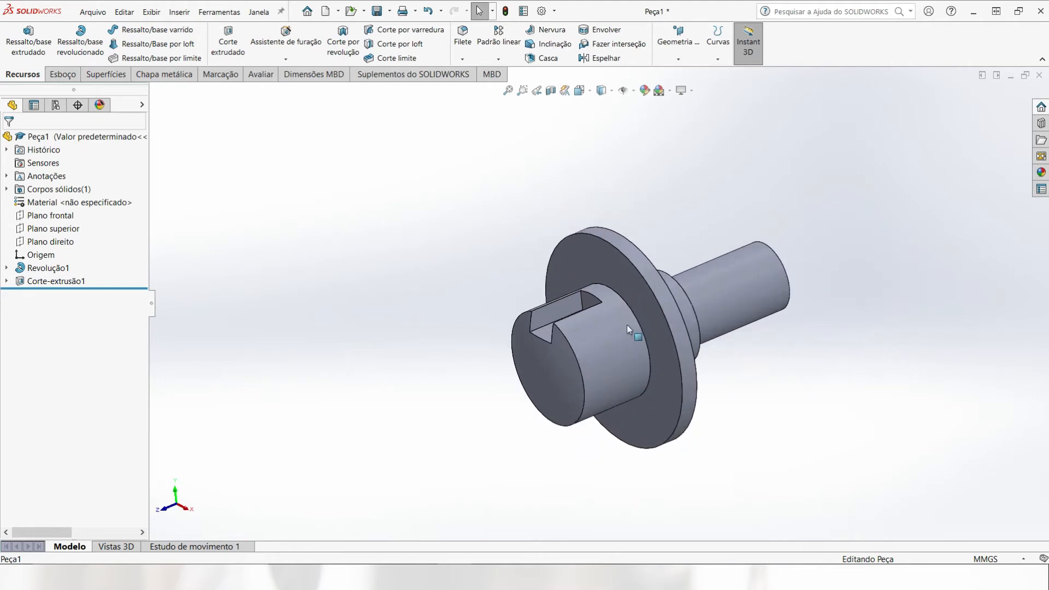
click(633, 420)
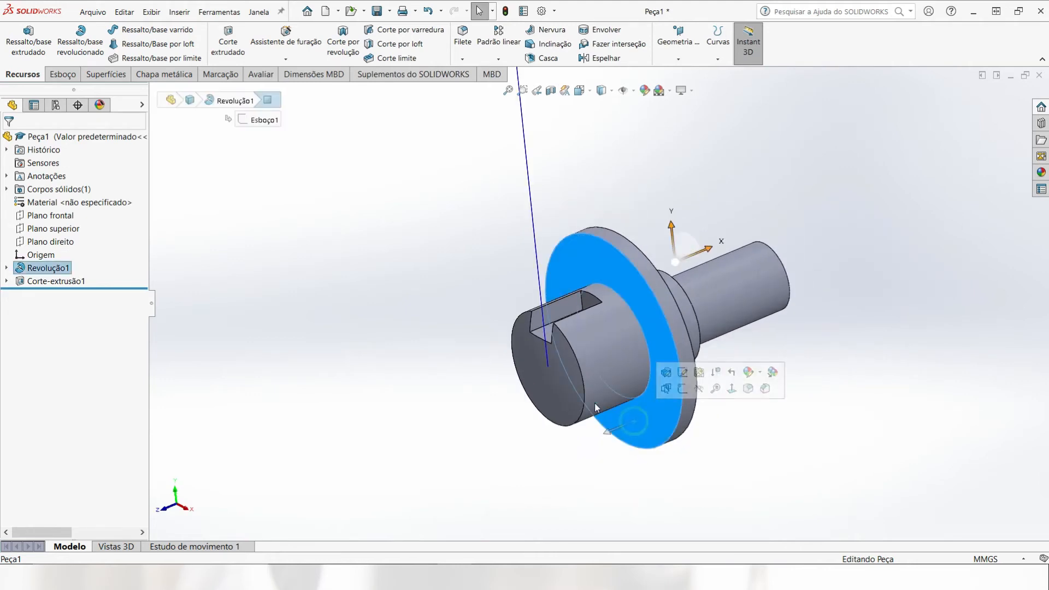
click(62, 74)
click(17, 37)
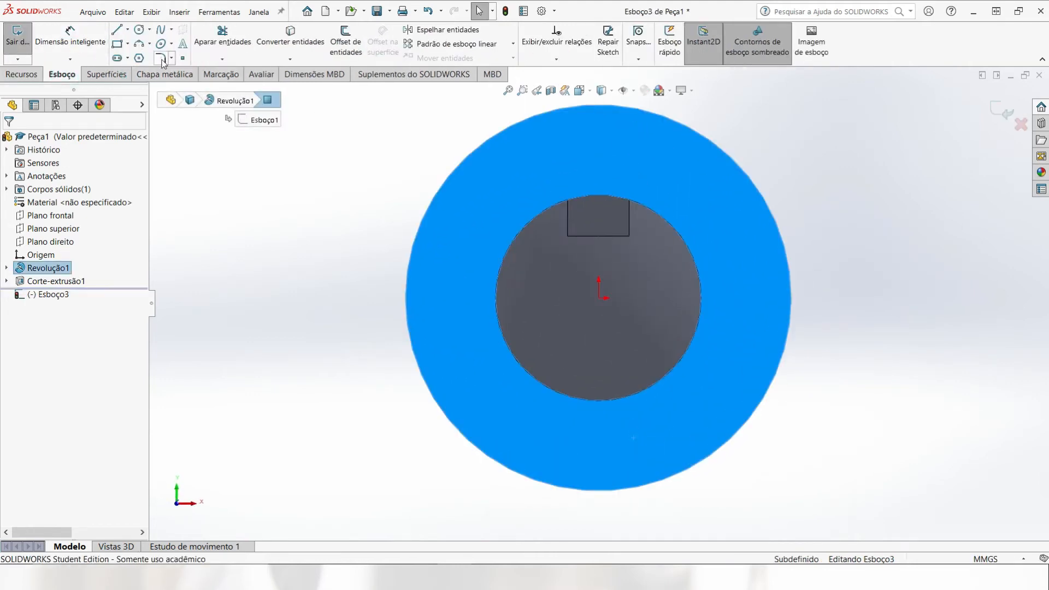
Step: Sketch a circle of about 3.9 mm radius on the flange face, centered about 28 mm directly below the origin
click(140, 33)
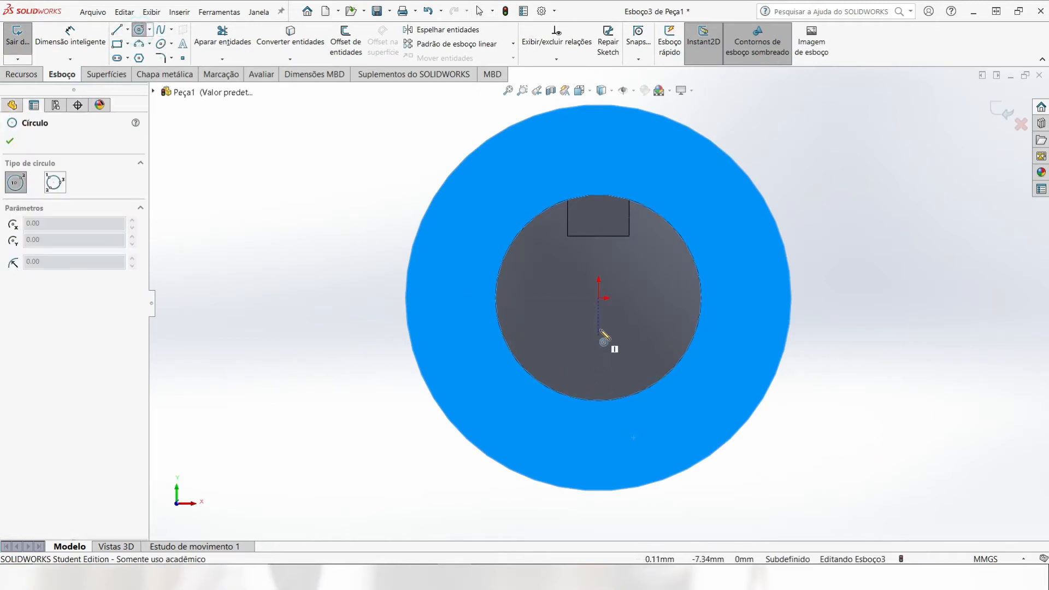
click(598, 441)
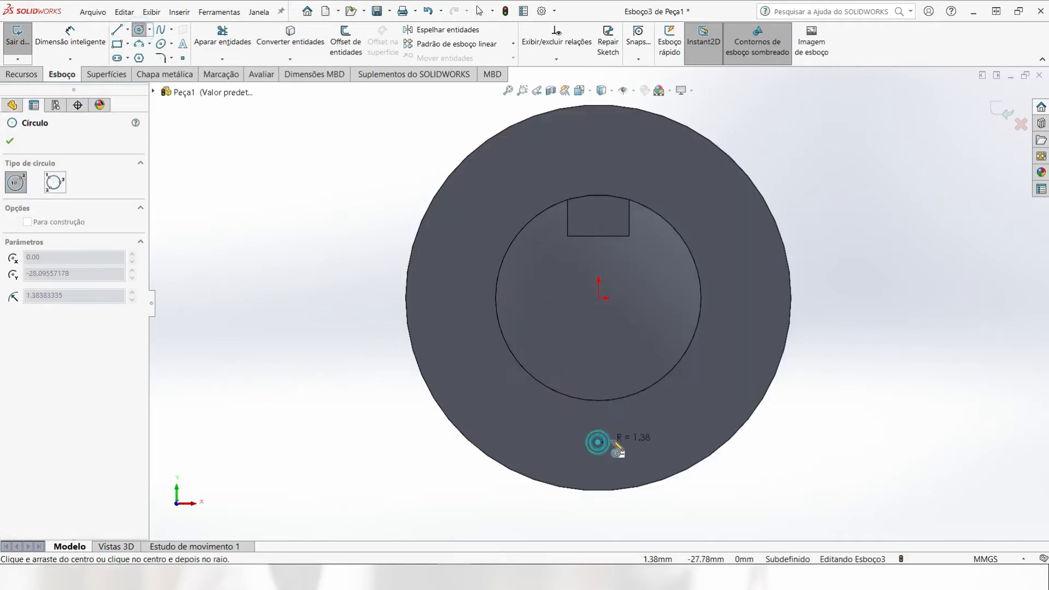
click(619, 443)
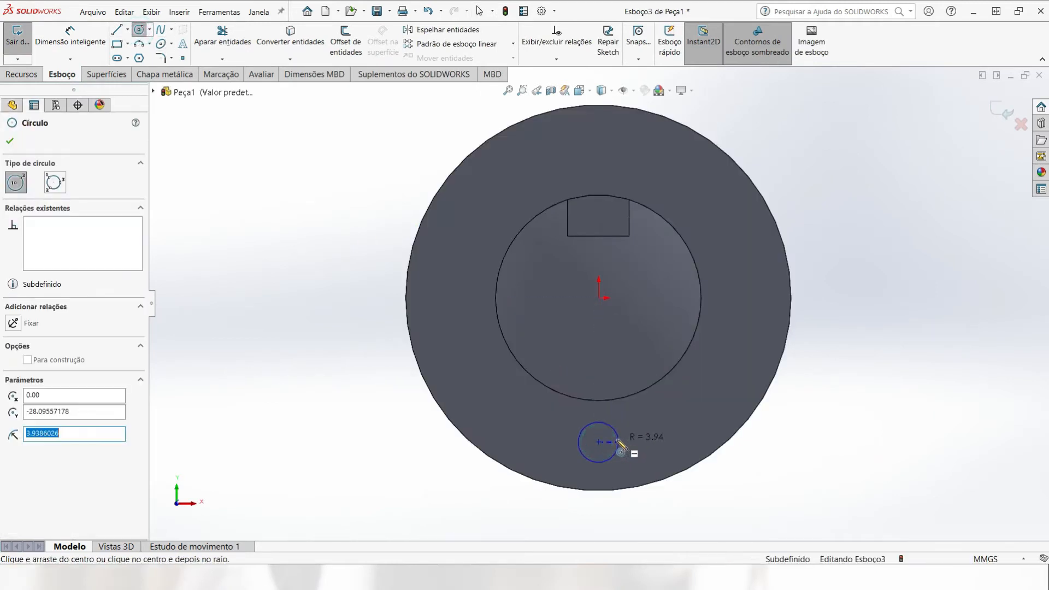
Step: Draw a vertical construction centerline from the origin to the small circle's center
click(127, 29)
click(144, 56)
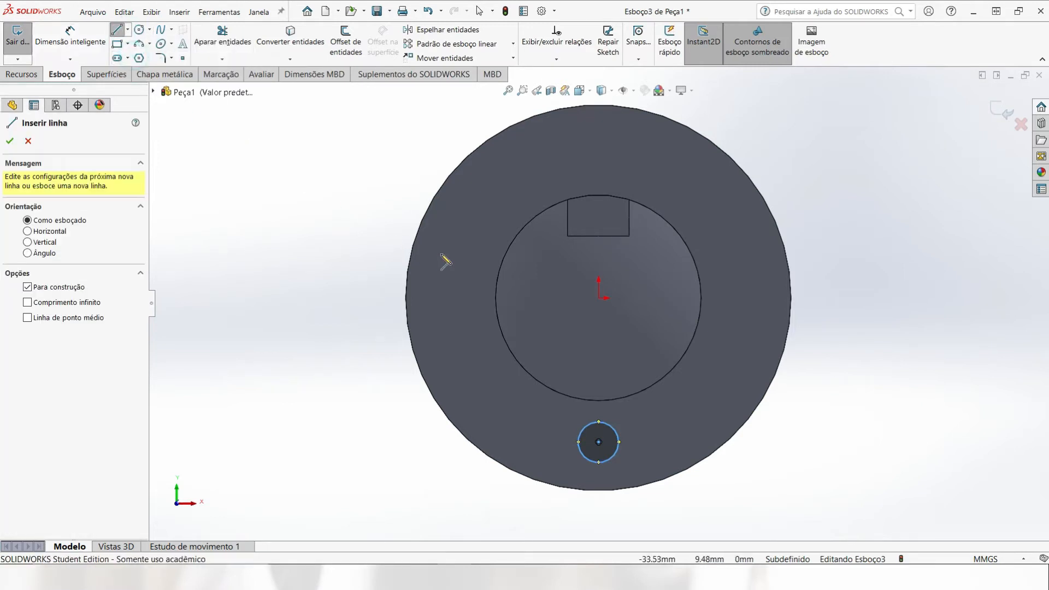
click(599, 298)
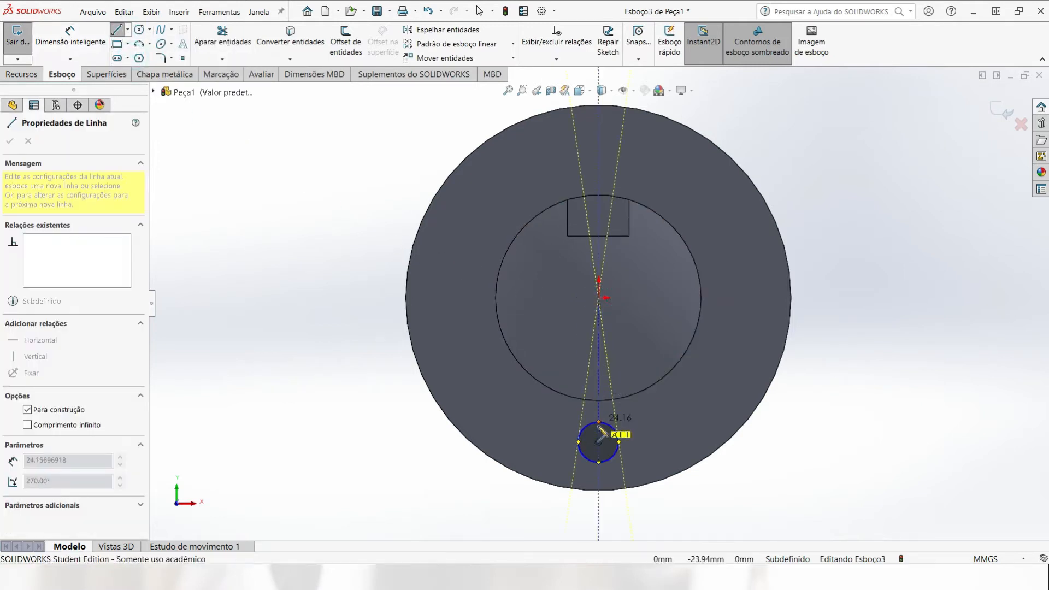
click(599, 442)
key(Escape)
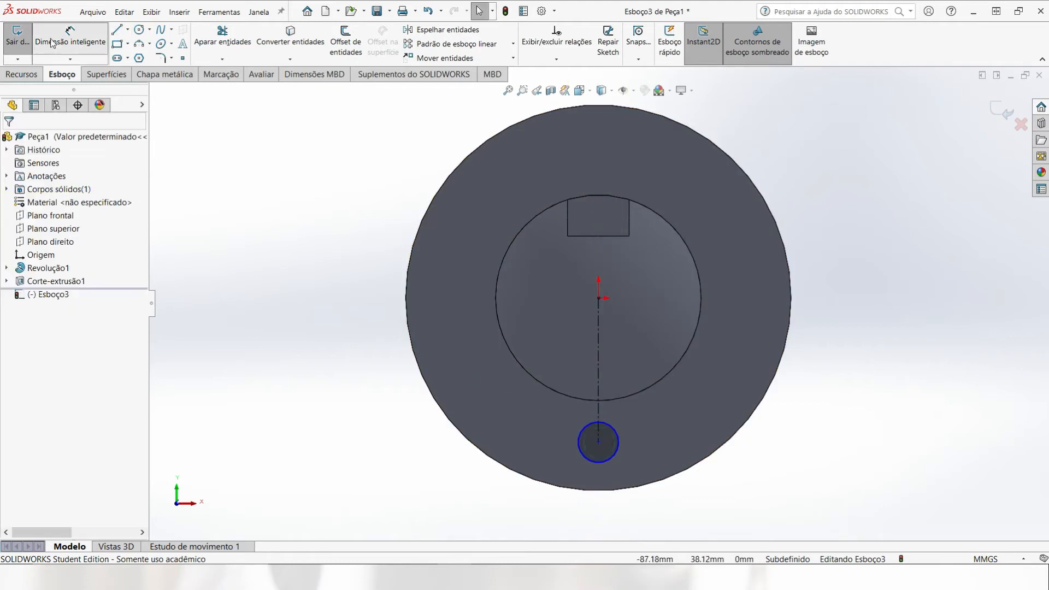
Step: Dimension the diameter of the small circle on the flange as 9 mm
click(70, 35)
click(618, 437)
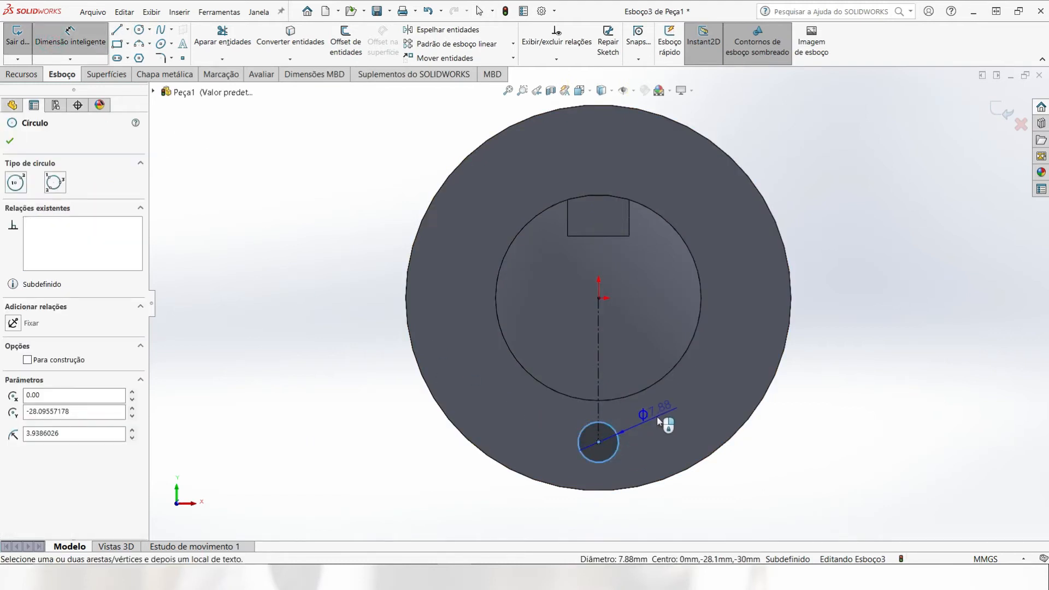
click(658, 419)
text(9)
key(Return)
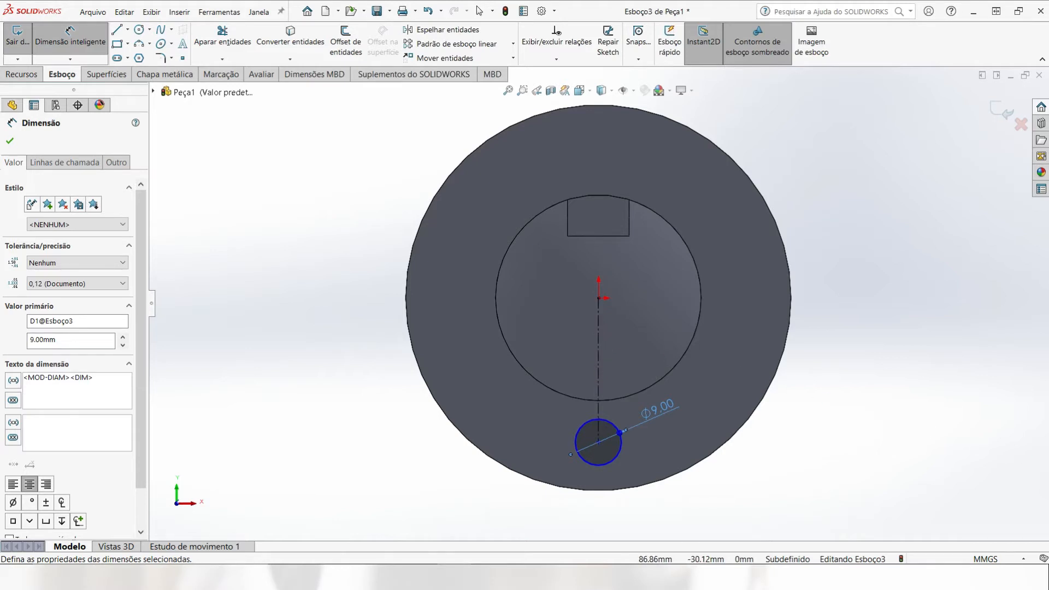
Step: Change the small circle's diameter dimension to 6 mm
double_click(671, 411)
text(6)
key(Return)
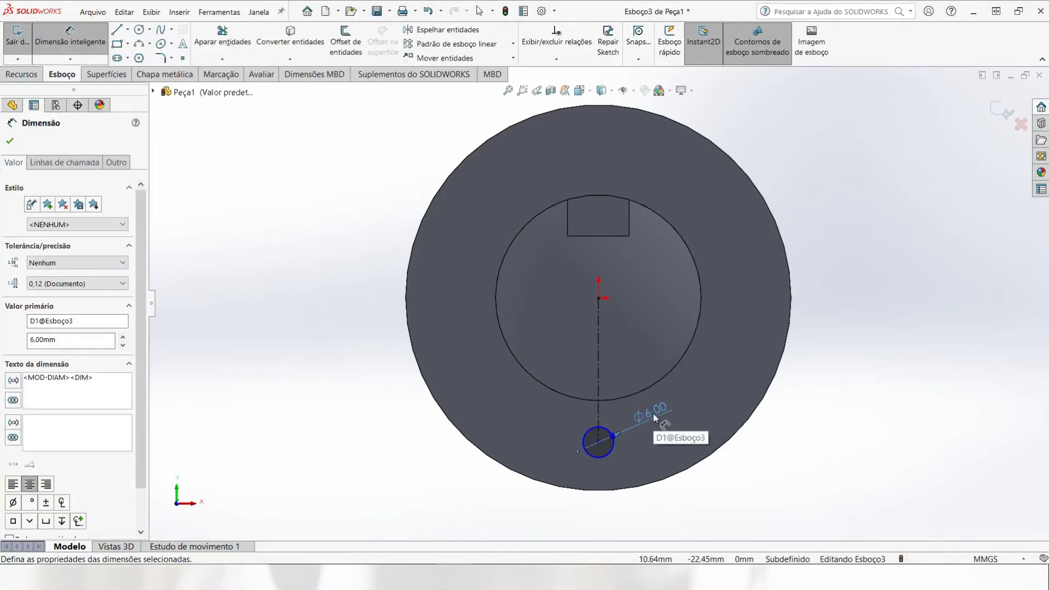
Step: Dimension the vertical construction line from the origin to the small circle's center as 27 mm
click(599, 309)
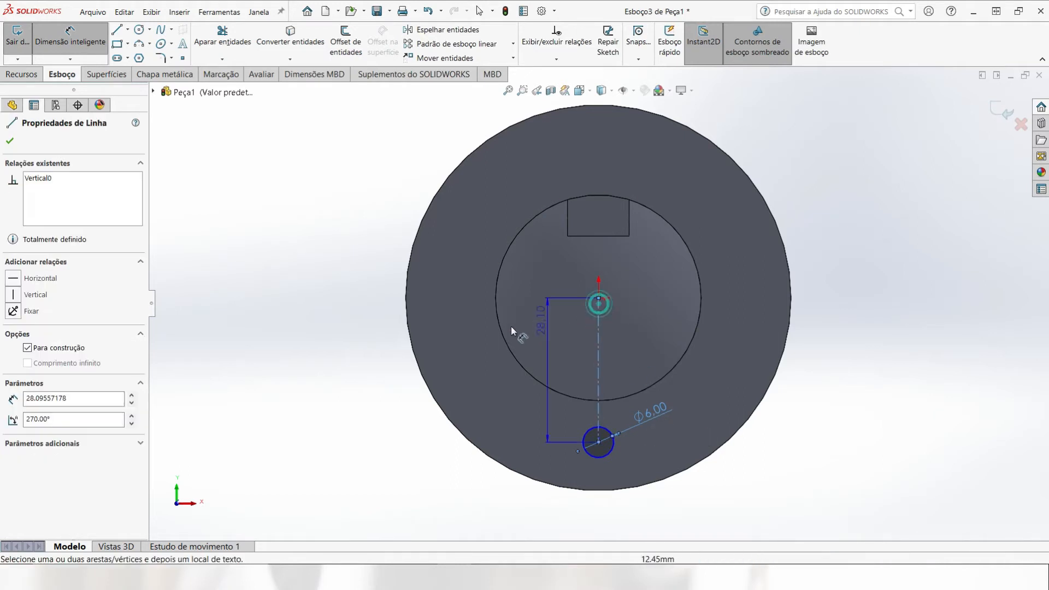
click(306, 351)
text(27)
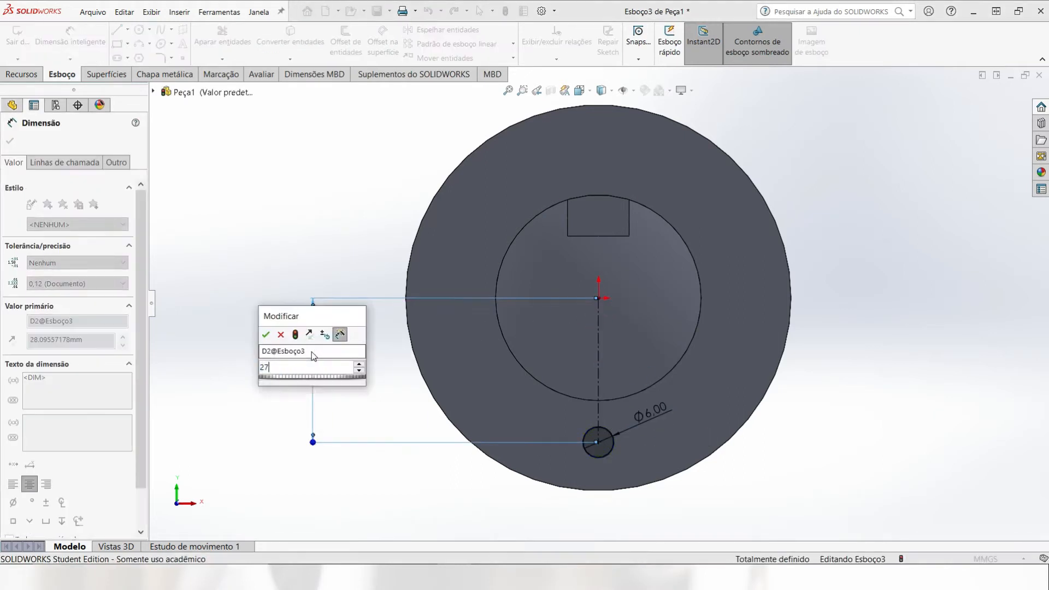
key(Return)
Step: Extrude-cut the 6 mm circle through the flange with the Up to Next (Até o próximo) end condition
scroll(519, 303, up, 2)
middle_drag(568, 288, 492, 295)
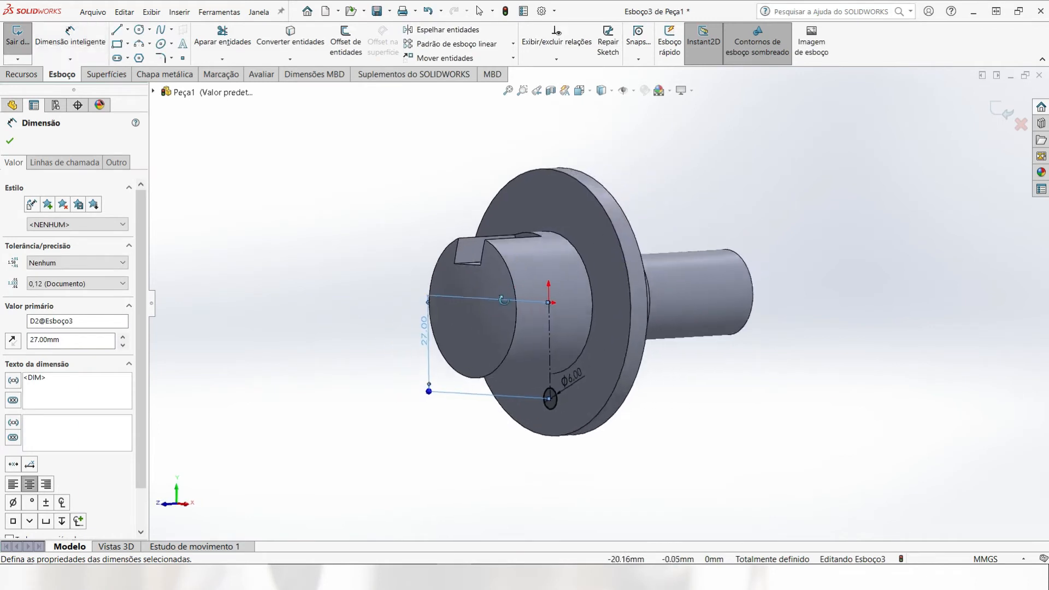
click(31, 76)
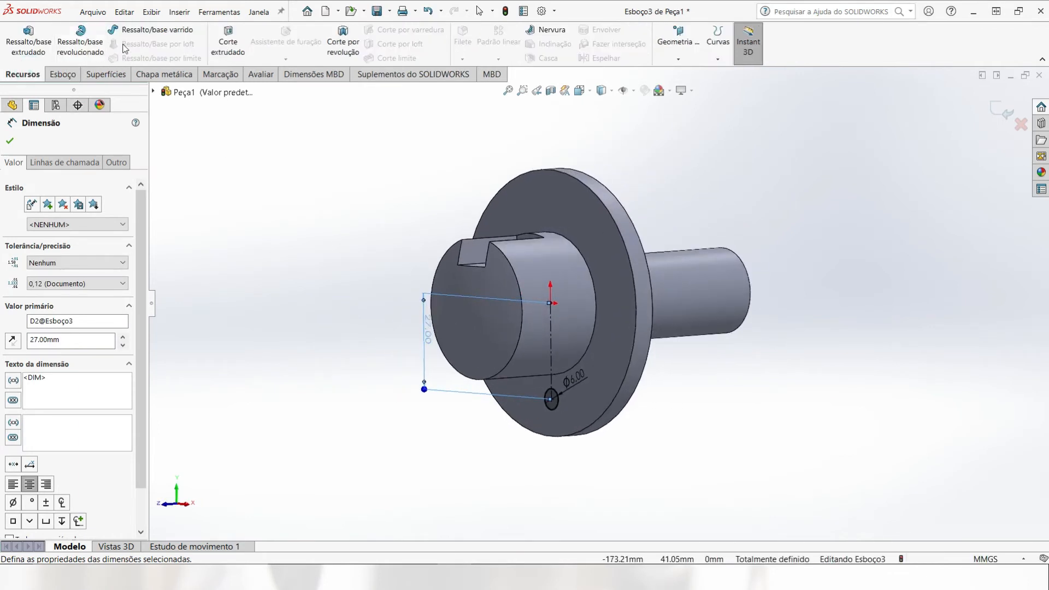
click(221, 48)
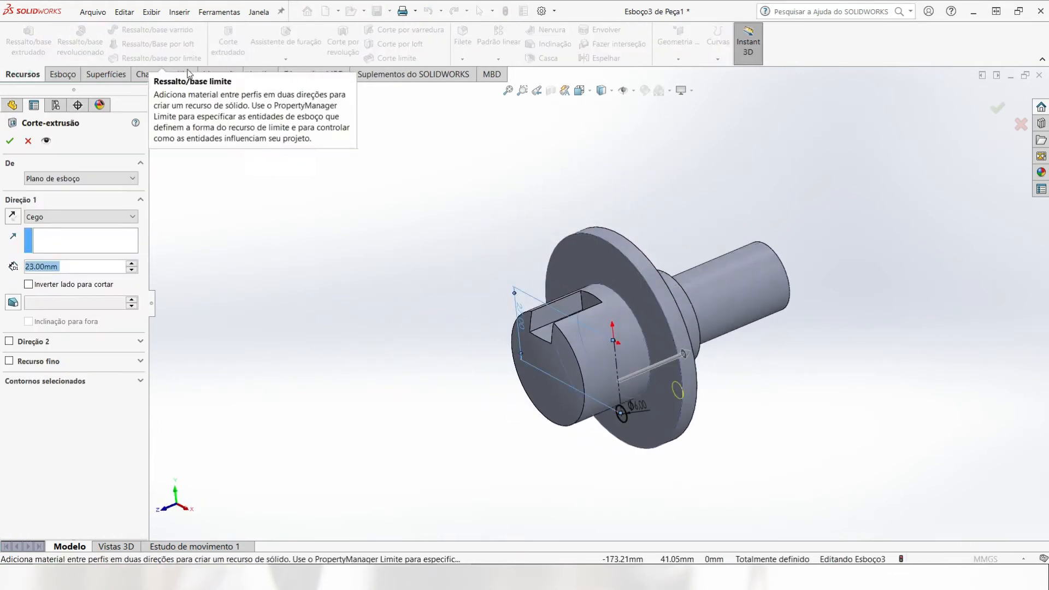
click(60, 221)
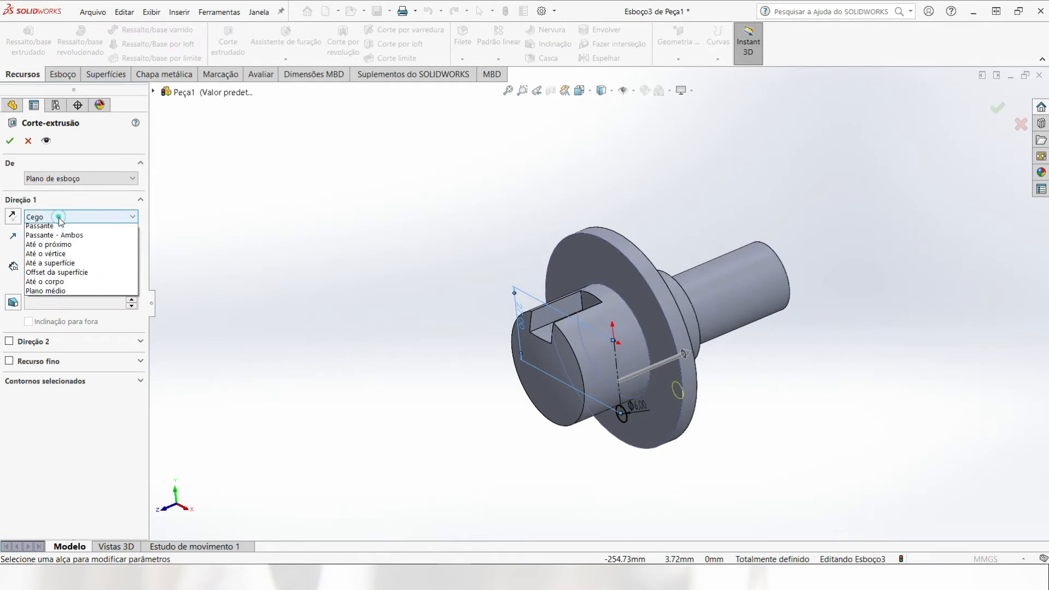
click(49, 255)
middle_drag(796, 409, 738, 368)
click(10, 141)
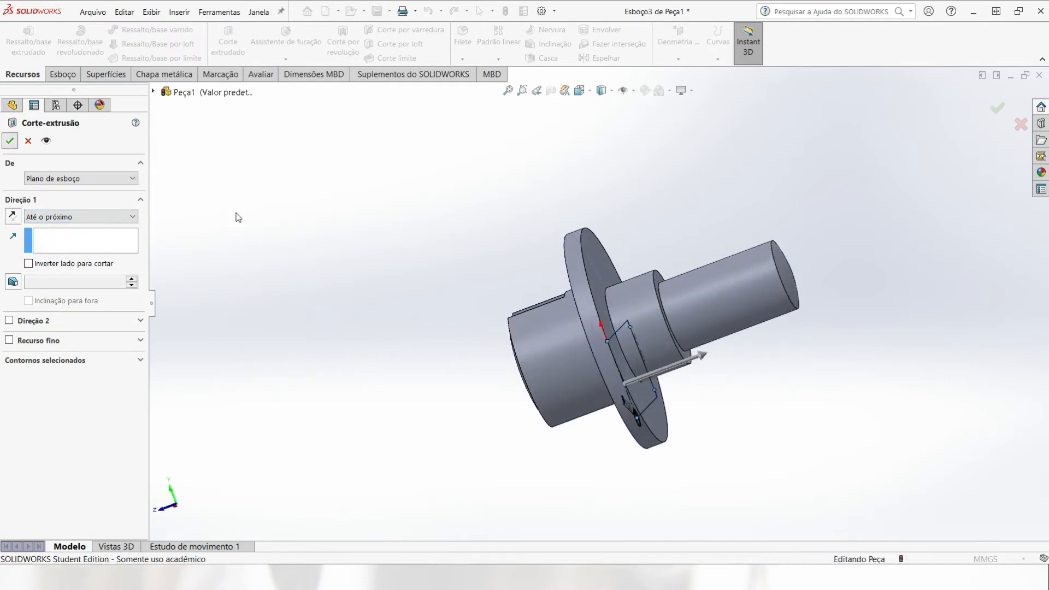
Step: Fillet the inner edge where the thin rear shaft meets the larger cylinder step with a 3 mm radius
middle_drag(293, 231, 498, 294)
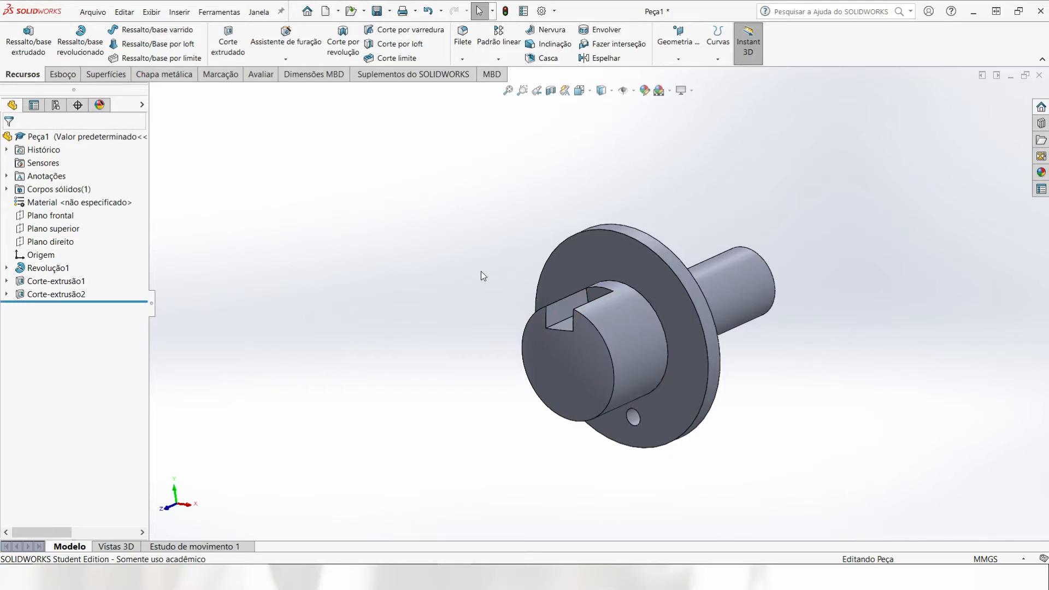
click(462, 37)
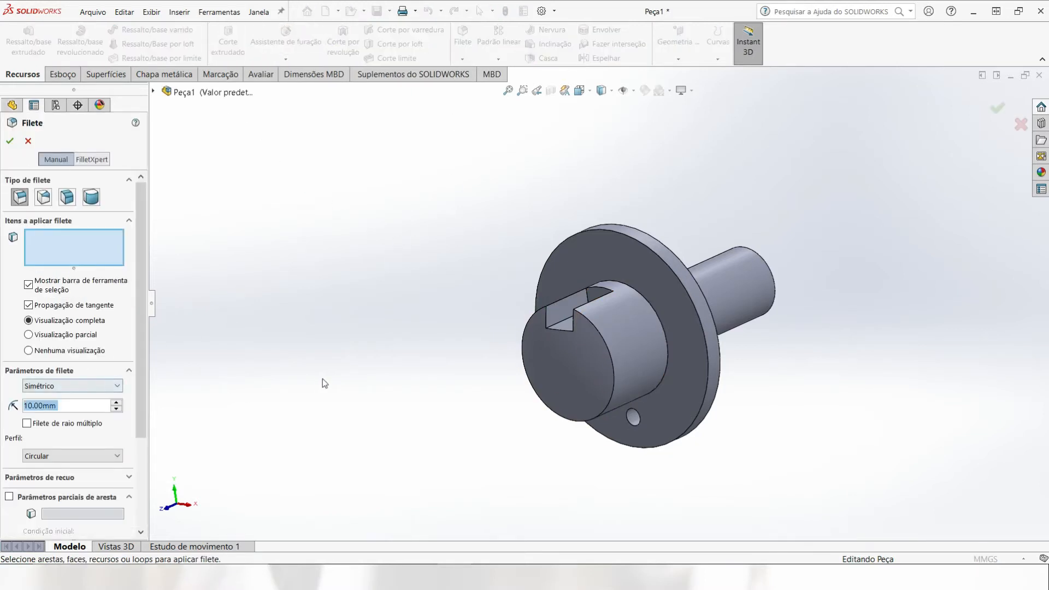
text(3)
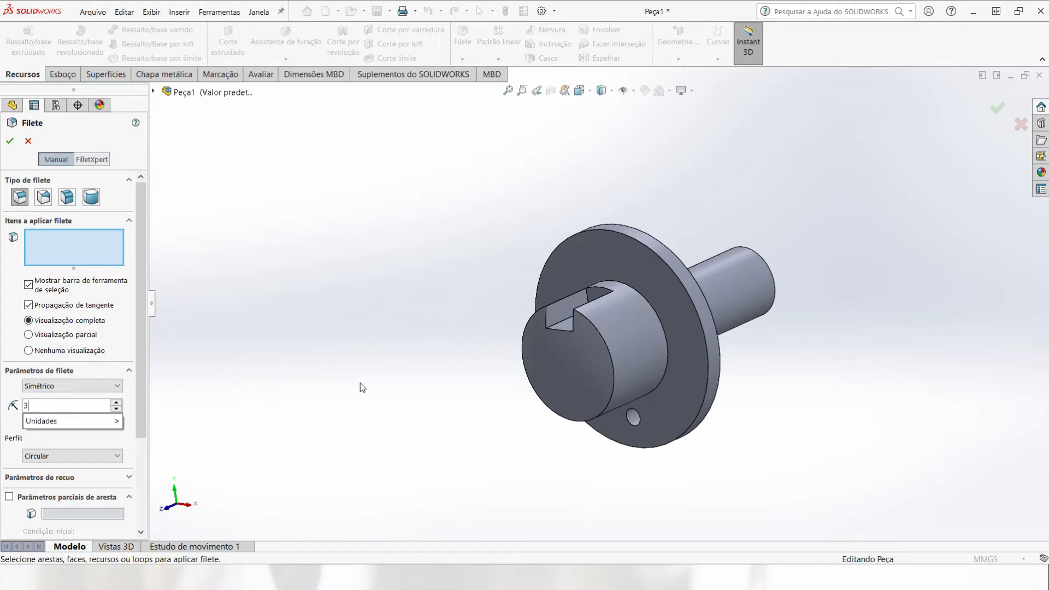
key(Return)
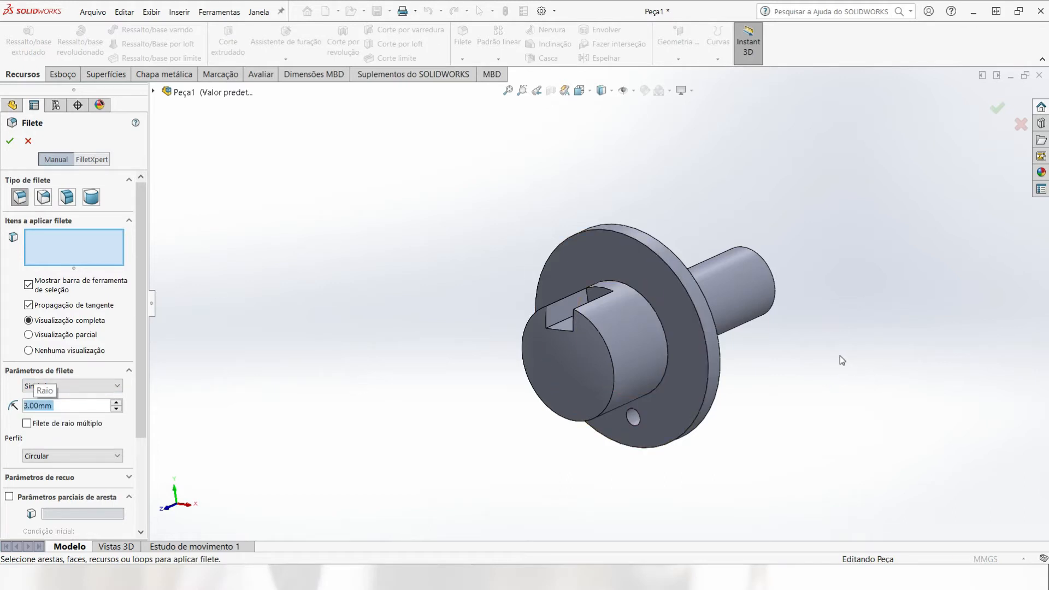
middle_drag(840, 355, 756, 393)
scroll(661, 288, down, 3)
scroll(661, 290, down, 2)
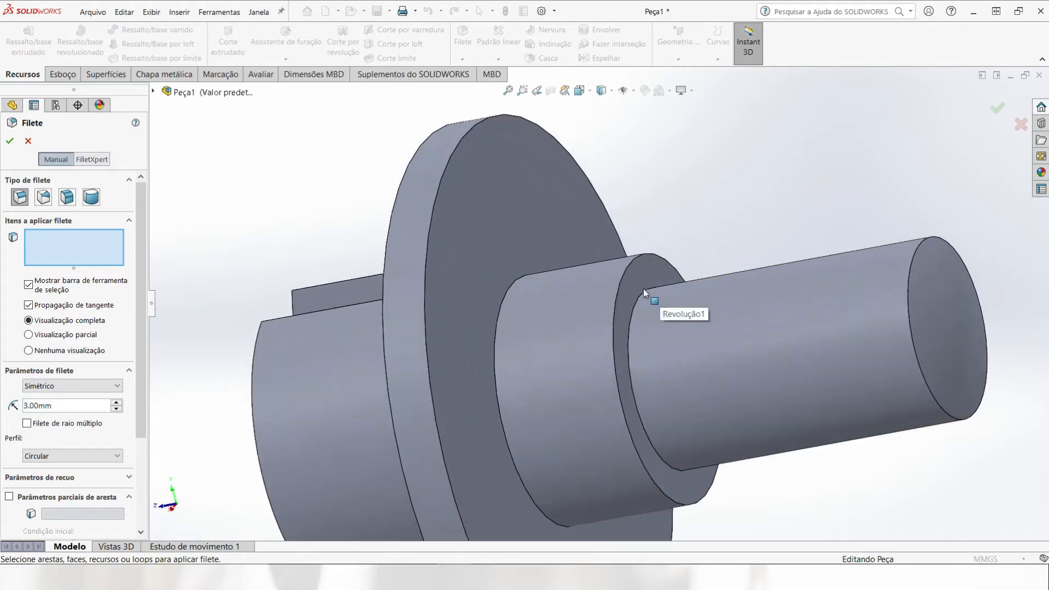
click(637, 297)
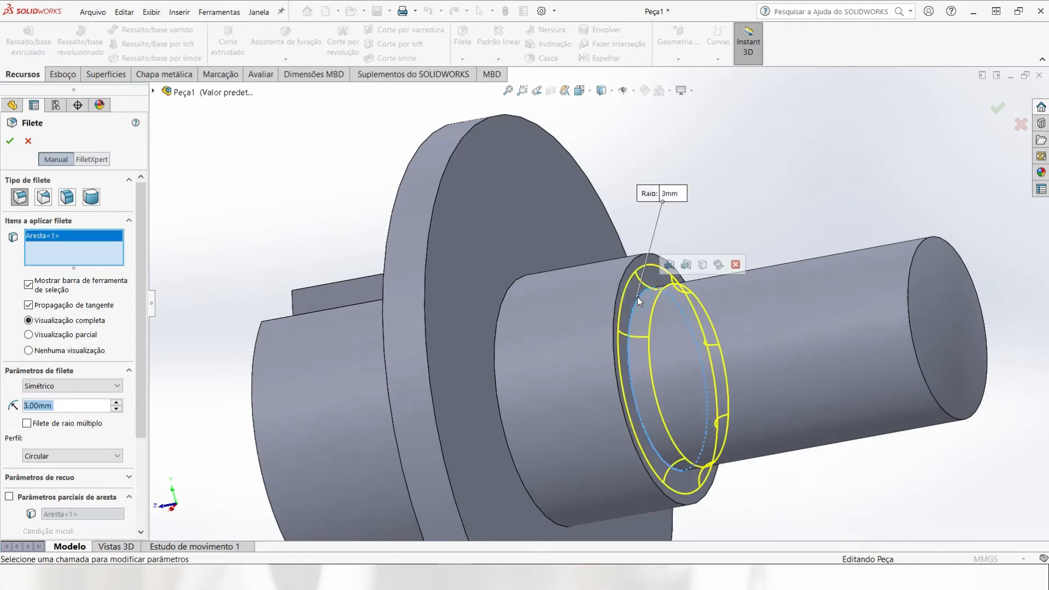
middle_drag(499, 162, 436, 160)
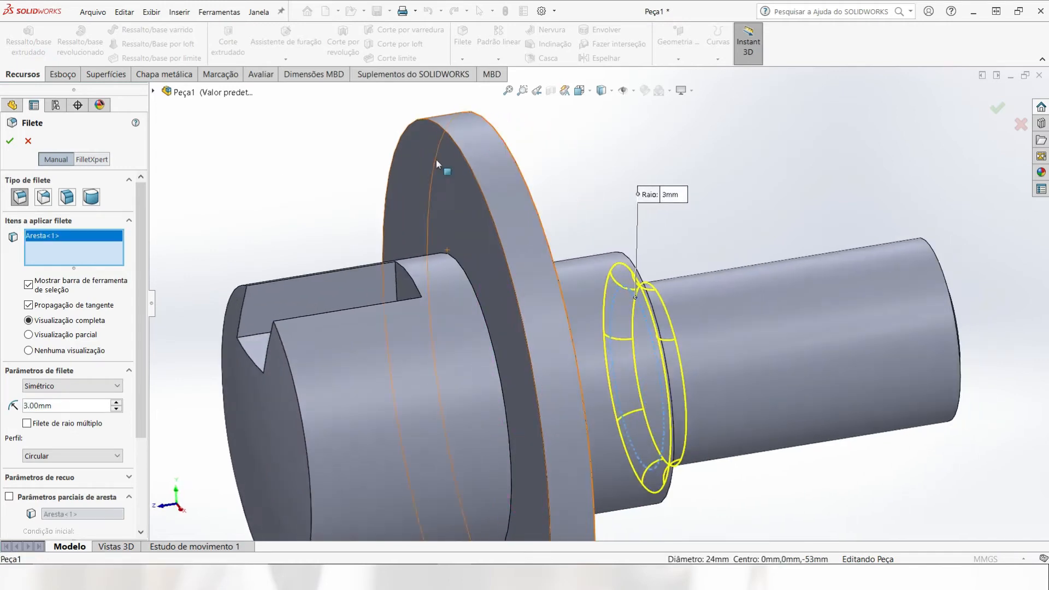
click(11, 142)
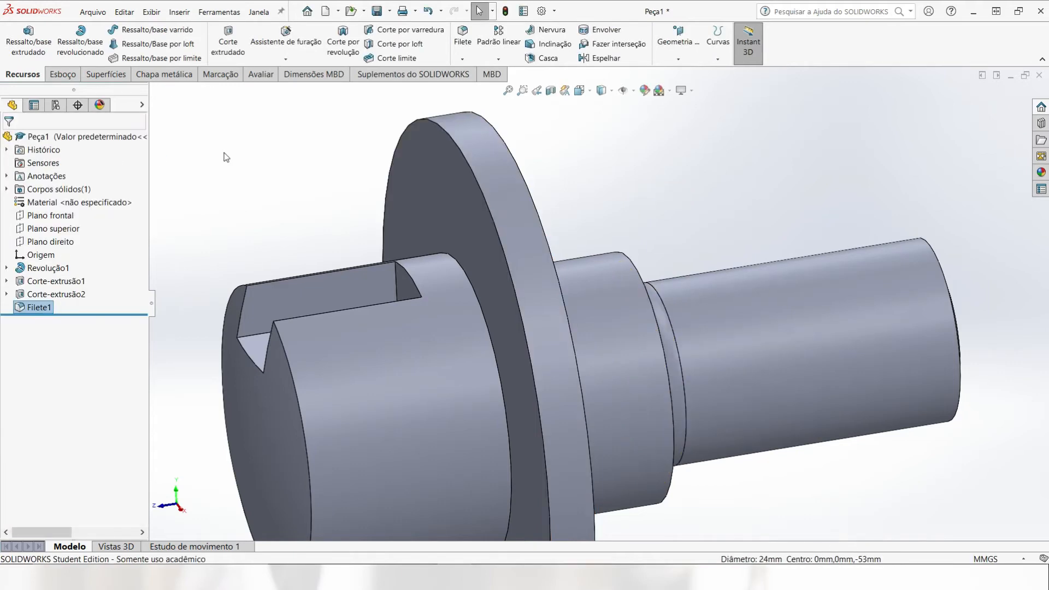
Step: Fillet the flange's outer circular edge on the keyway side with a 2 mm radius
click(462, 39)
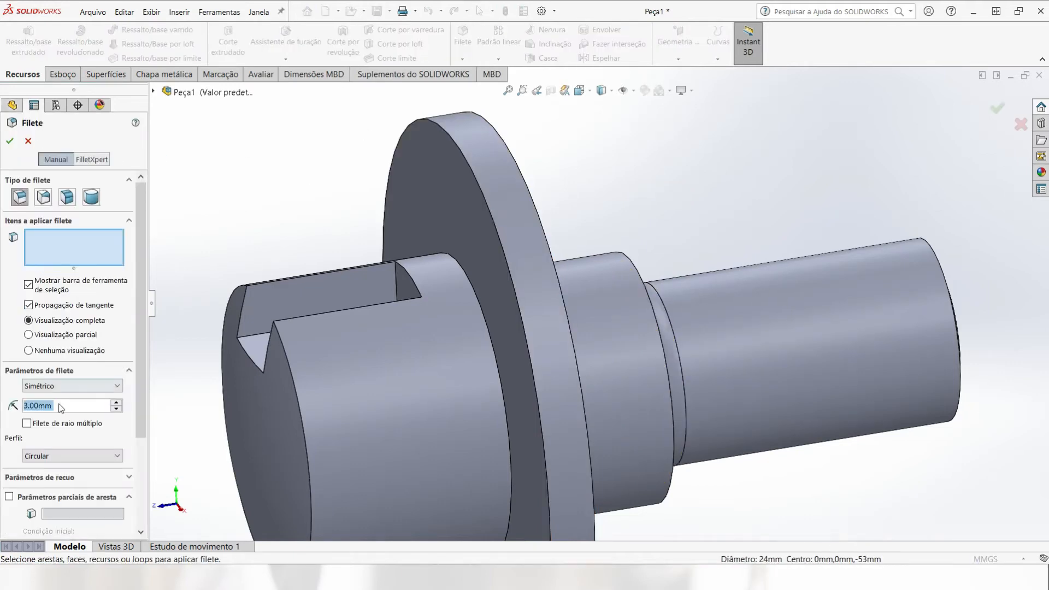
click(428, 120)
middle_drag(382, 143, 362, 135)
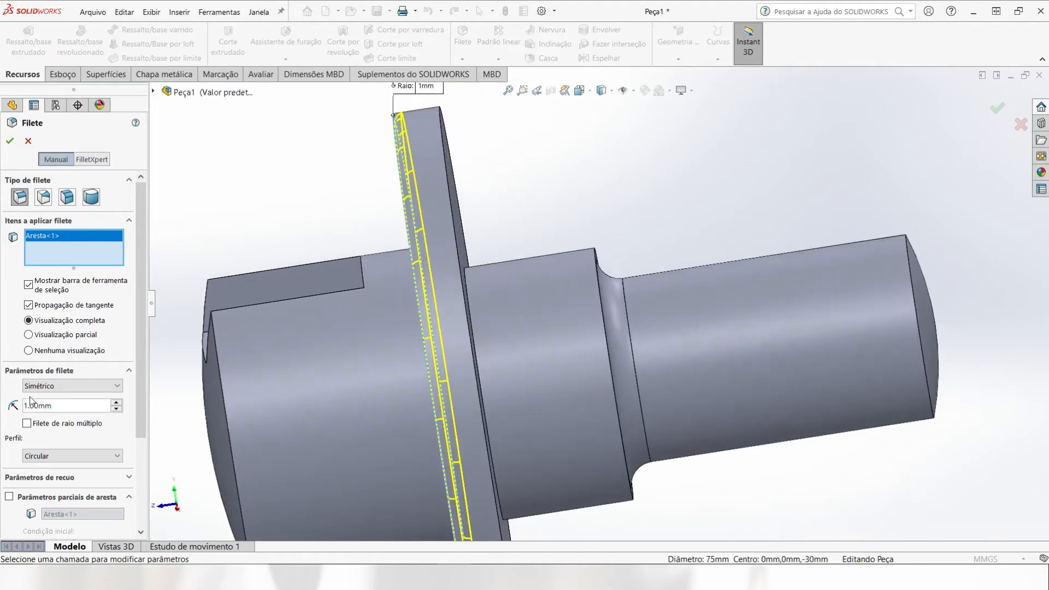
text(2)
key(Return)
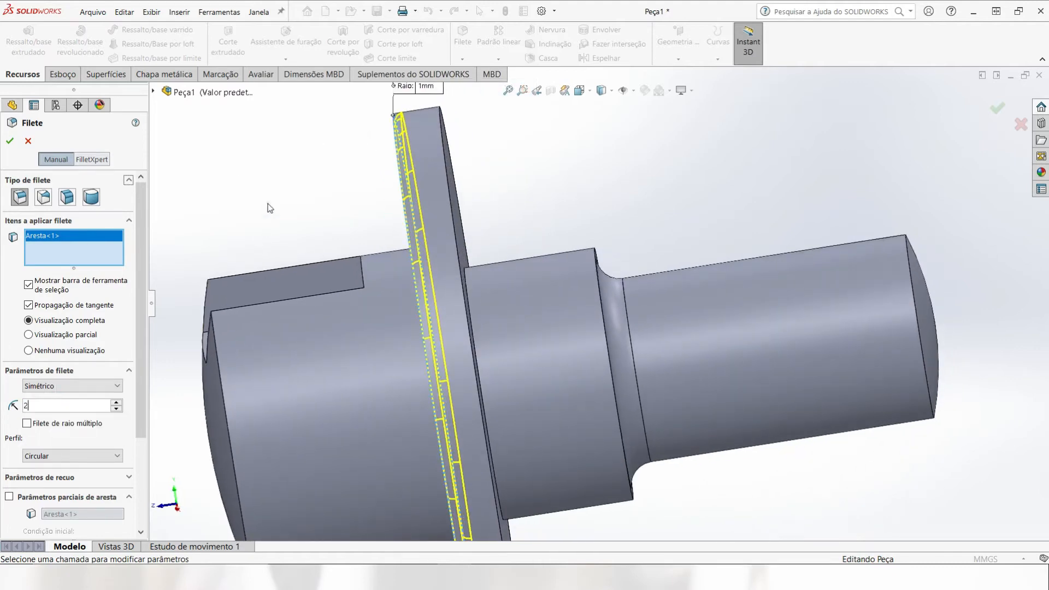
click(6, 143)
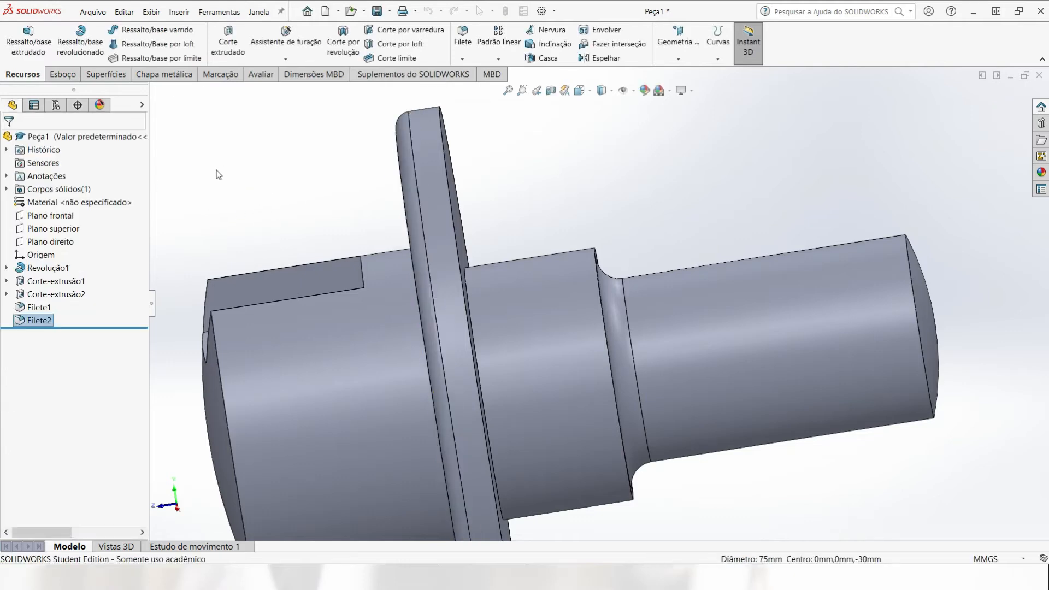
click(224, 166)
Step: Add a new part configuration named "Rosca representada"
middle_drag(328, 194, 591, 254)
scroll(422, 225, up, 4)
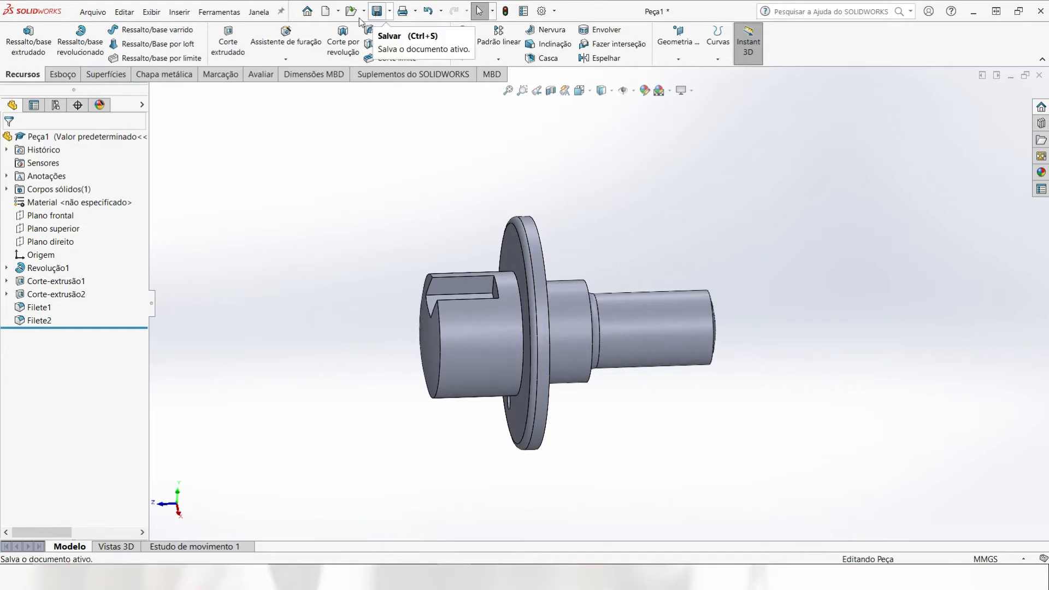
click(57, 105)
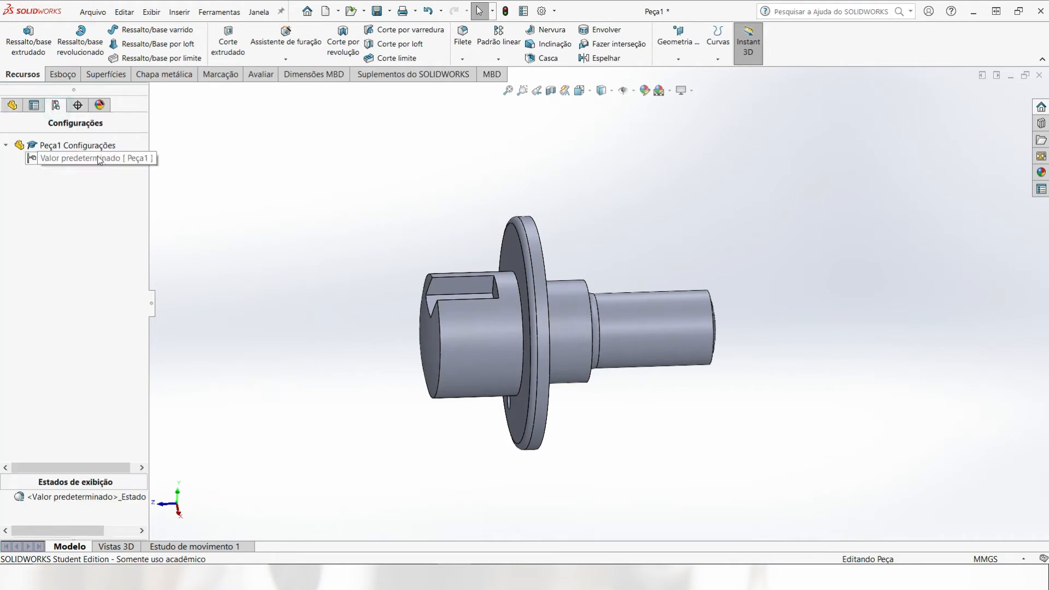
right_click(42, 147)
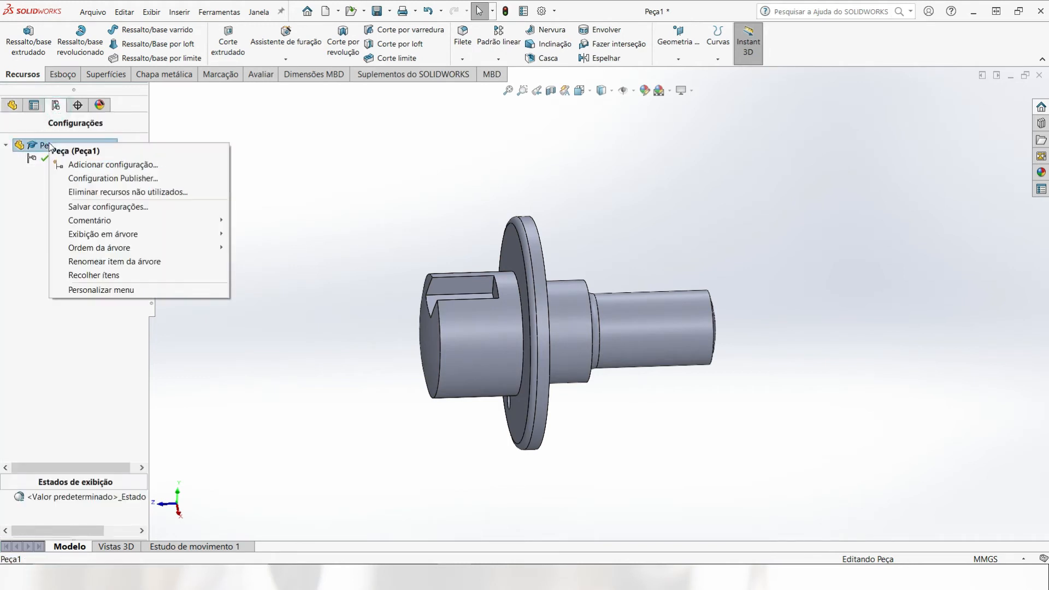
click(90, 163)
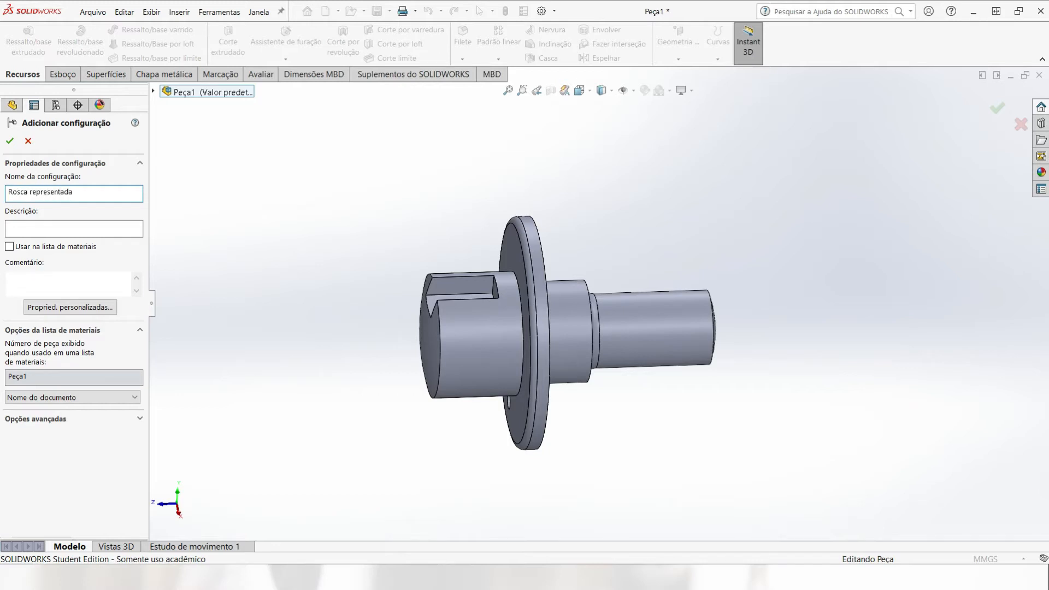
key(Return)
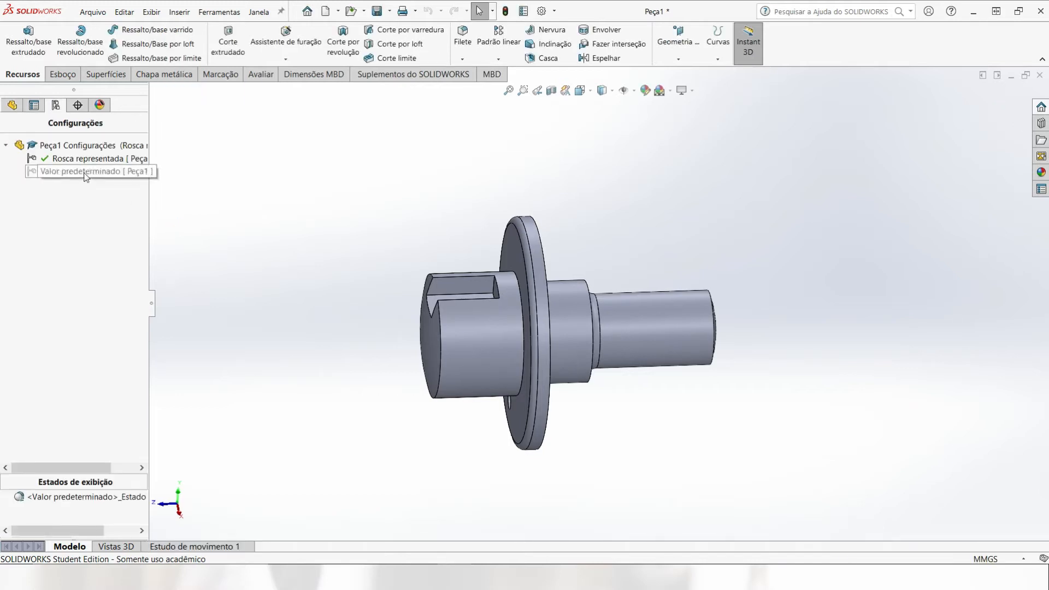
Step: Rename the default configuration as "Rosca Real" and activate the "Rosca representada" configuration
double_click(84, 172)
right_click(86, 173)
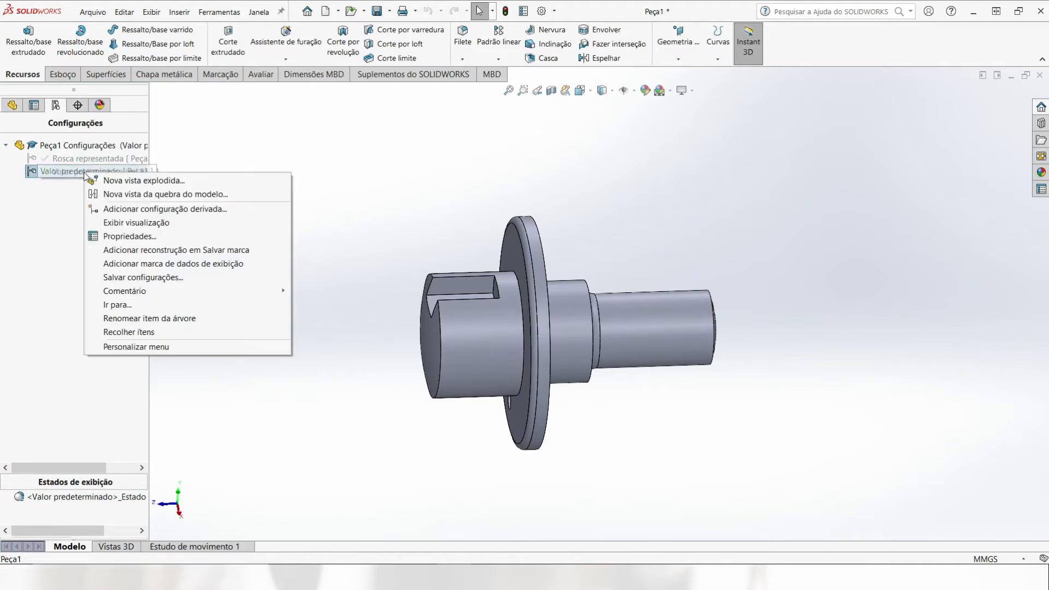
click(137, 318)
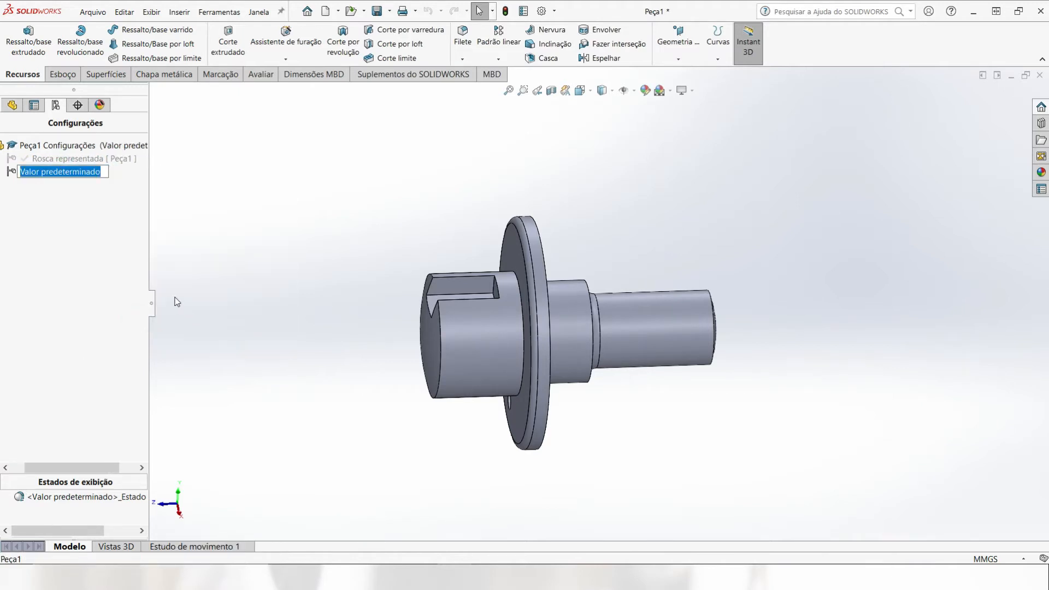
text(Rosca Real)
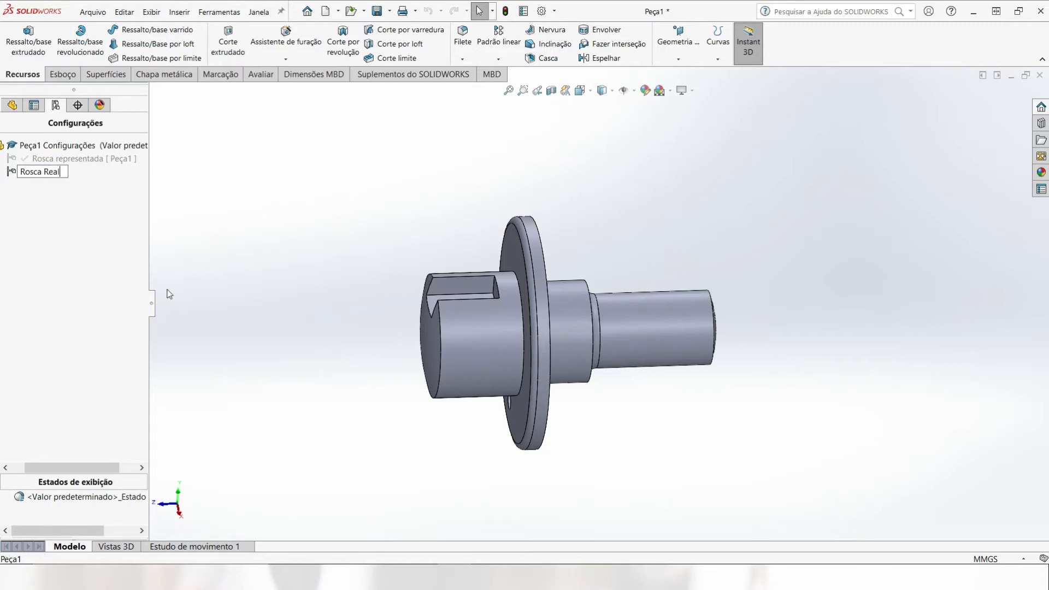
key(Return)
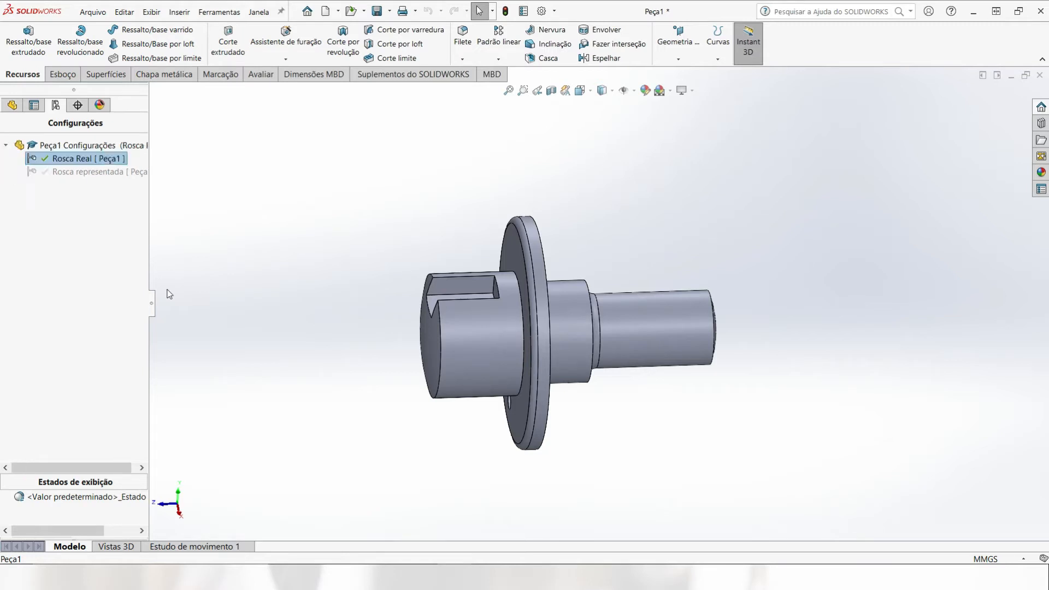
click(84, 178)
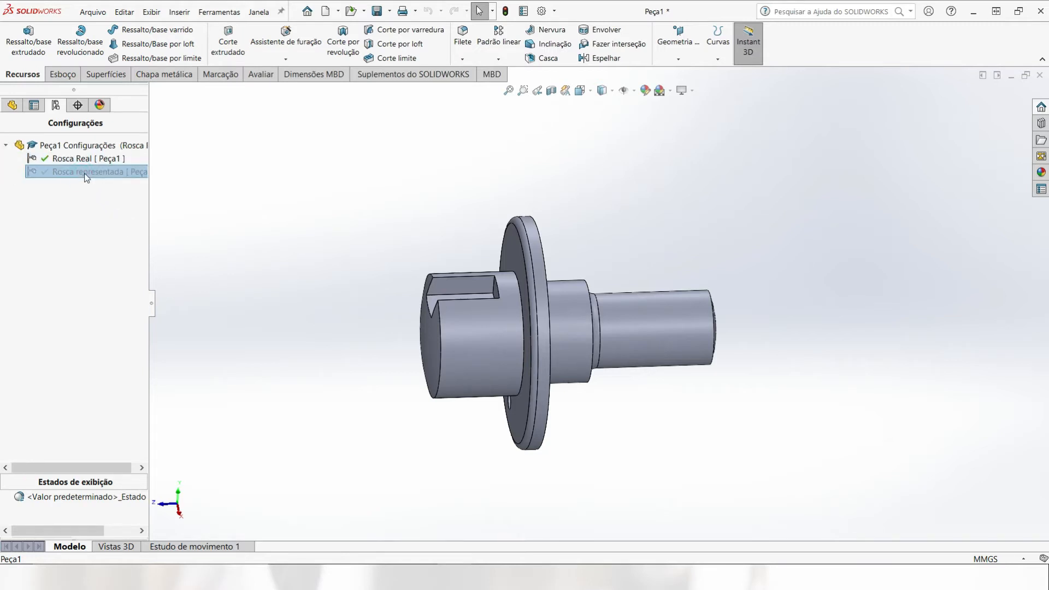
double_click(83, 174)
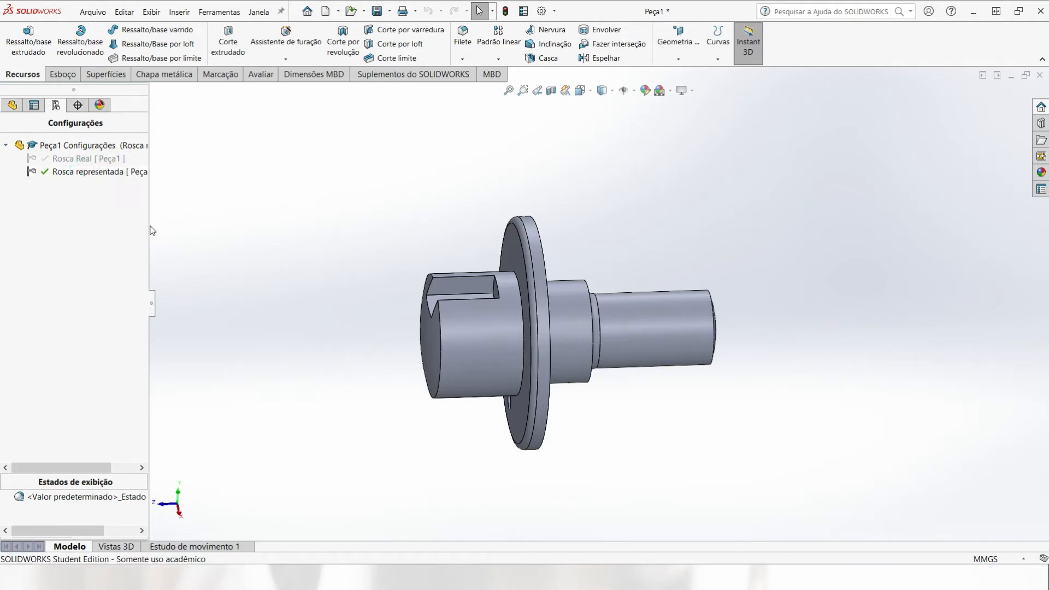
Step: Start a cosmetic thread on the circular edge of the thin rear shaft's free end with a 21 mm minor diameter
middle_drag(762, 341, 674, 306)
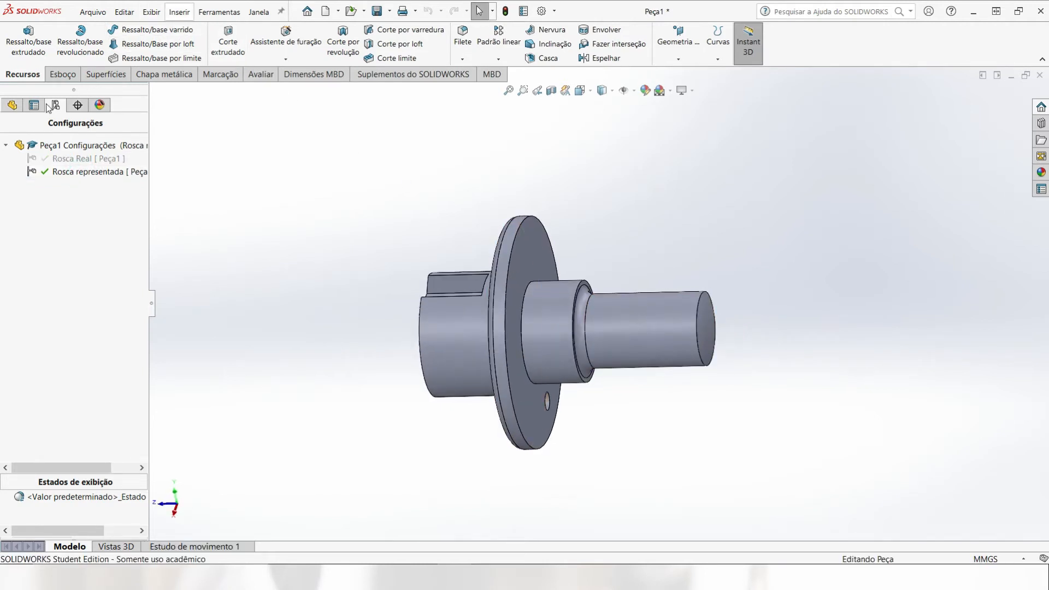
click(21, 106)
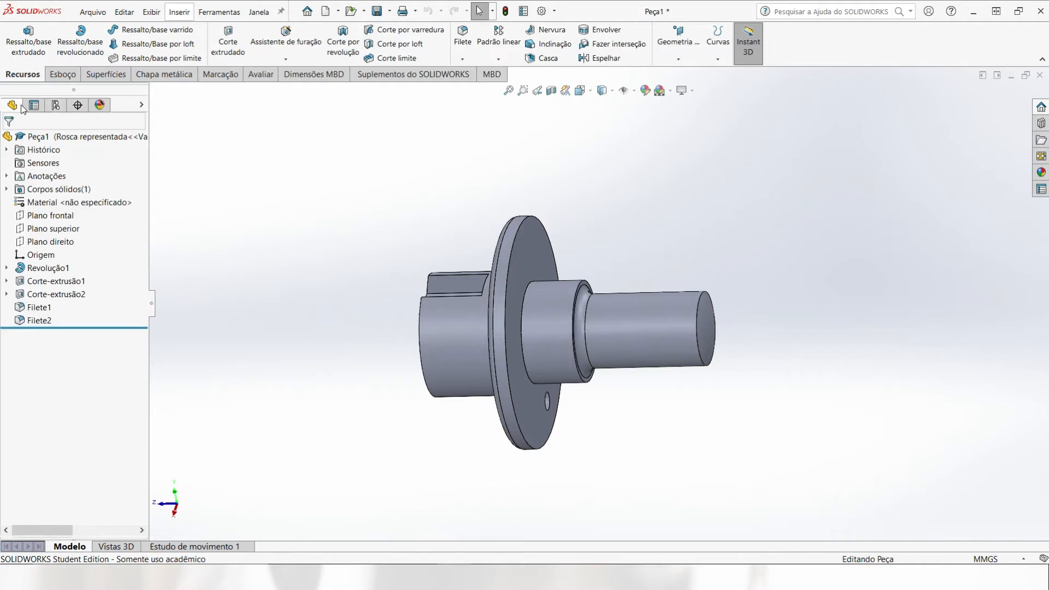
click(179, 13)
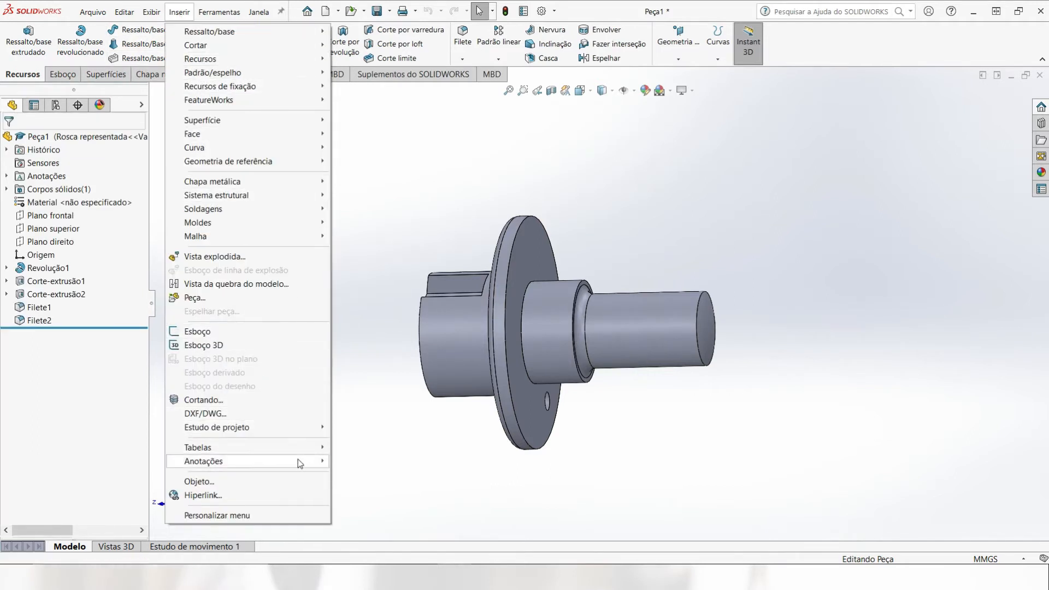
mouse_move(300, 463)
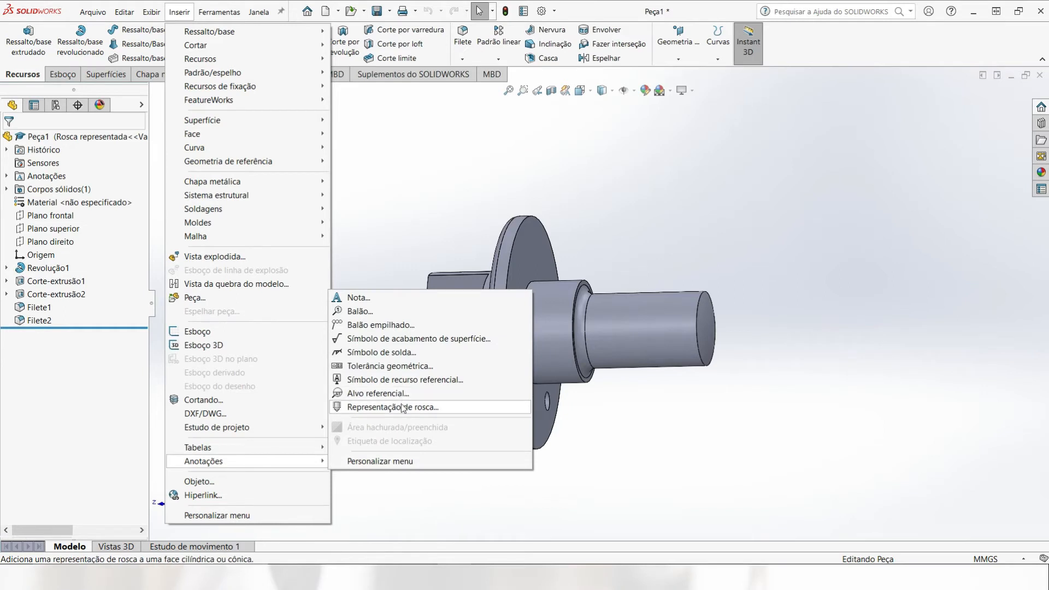
click(404, 407)
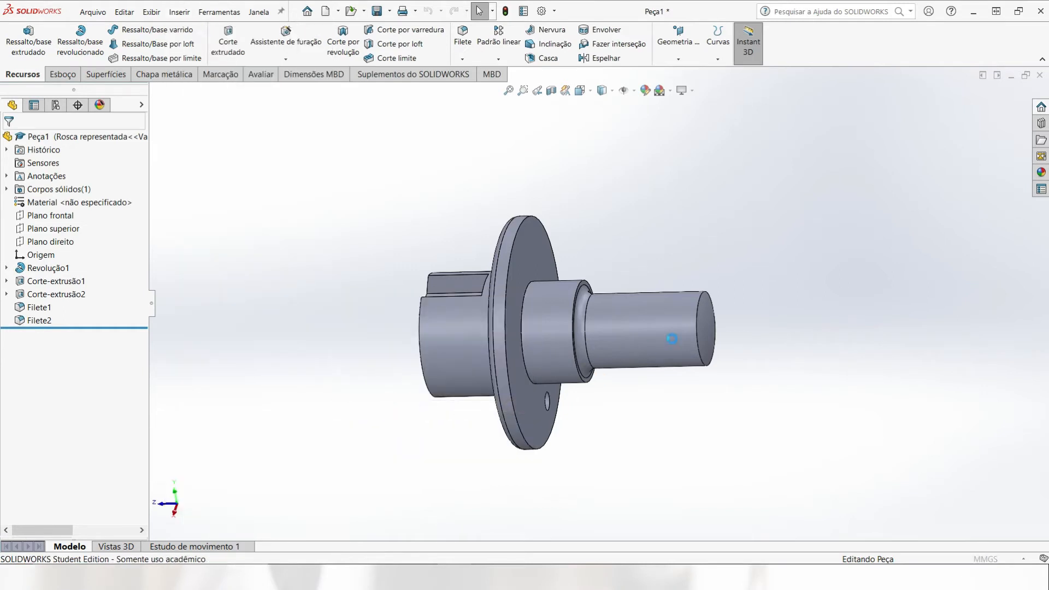
click(699, 299)
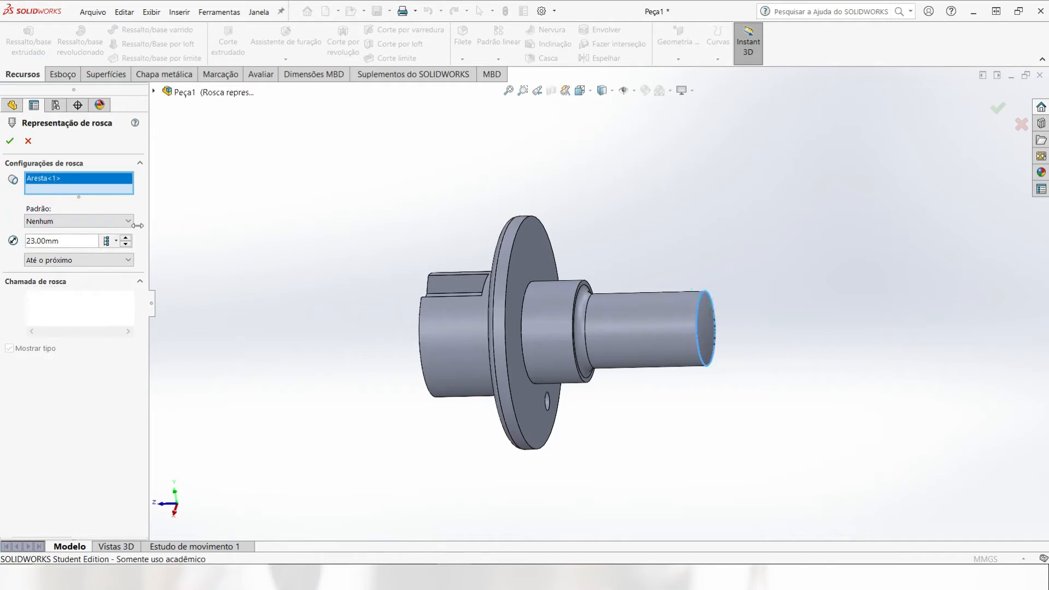
drag(65, 241, 17, 241)
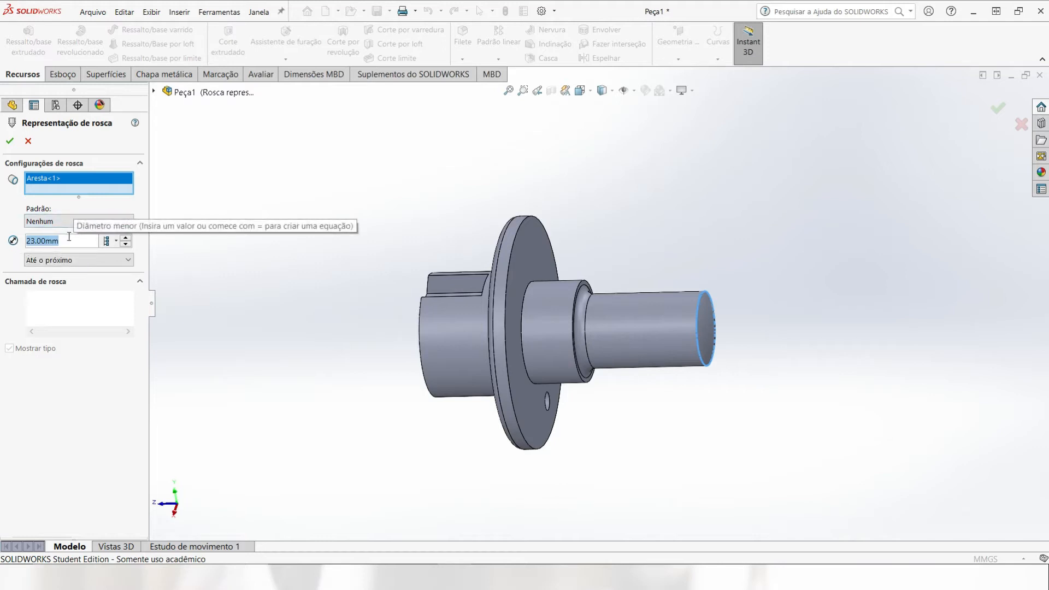
text(21)
key(Return)
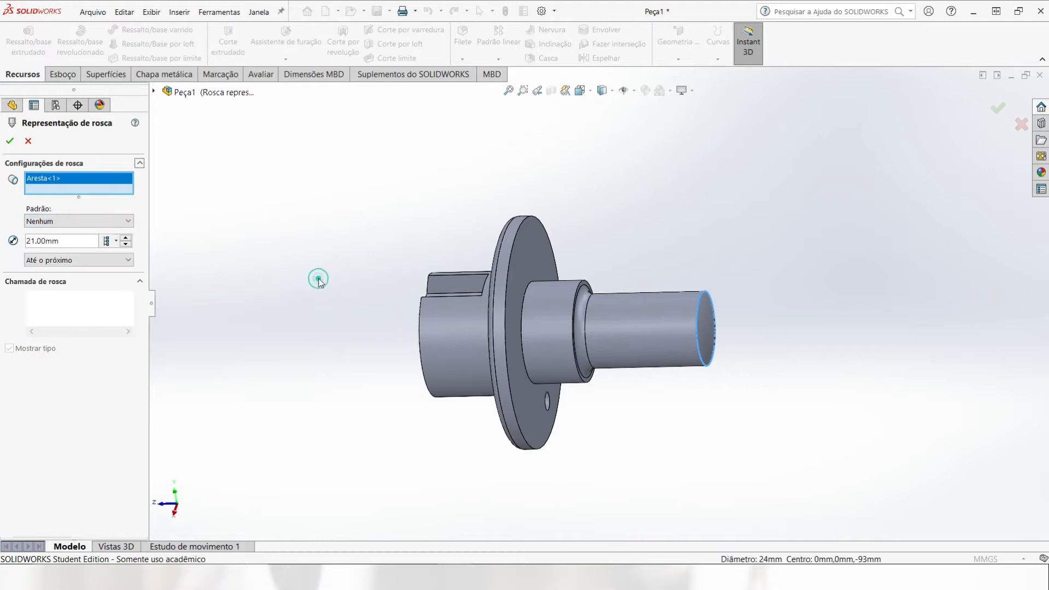
Step: Set the cosmetic thread's end condition to Cego (blind) with a 37 mm depth and accept it
click(89, 260)
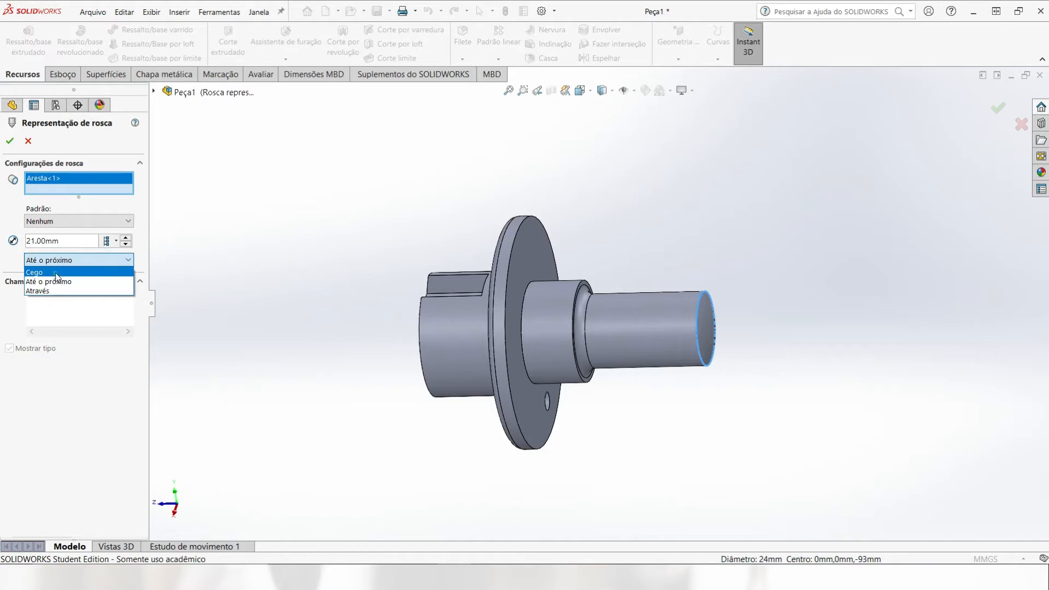
click(35, 272)
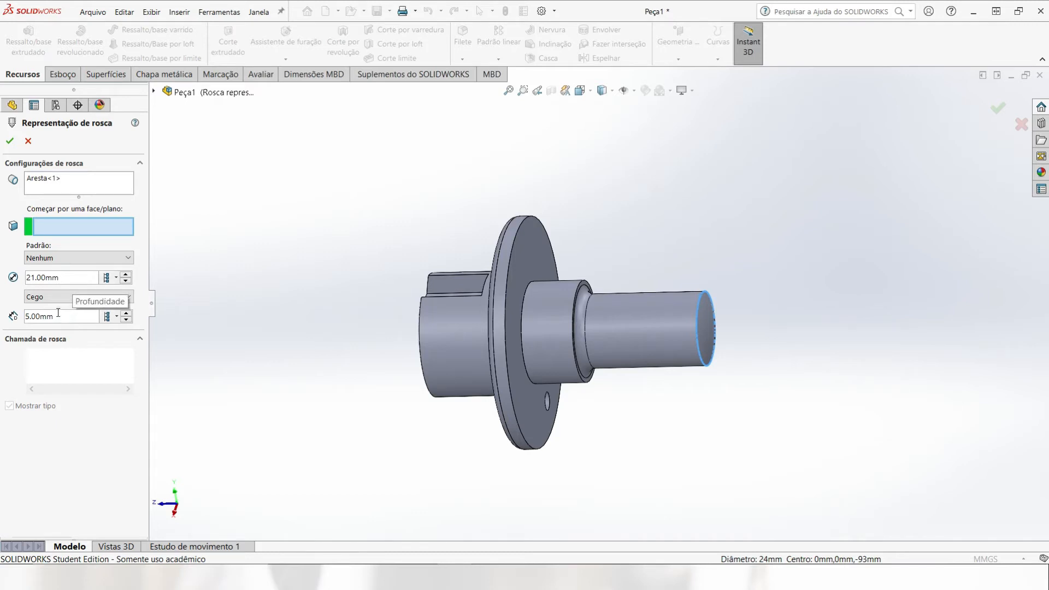
drag(70, 321, 8, 317)
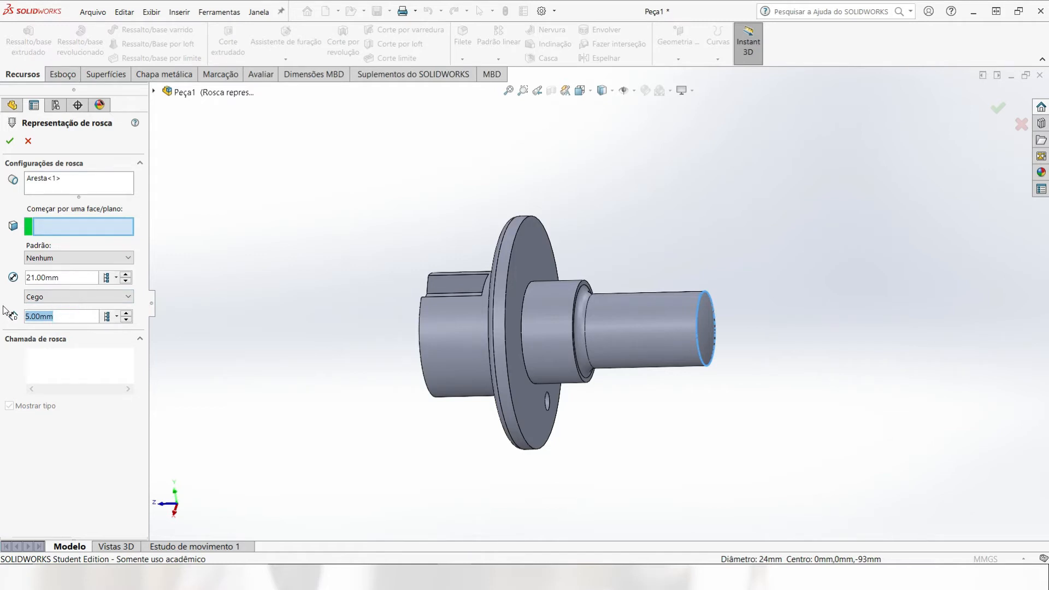
text(37)
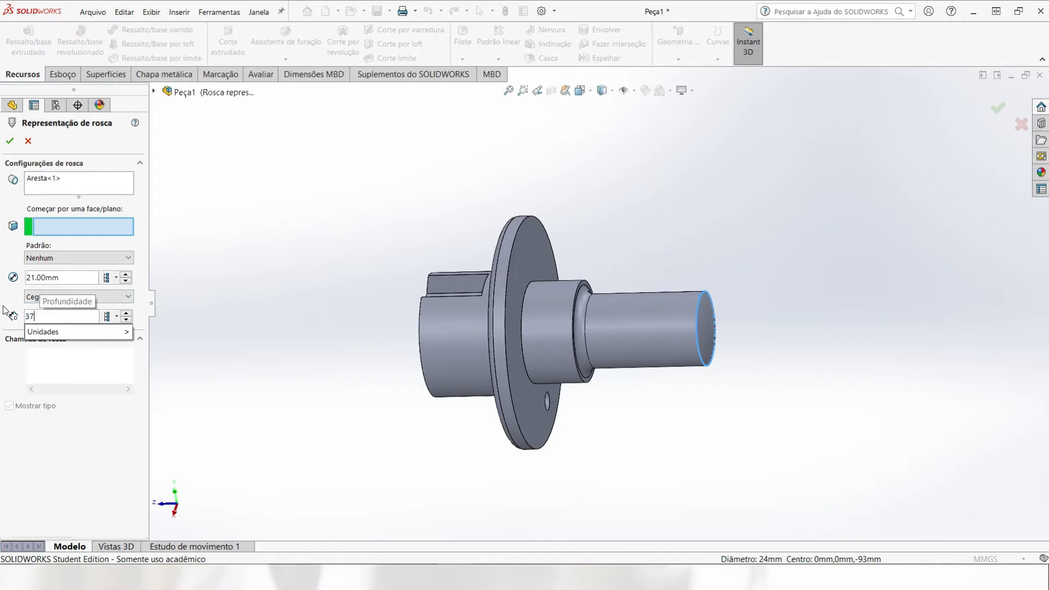
key(Return)
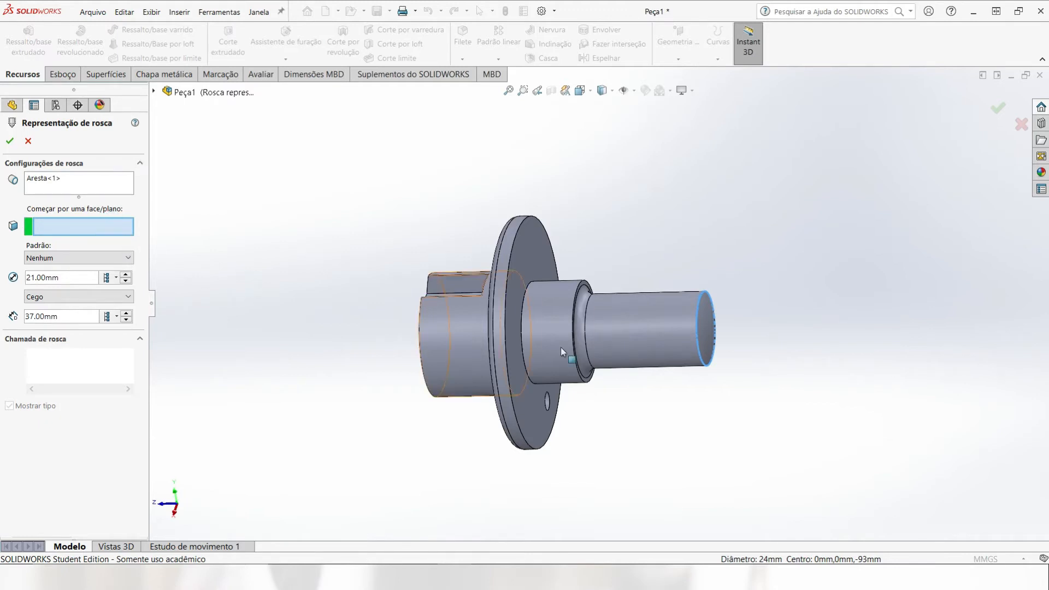
scroll(703, 327, down, 2)
scroll(701, 315, down, 2)
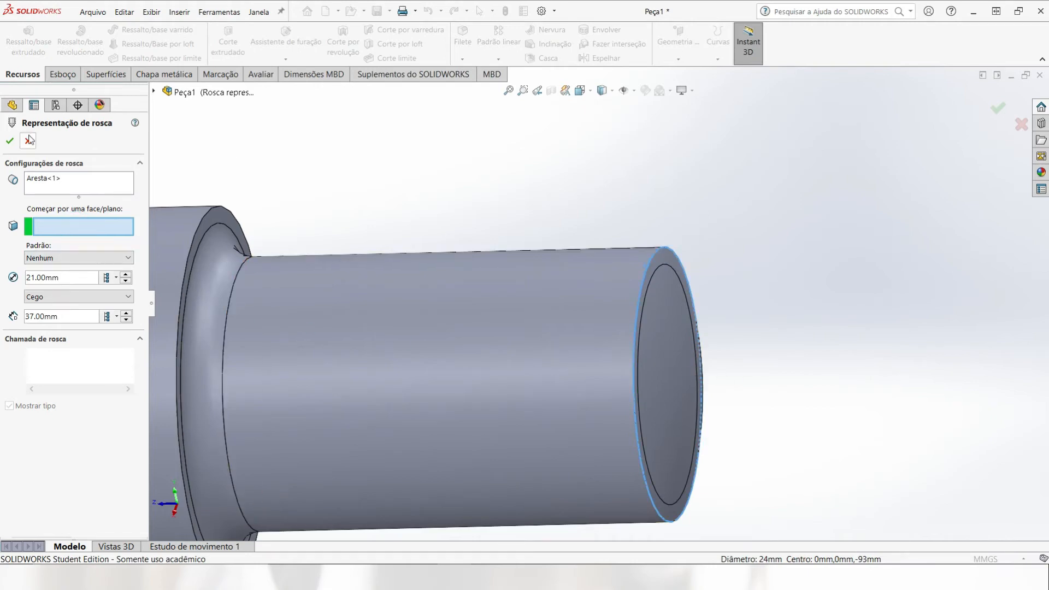
click(9, 141)
scroll(621, 223, up, 3)
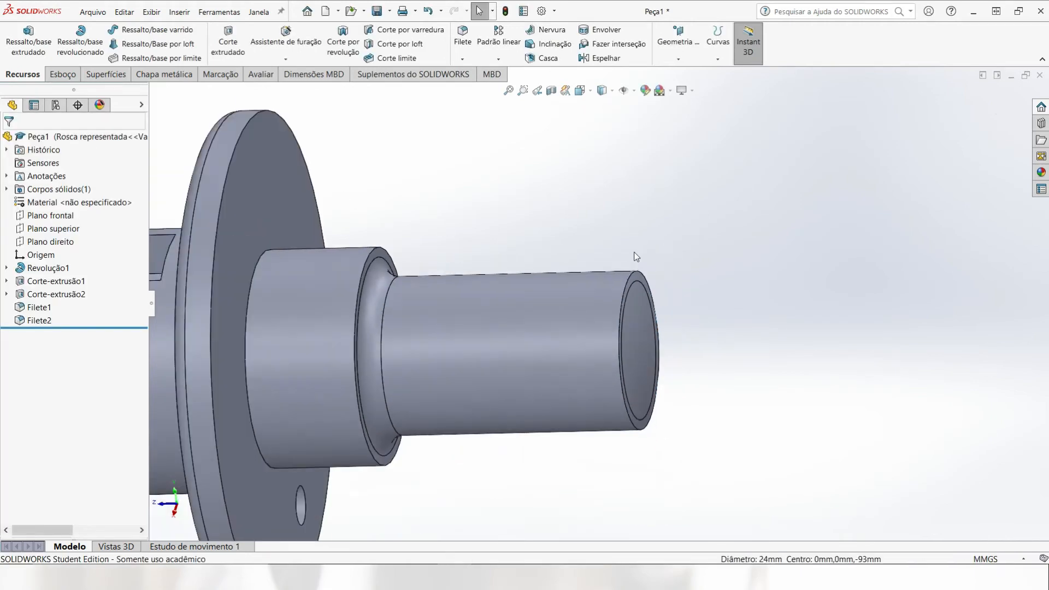
Step: Activate the "Rosca Real" configuration and return to the part's feature tree
mouse_move(600, 272)
middle_down()
mouse_move(552, 293)
mouse_move(562, 297)
mouse_move(555, 241)
mouse_move(595, 260)
middle_up()
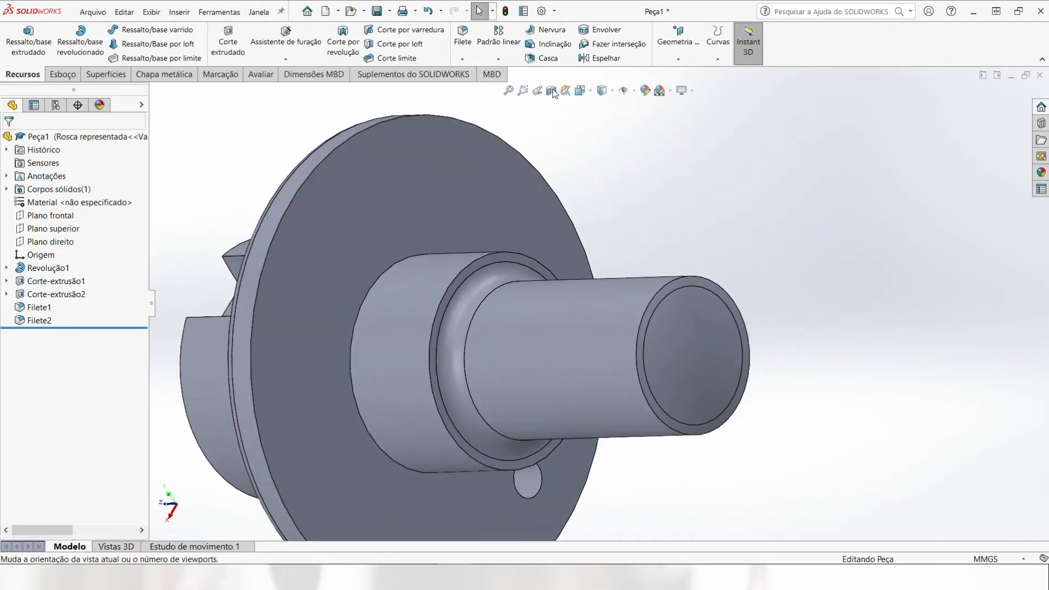
click(612, 93)
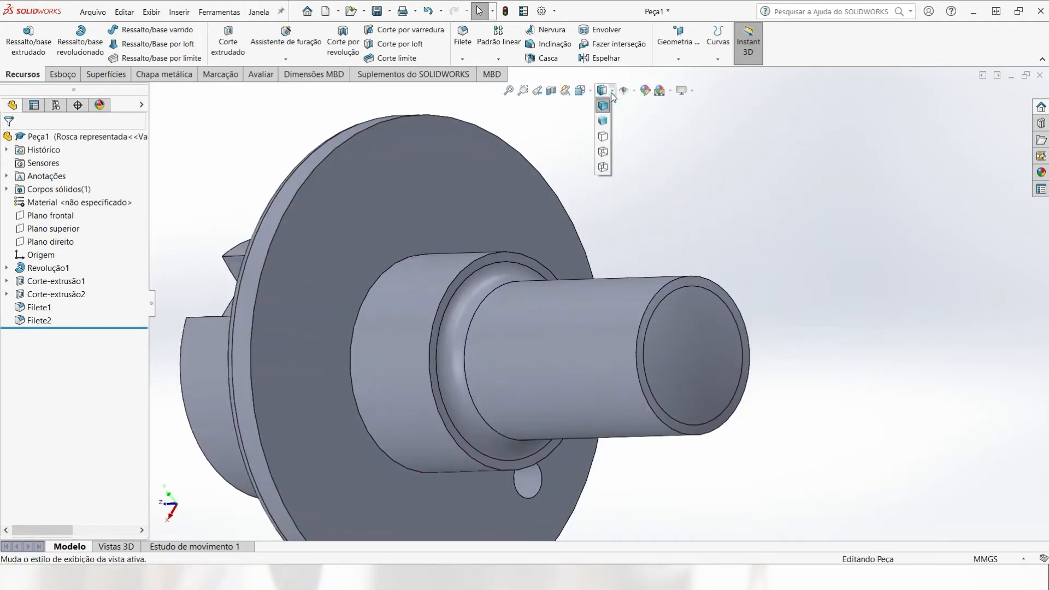
click(588, 90)
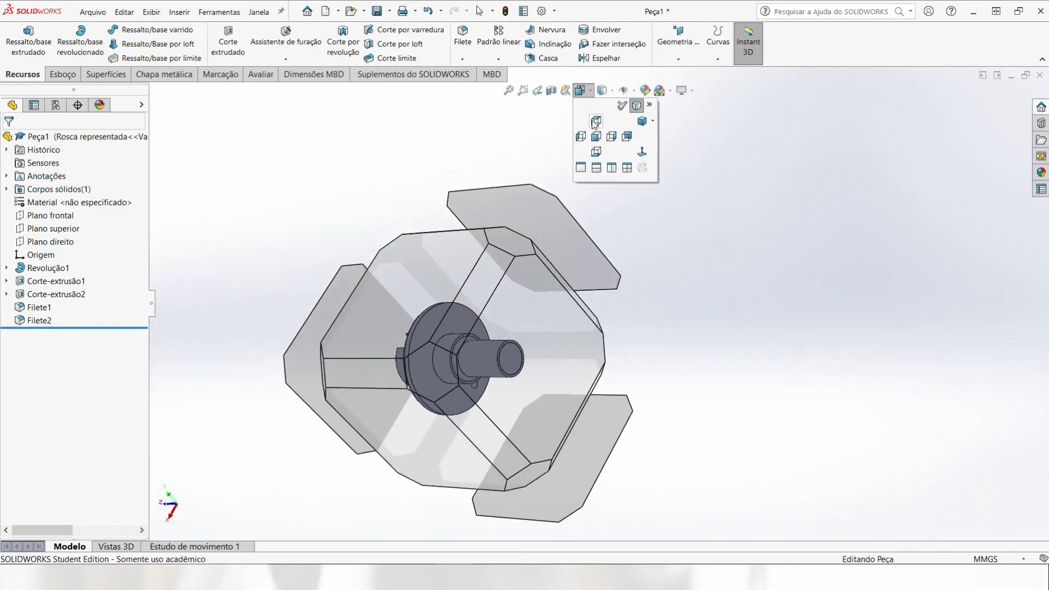
click(627, 136)
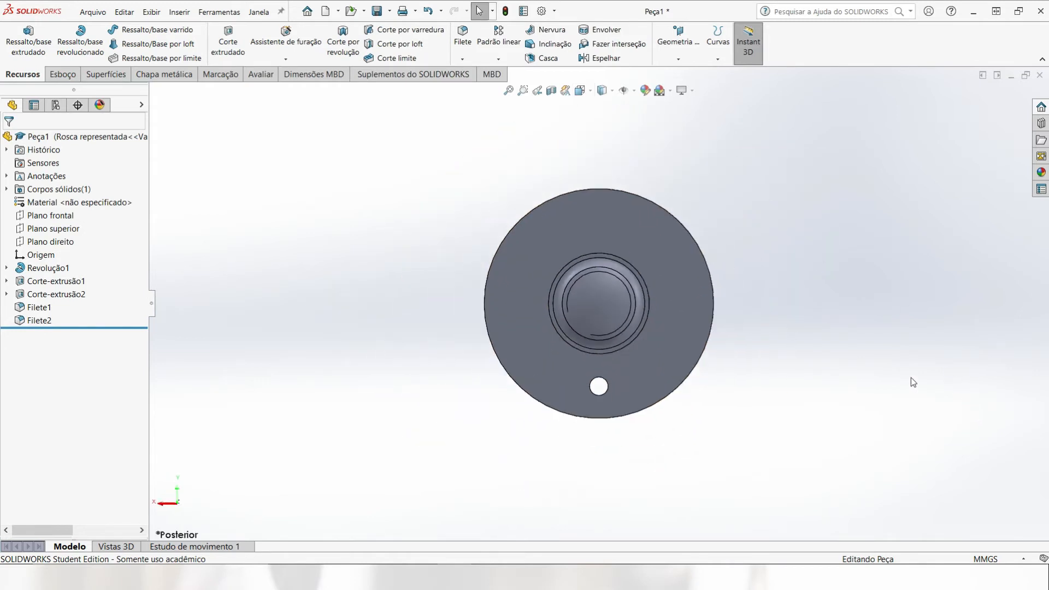
mouse_move(913, 382)
middle_down()
mouse_move(861, 339)
mouse_move(920, 391)
mouse_move(907, 383)
middle_up()
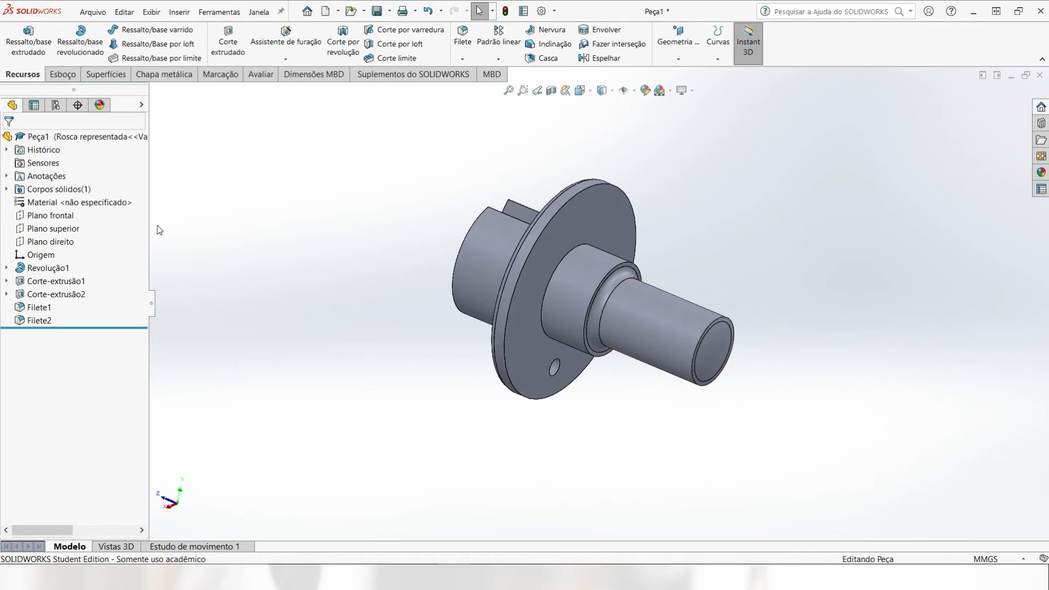
click(56, 105)
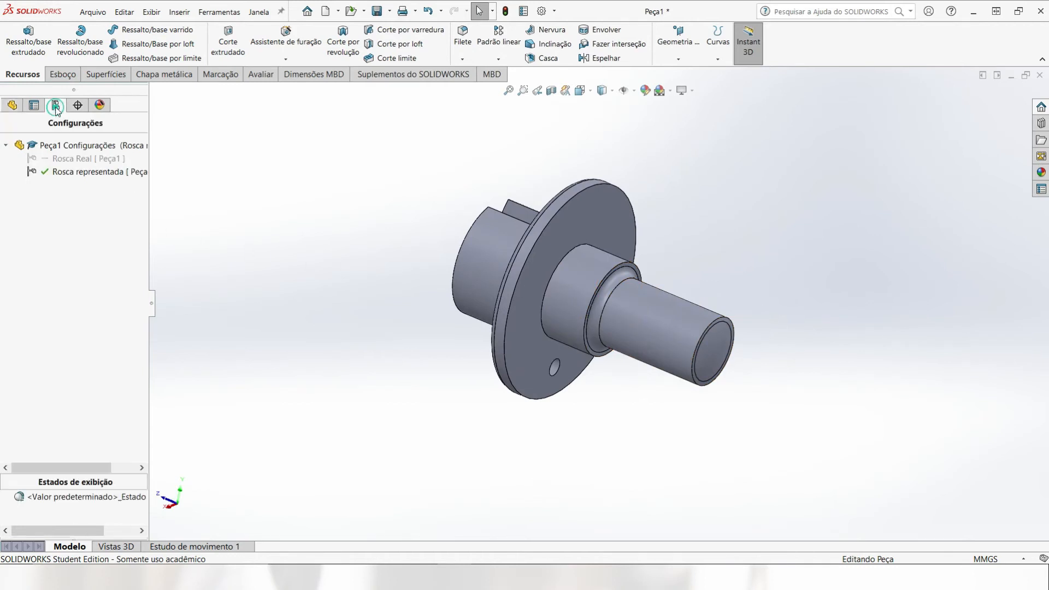
click(82, 159)
double_click(82, 159)
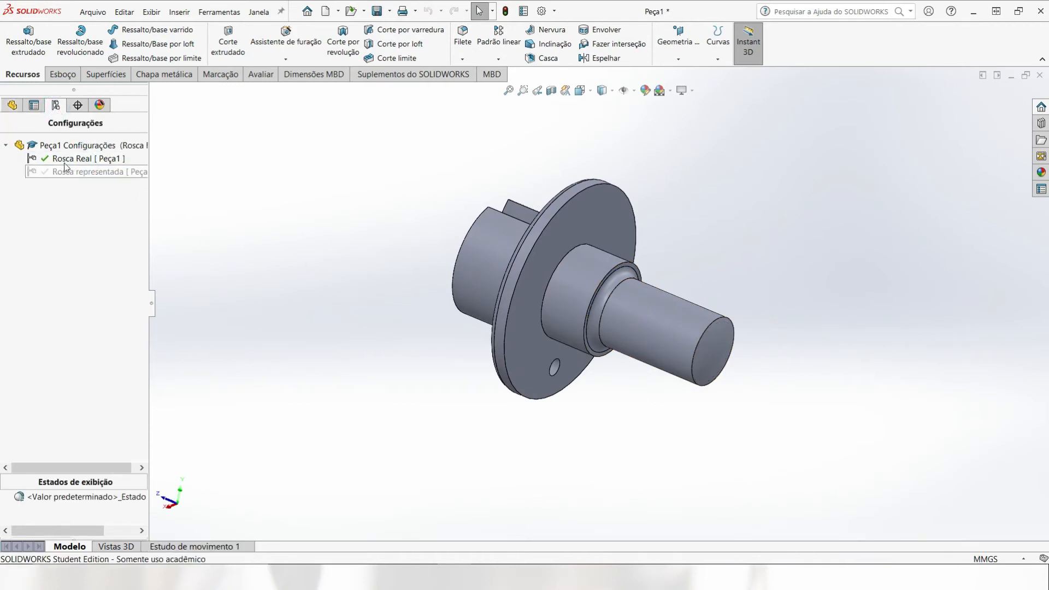
click(11, 106)
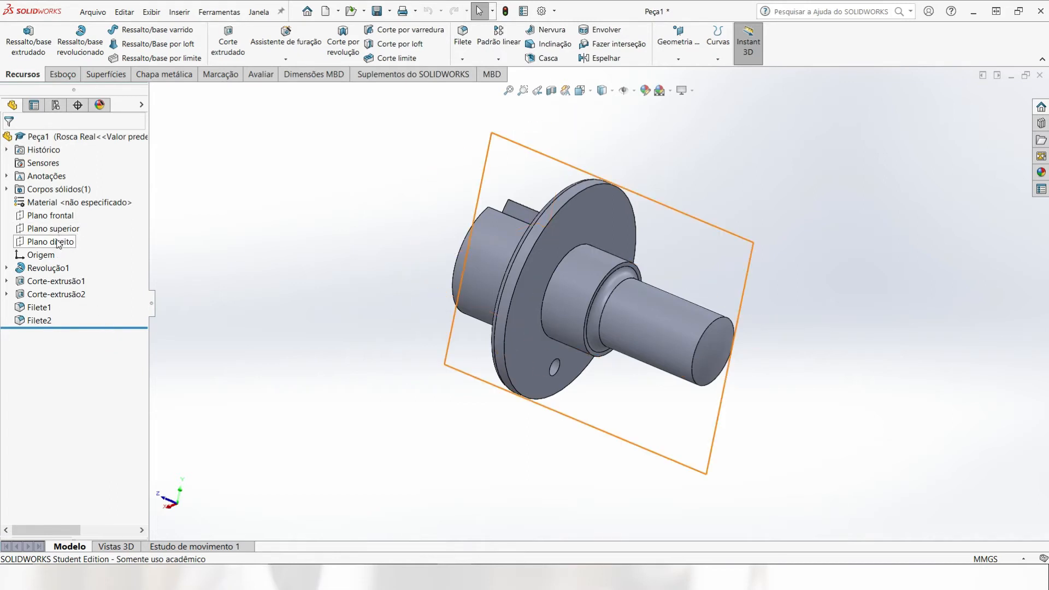
click(59, 243)
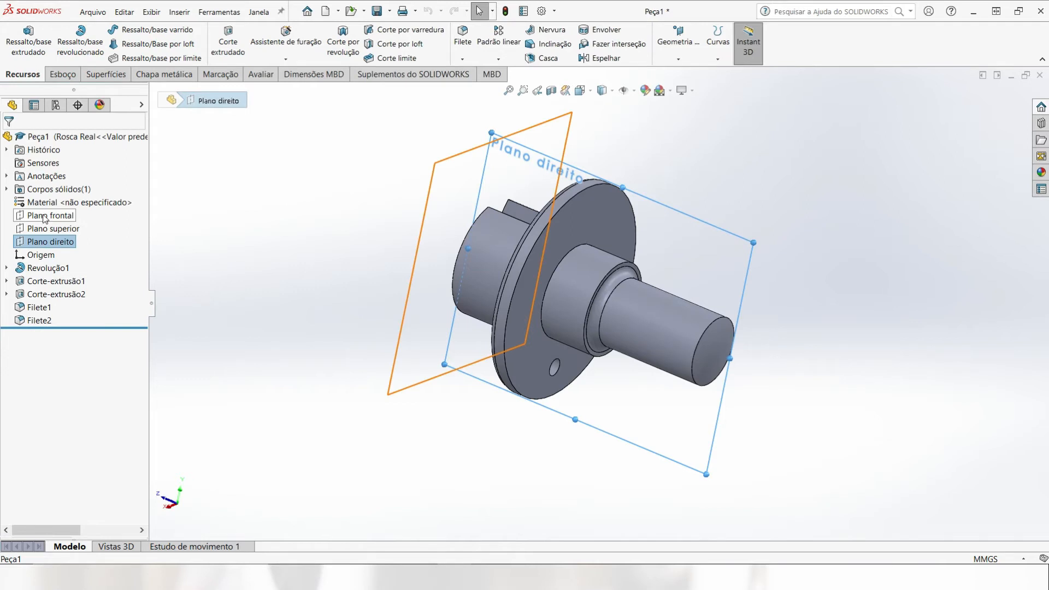
click(721, 165)
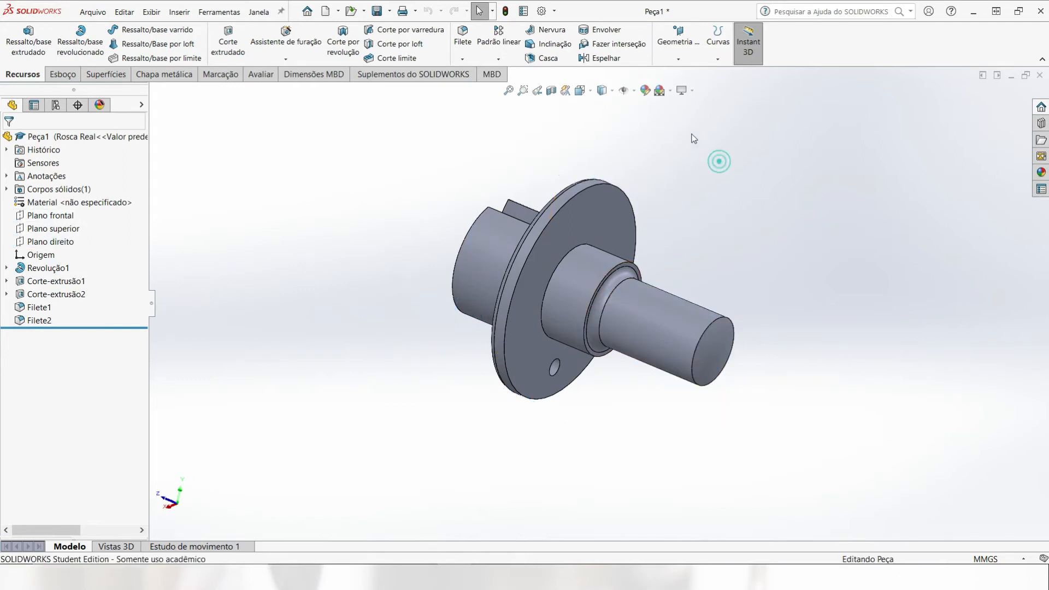
click(718, 57)
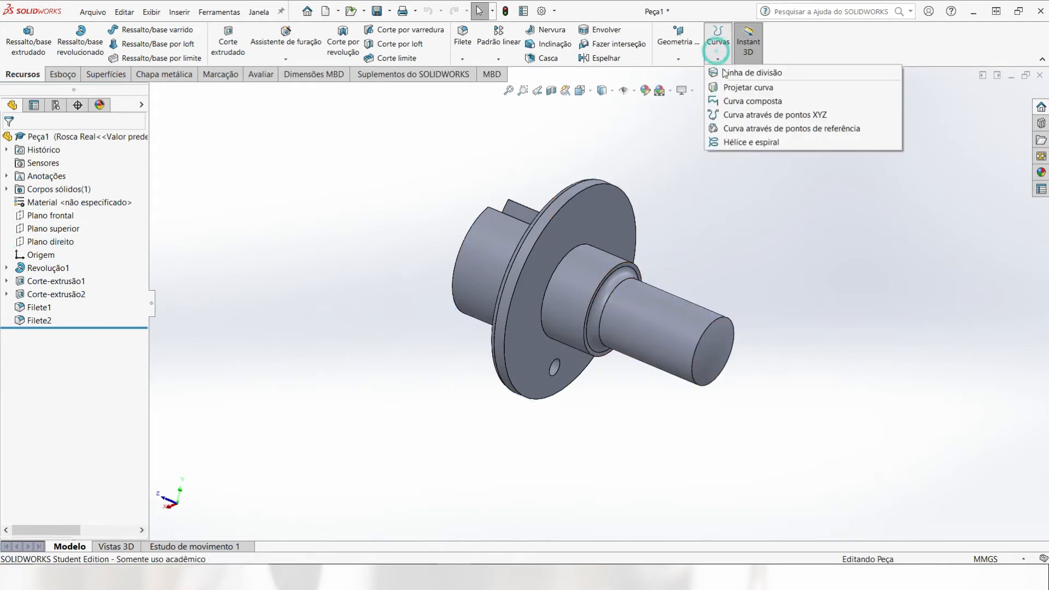
click(743, 143)
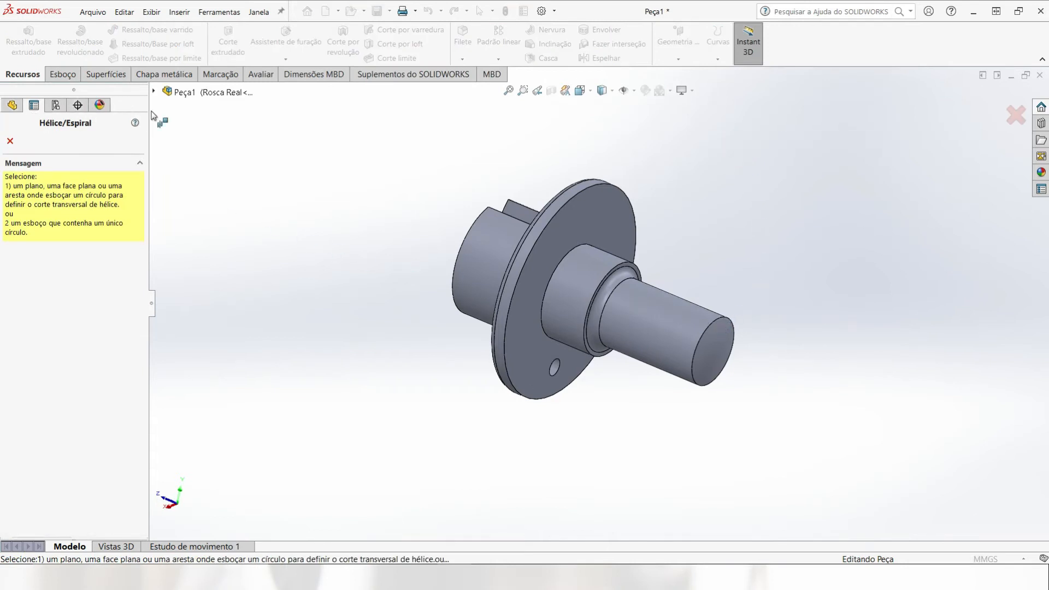
click(10, 141)
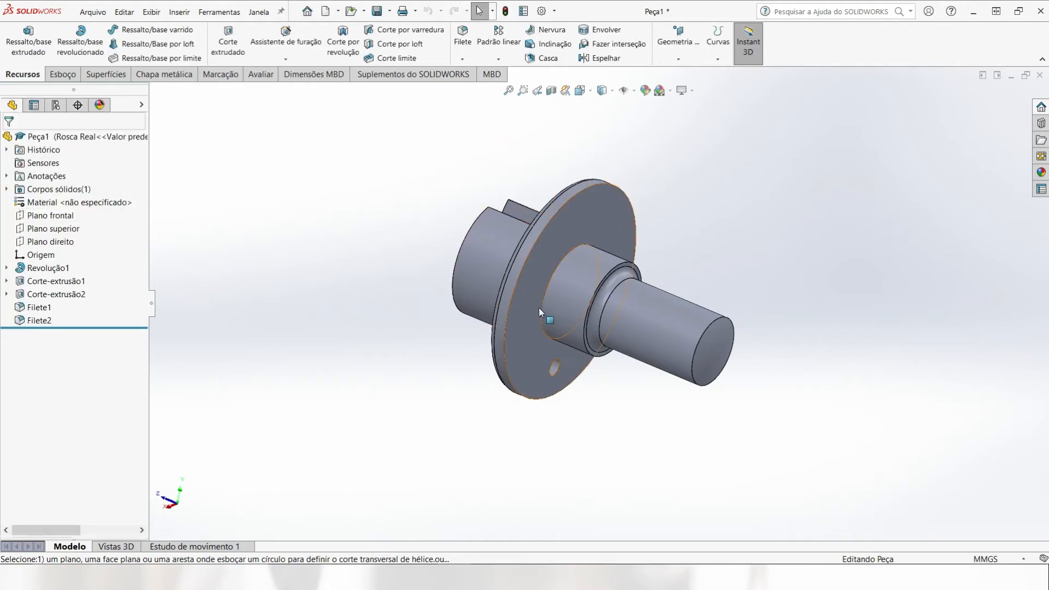
Step: Create a reference plane parallel to the front plane (Plano frontal) and tangent to the thin rear shaft's end face
middle_drag(538, 307, 664, 278)
scroll(664, 275, down, 5)
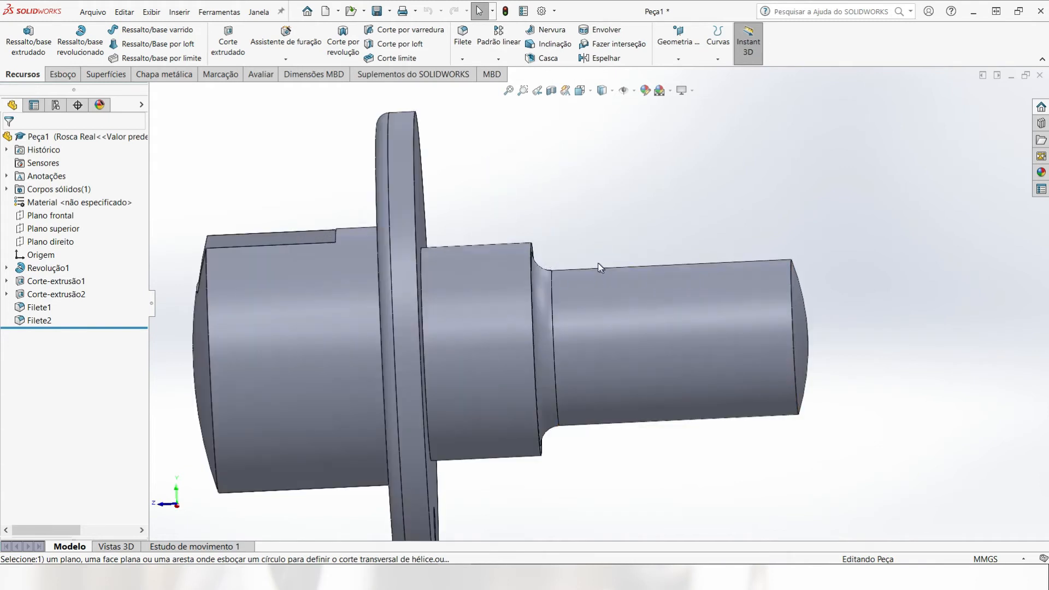
middle_drag(598, 264, 596, 267)
click(678, 45)
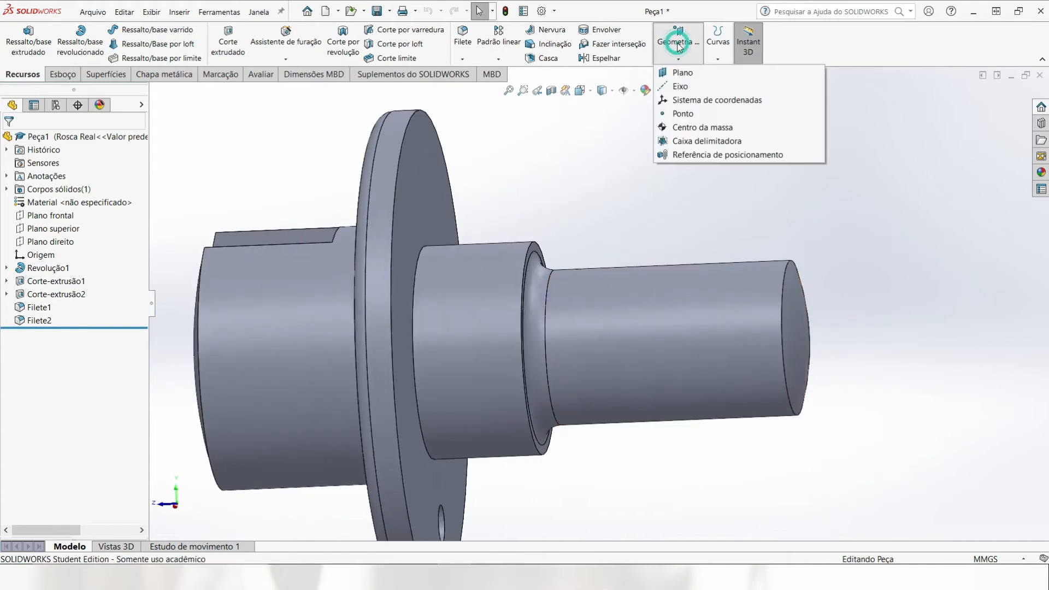
click(683, 73)
scroll(578, 218, up, 4)
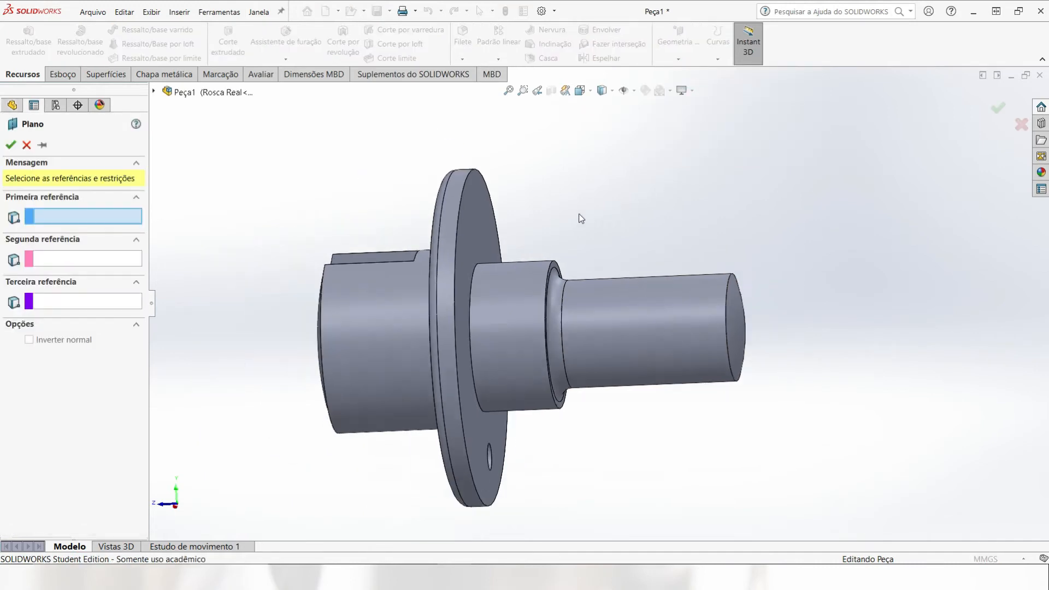
click(154, 91)
click(208, 173)
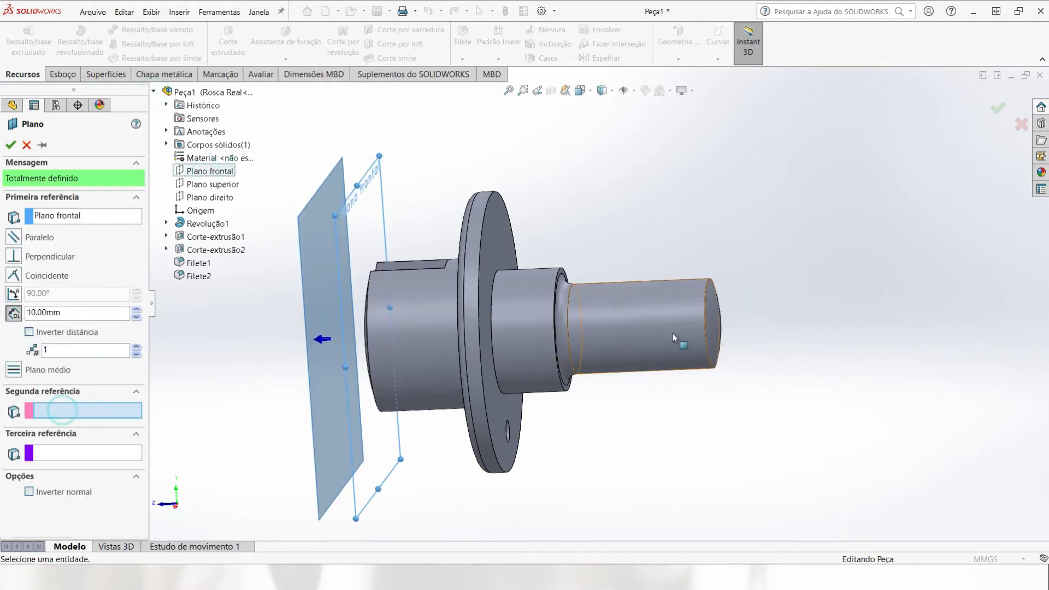
click(721, 325)
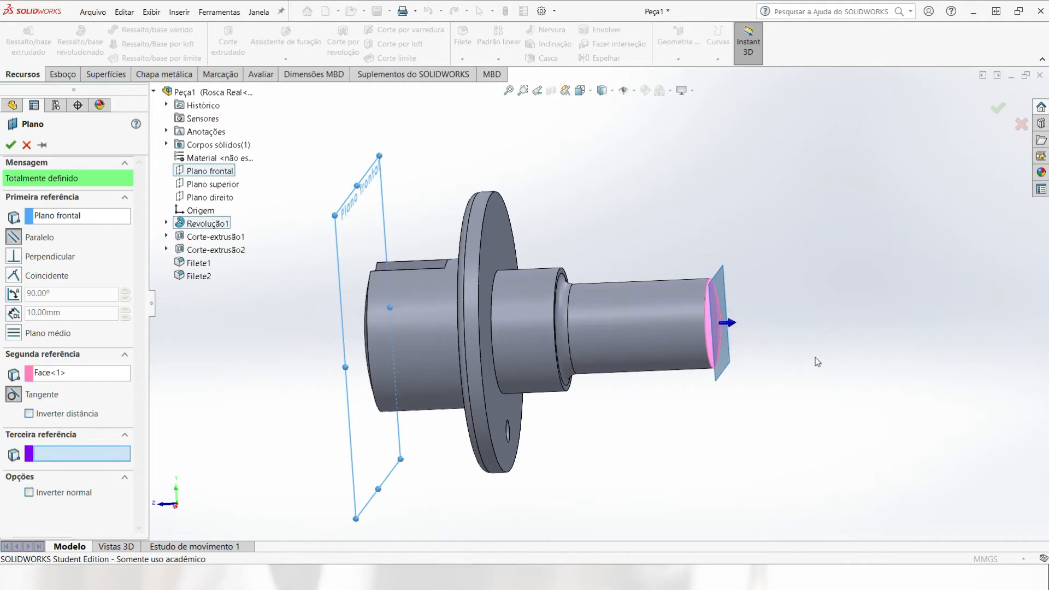
click(11, 145)
Step: Enlarge the new reference plane's outline so that it extends well beyond the shaft's end face
middle_drag(730, 298, 720, 285)
drag(713, 276, 736, 180)
drag(676, 402, 641, 494)
click(828, 298)
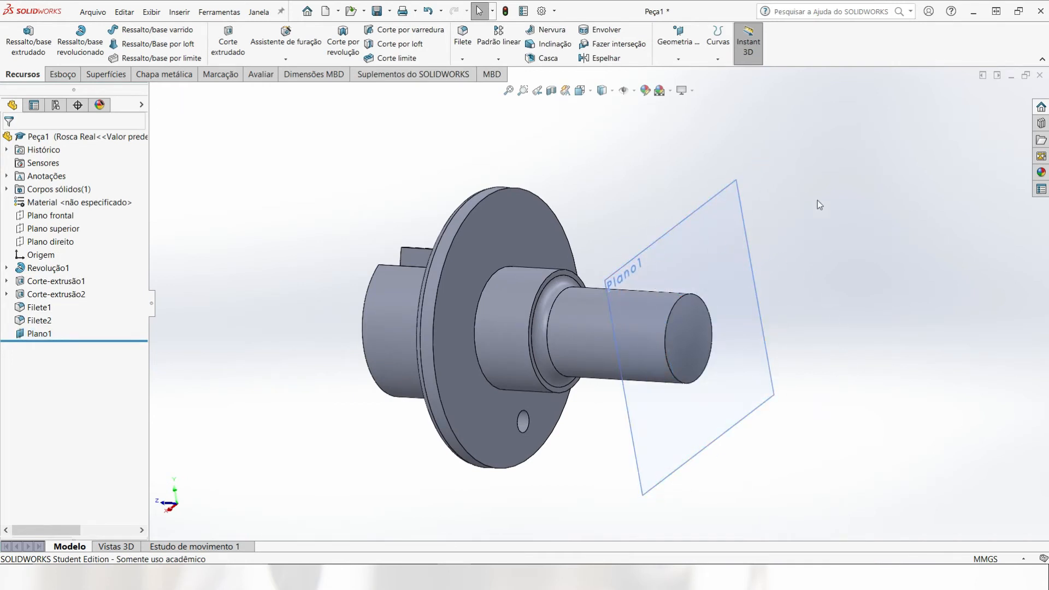
Step: Start a helix on Plano1 and convert the thin rear shaft's circular end edge into its base circle sketch
click(728, 215)
click(718, 43)
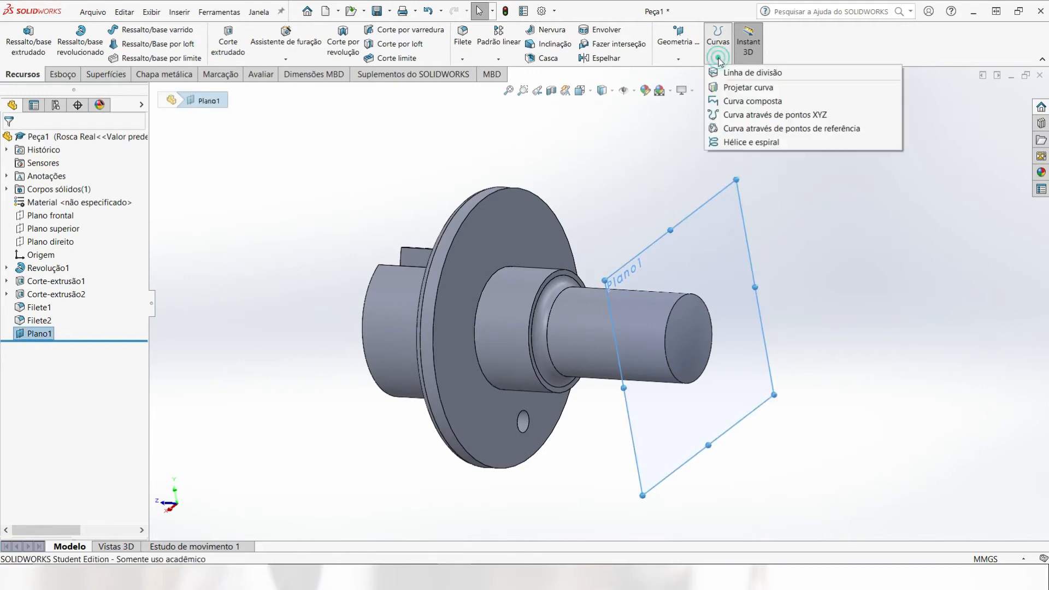
click(734, 143)
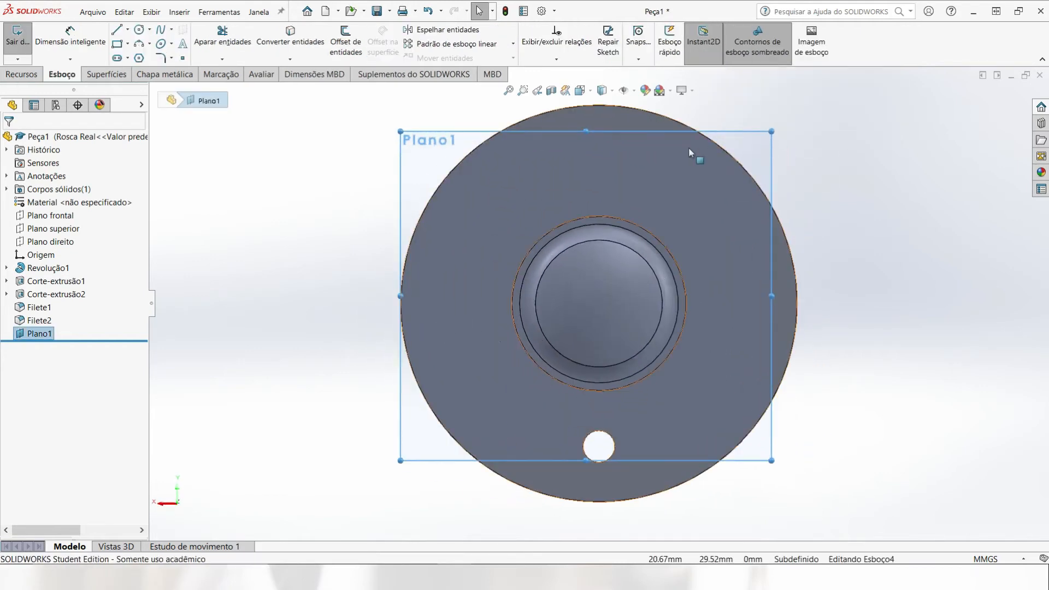
click(618, 244)
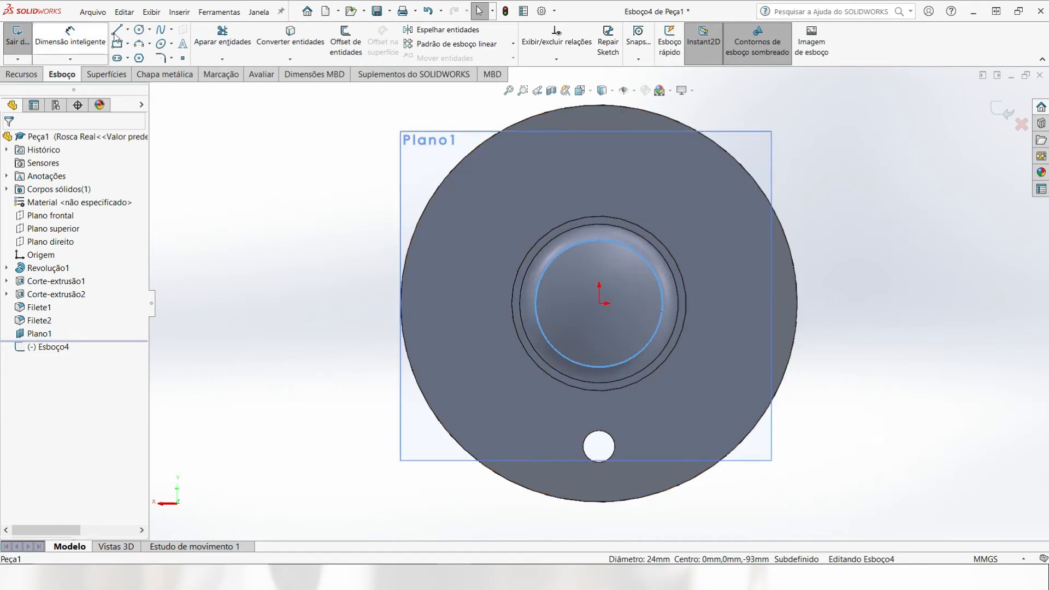
click(288, 47)
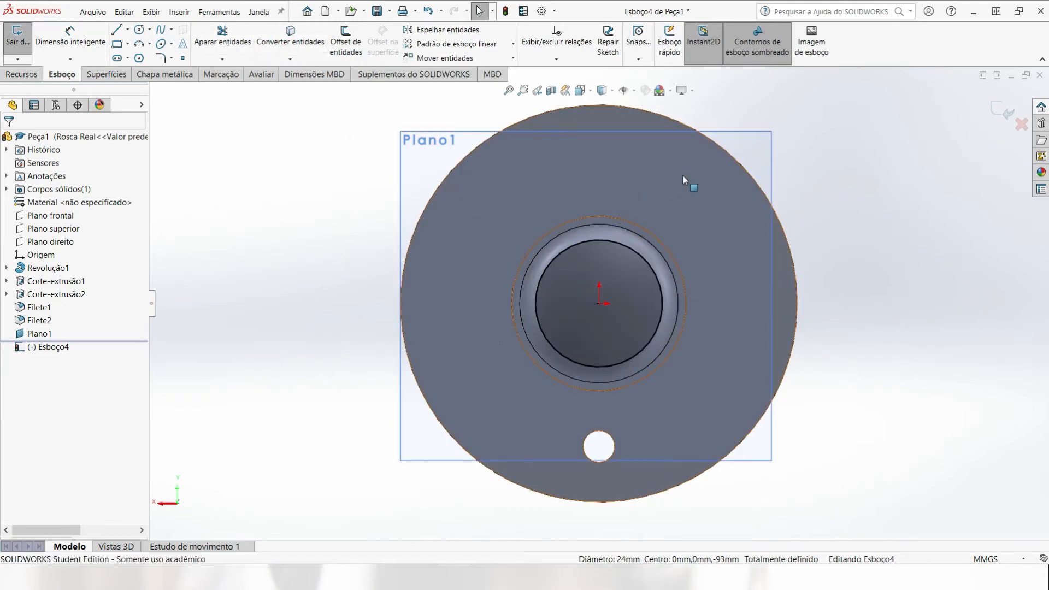
mouse_move(683, 175)
middle_down()
mouse_move(792, 220)
mouse_move(964, 159)
middle_up()
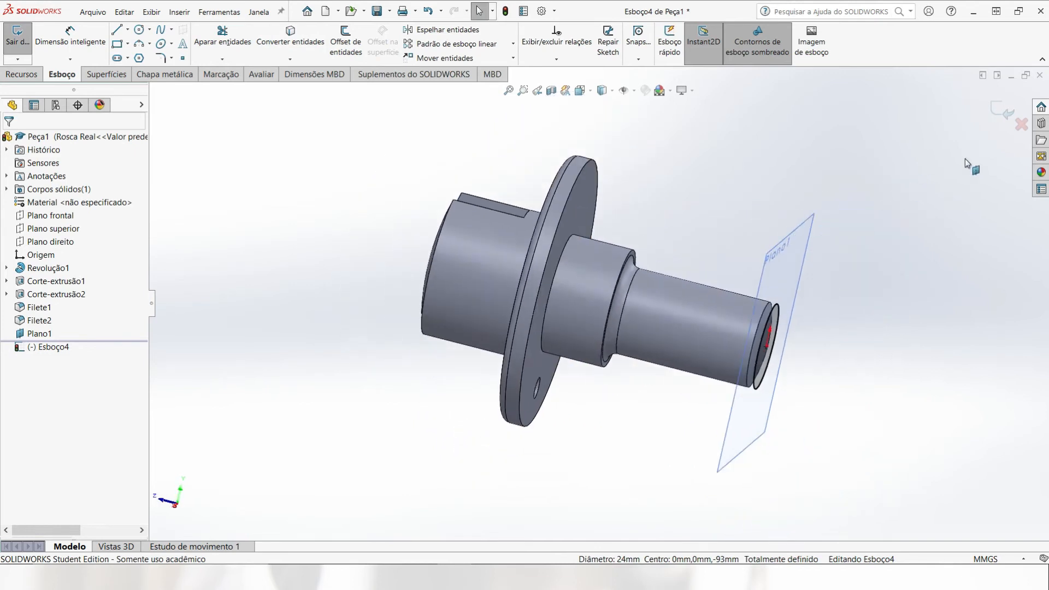
click(1001, 112)
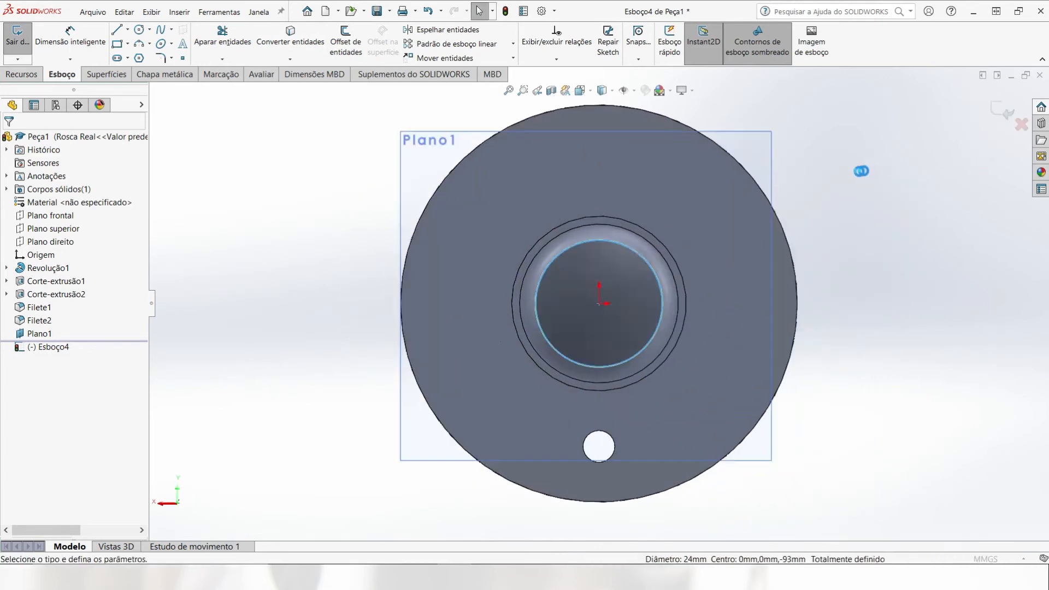
Step: Define the helix by Altura e Passo (height and pitch) with a constant 3 mm pitch
scroll(765, 212, up, 5)
middle_drag(752, 216, 804, 235)
scroll(754, 224, down, 3)
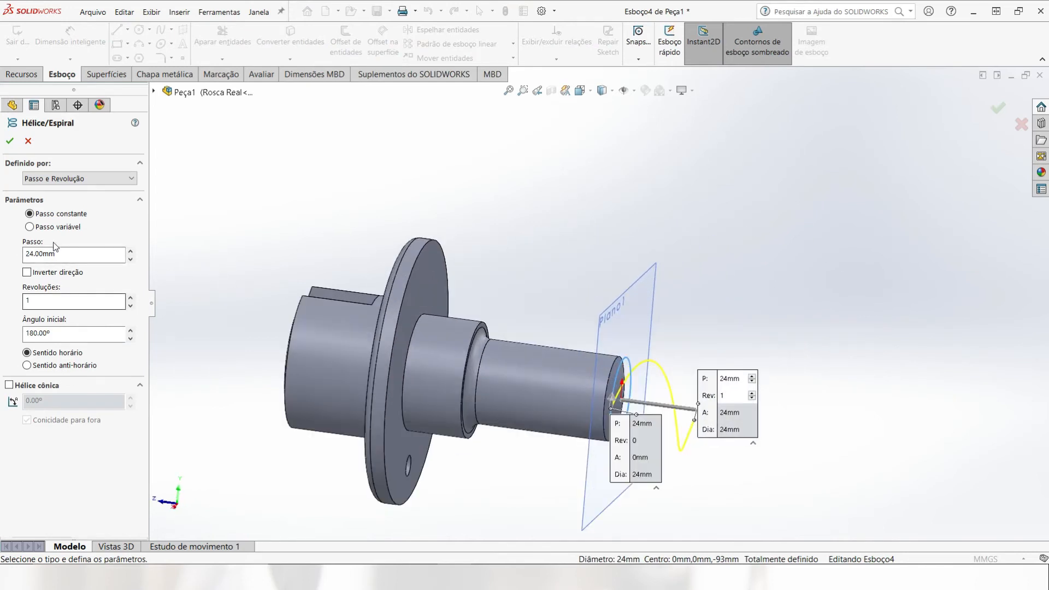
click(59, 178)
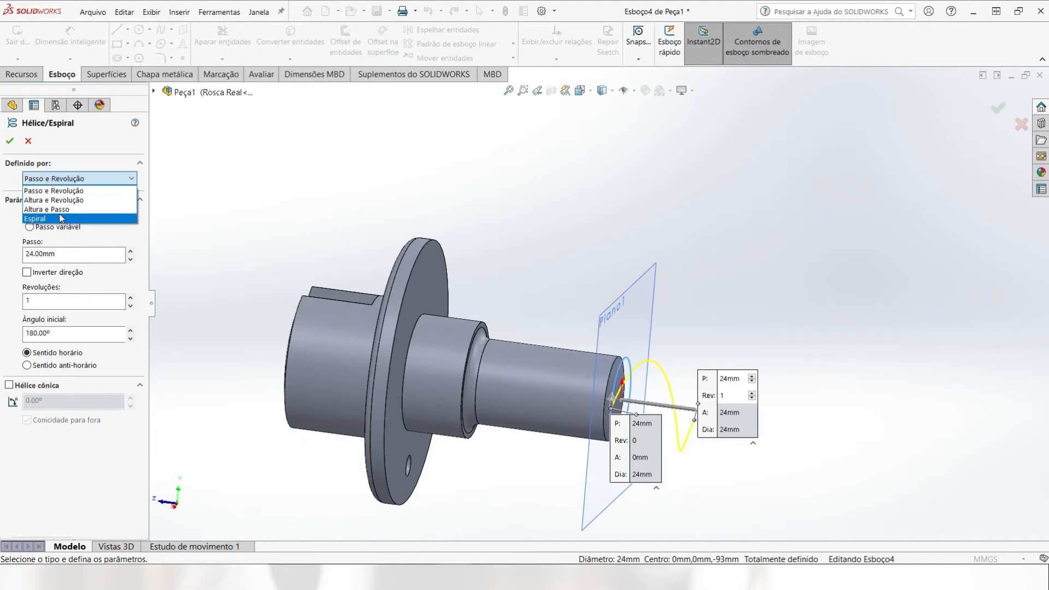
click(63, 218)
click(63, 178)
click(63, 211)
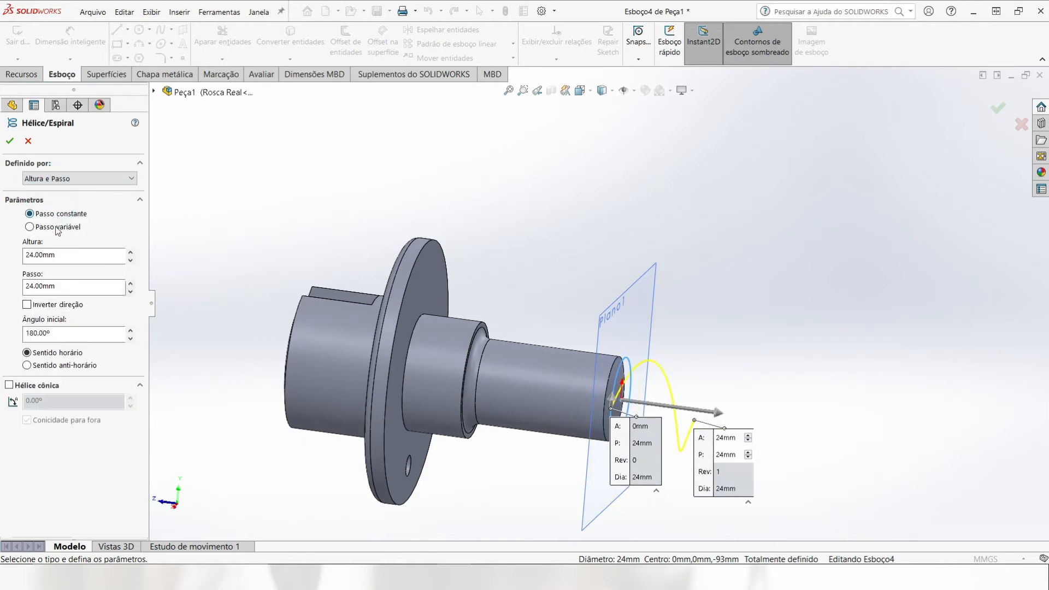
click(63, 285)
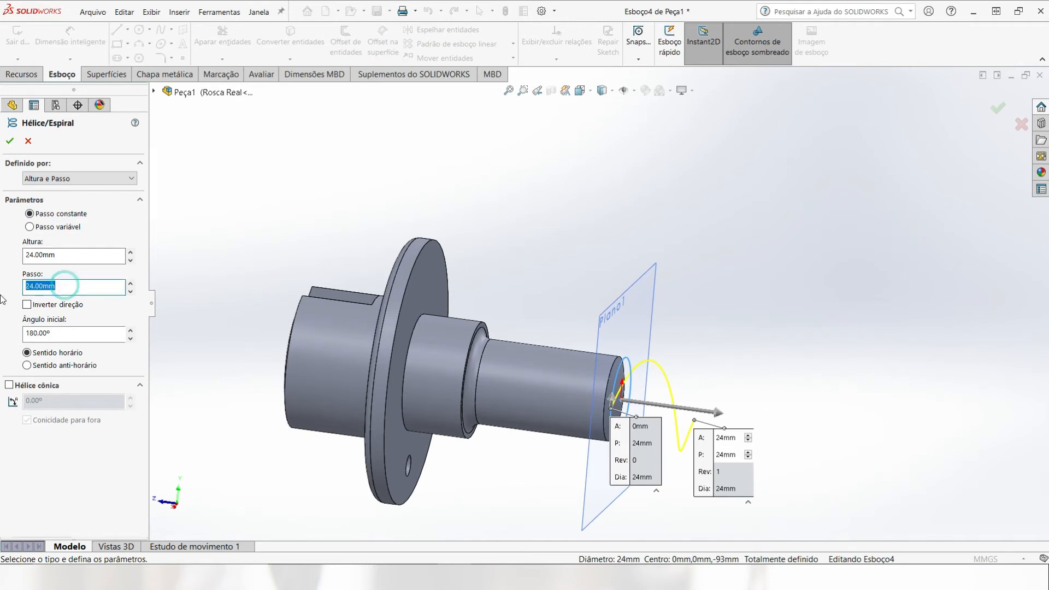
click(218, 266)
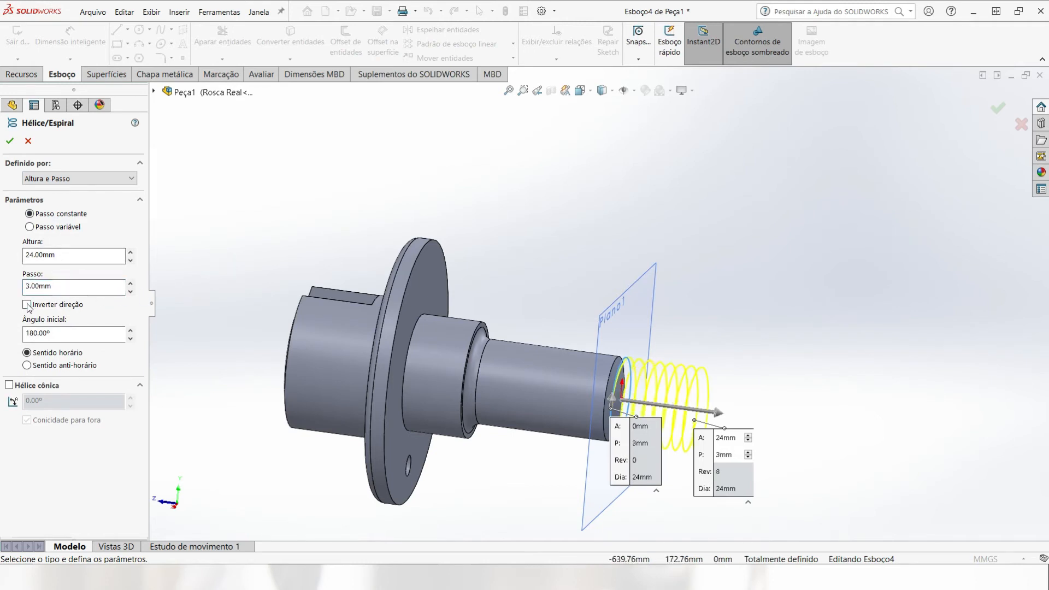
Step: Reverse the helix direction to run along the shaft, set its height to 39 mm, and accept it
click(26, 305)
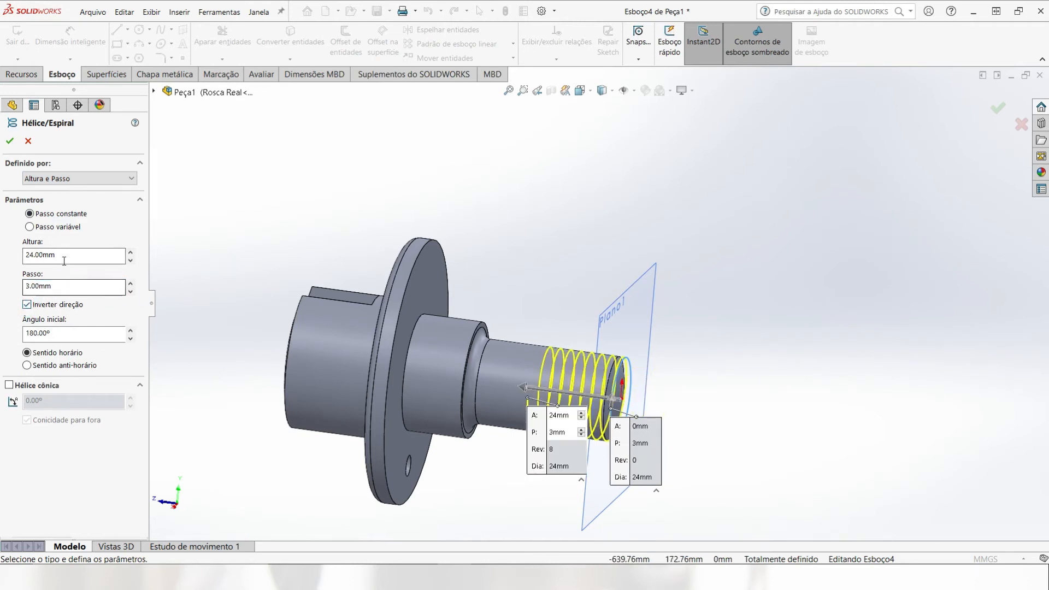
click(43, 255)
text(39)
key(Return)
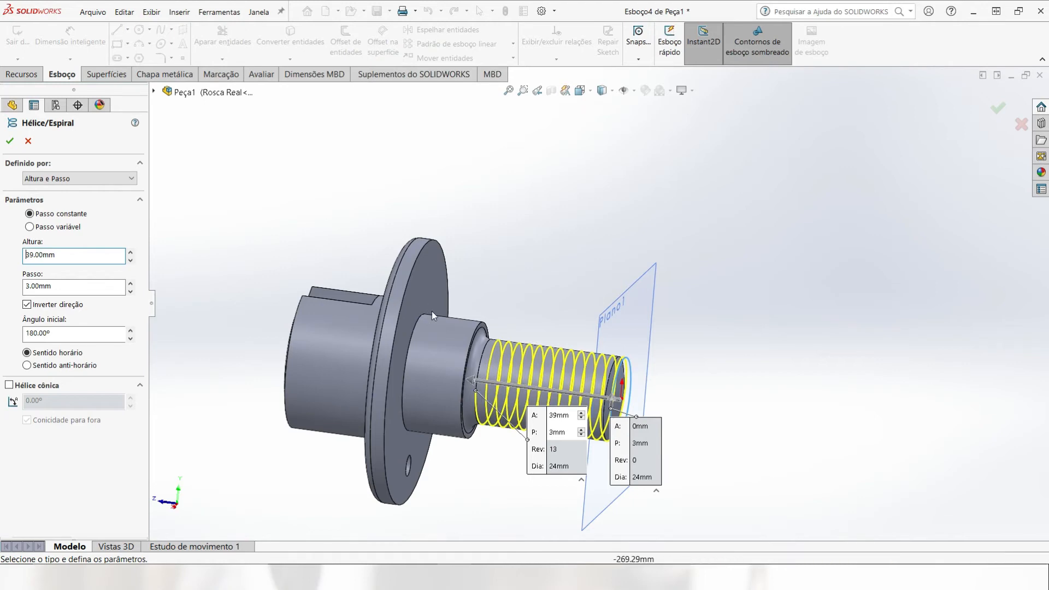
middle_drag(562, 312, 509, 292)
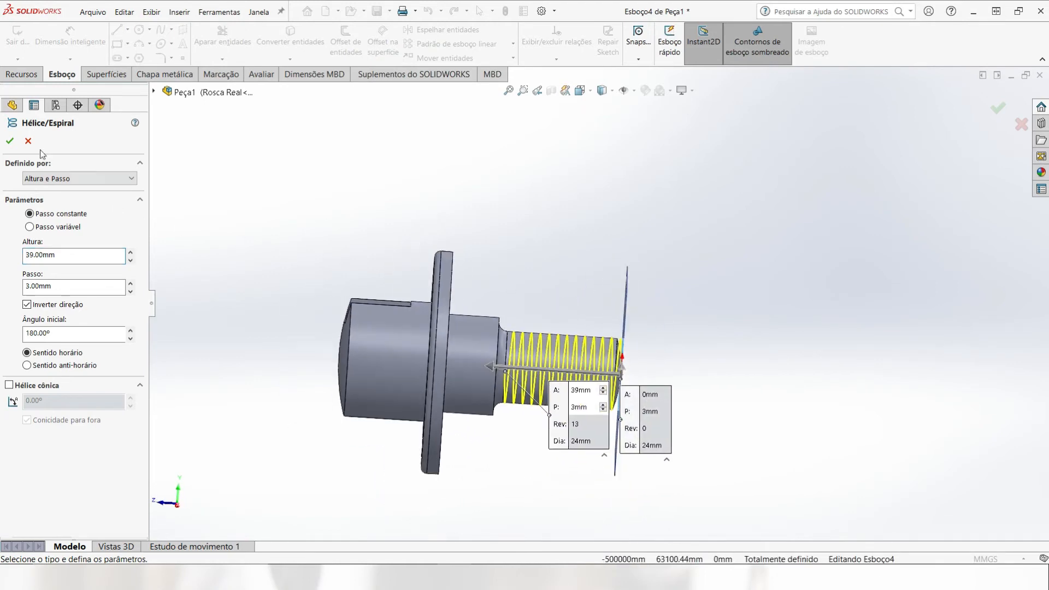
key(Return)
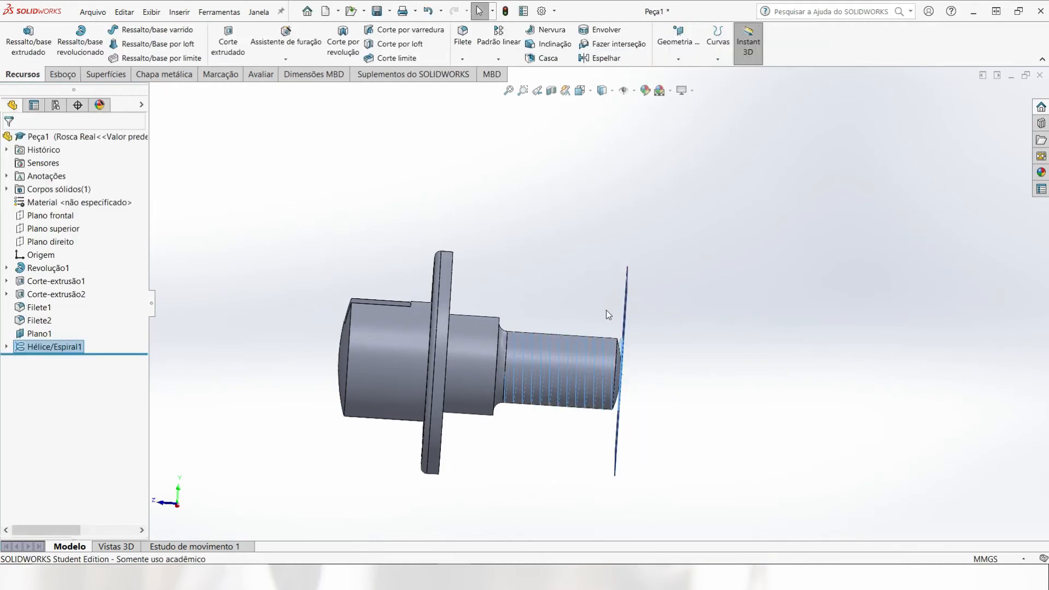
Step: Hide the reference plane Plano1 at the thin shaft's end
middle_drag(608, 314, 565, 314)
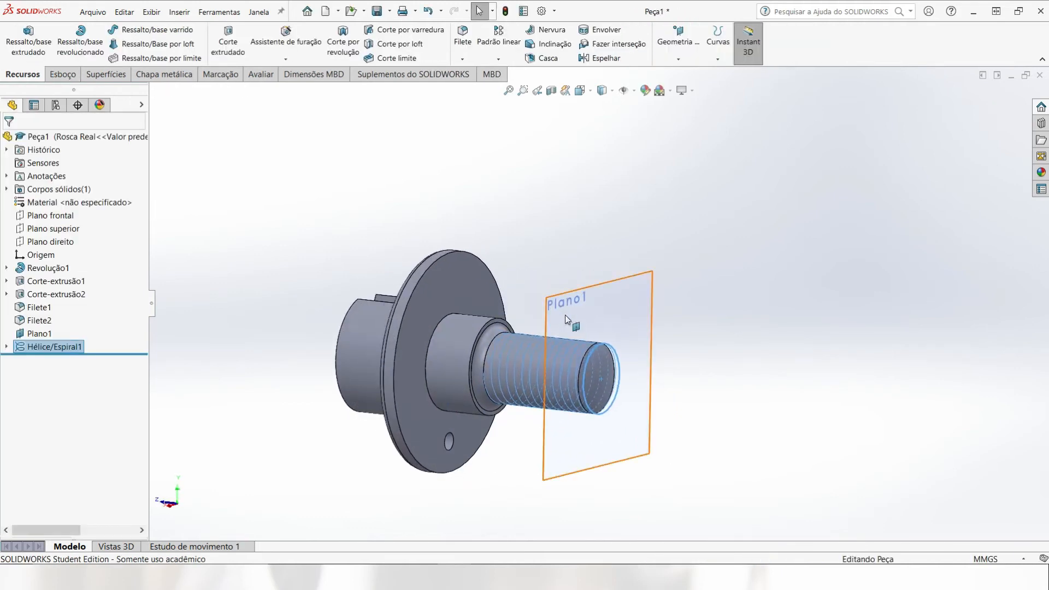
click(649, 297)
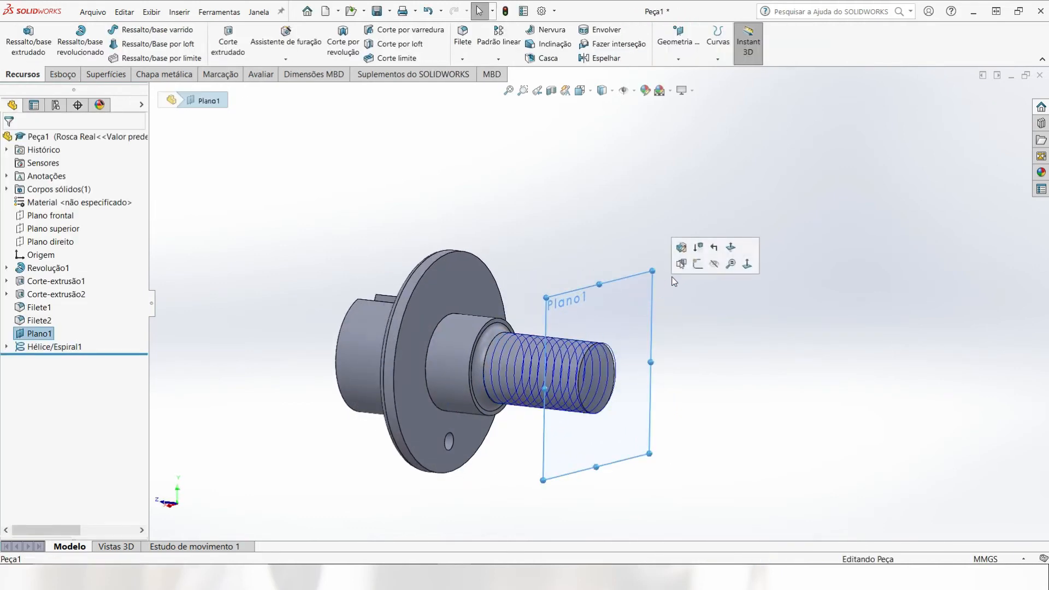
click(715, 264)
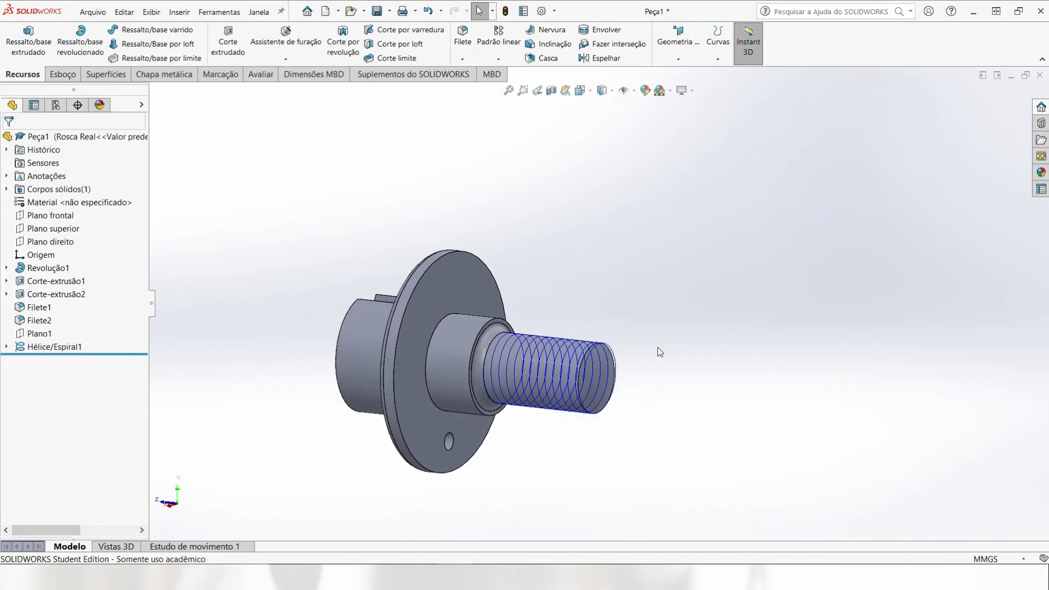
Step: Inspect the helix's starting point at the shaft's end and open a new sketch on the top plane (Plano superior)
click(59, 347)
middle_drag(581, 496, 369, 246)
scroll(546, 245, down, 3)
scroll(547, 245, down, 5)
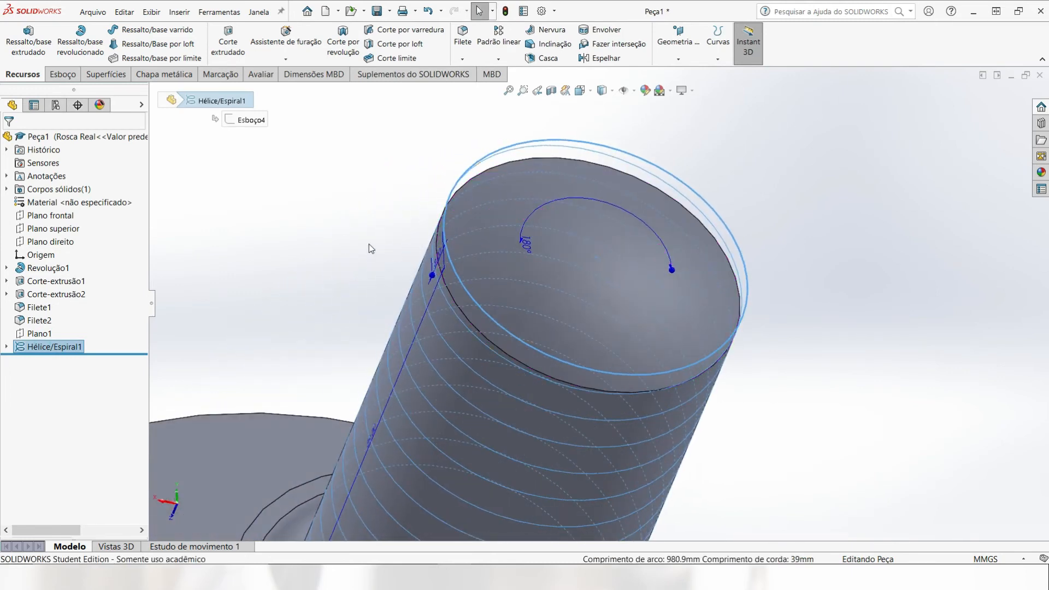
click(53, 229)
scroll(460, 293, up, 1)
middle_drag(460, 293, 438, 313)
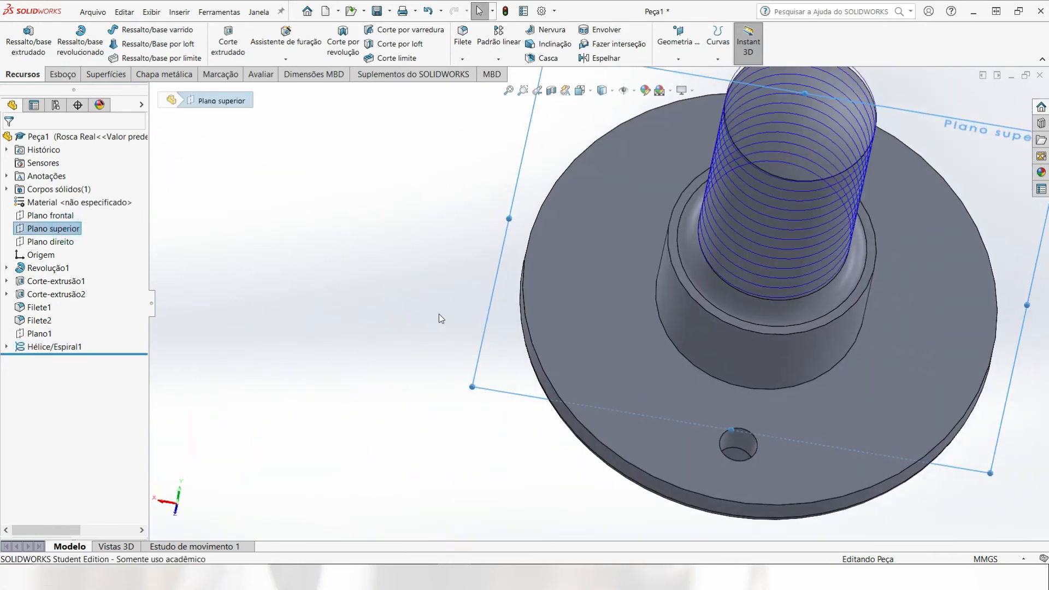
click(71, 78)
click(17, 39)
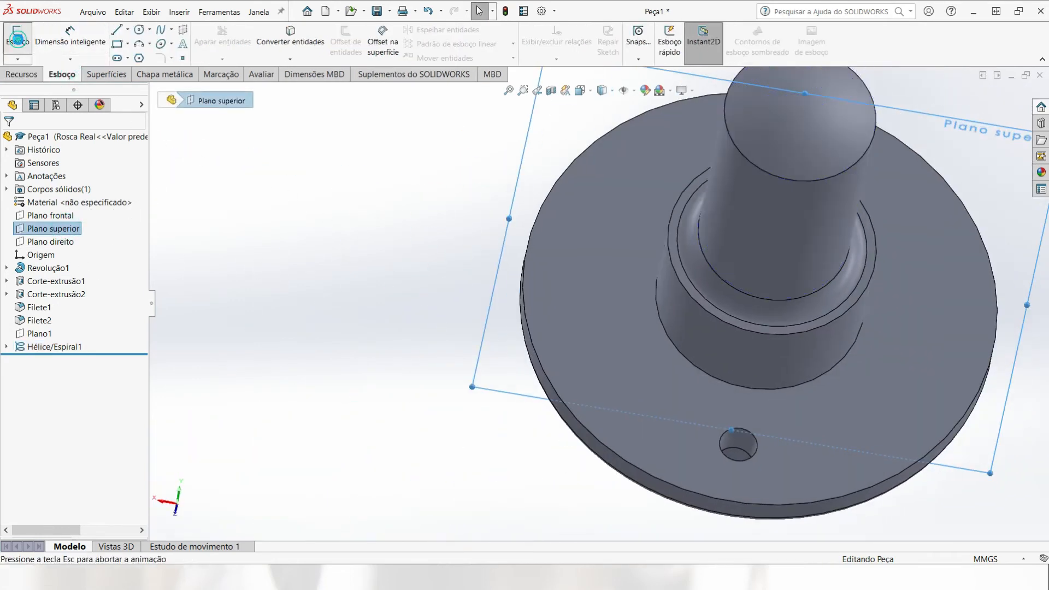
scroll(638, 278, down, 8)
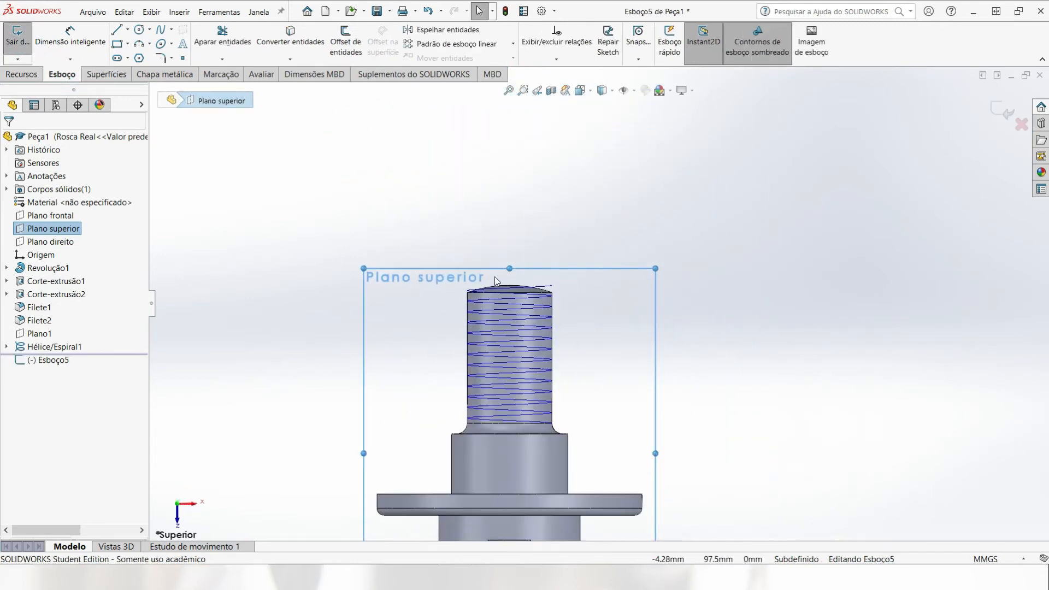
Step: Sketch an open zigzag thread profile beyond the shaft's end, with three slanted lines about 3 mm long joined by two short vertical lines
key(l)
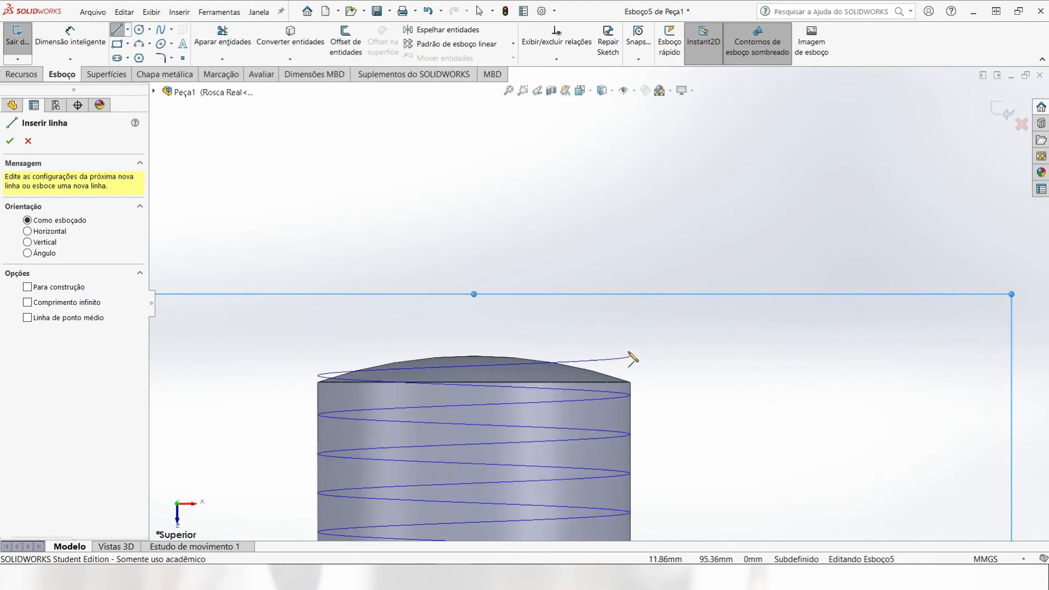
click(628, 324)
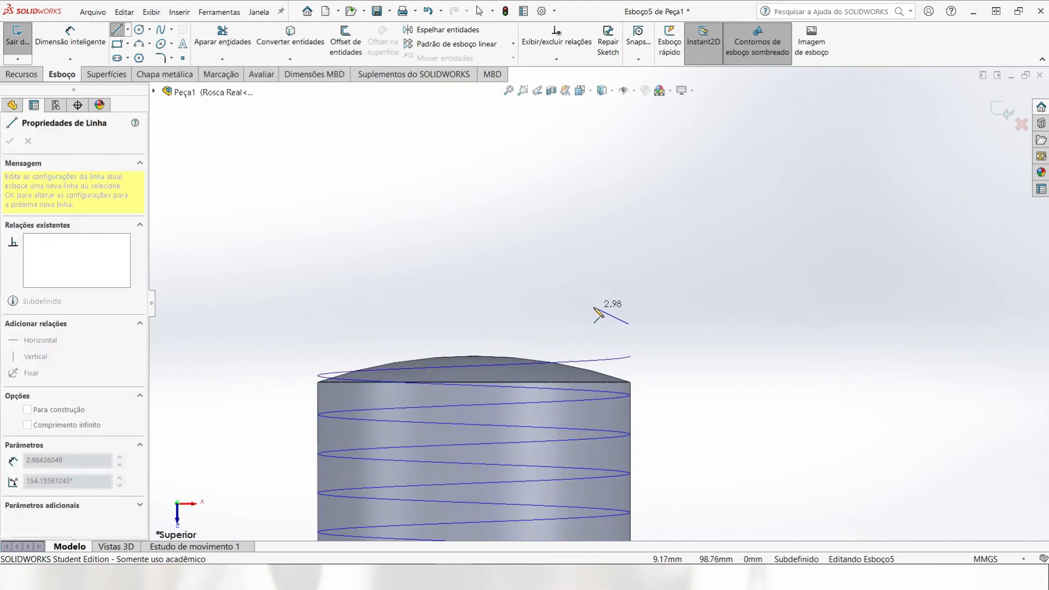
click(594, 306)
click(594, 295)
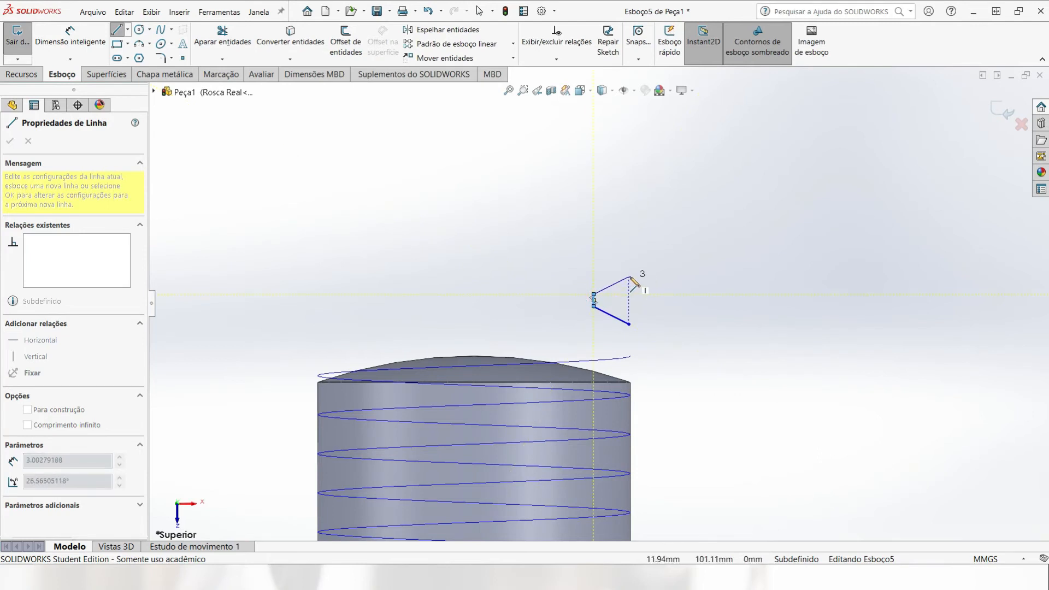
click(628, 275)
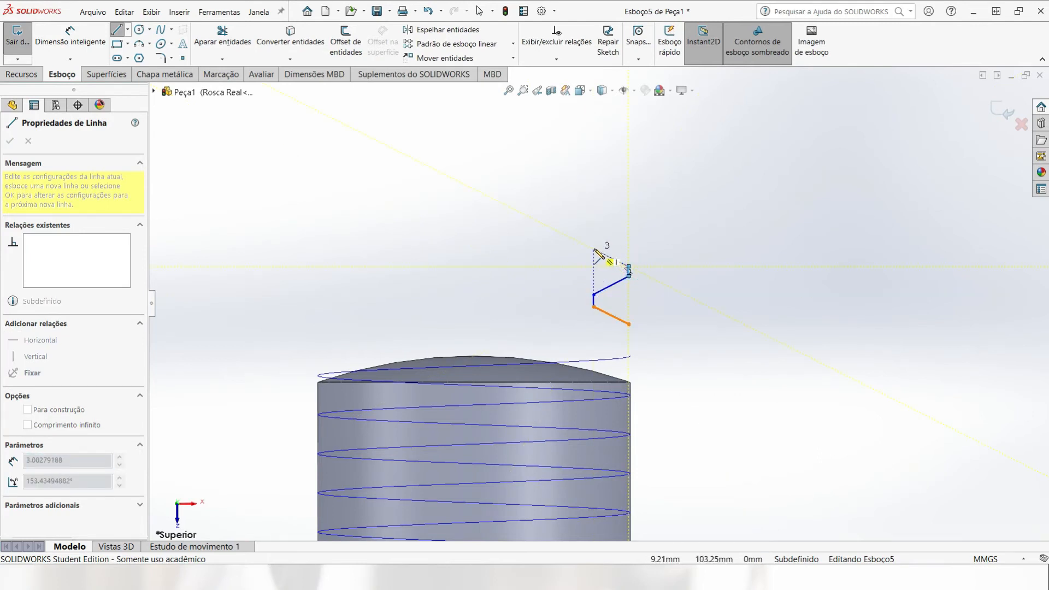
click(594, 250)
key(Escape)
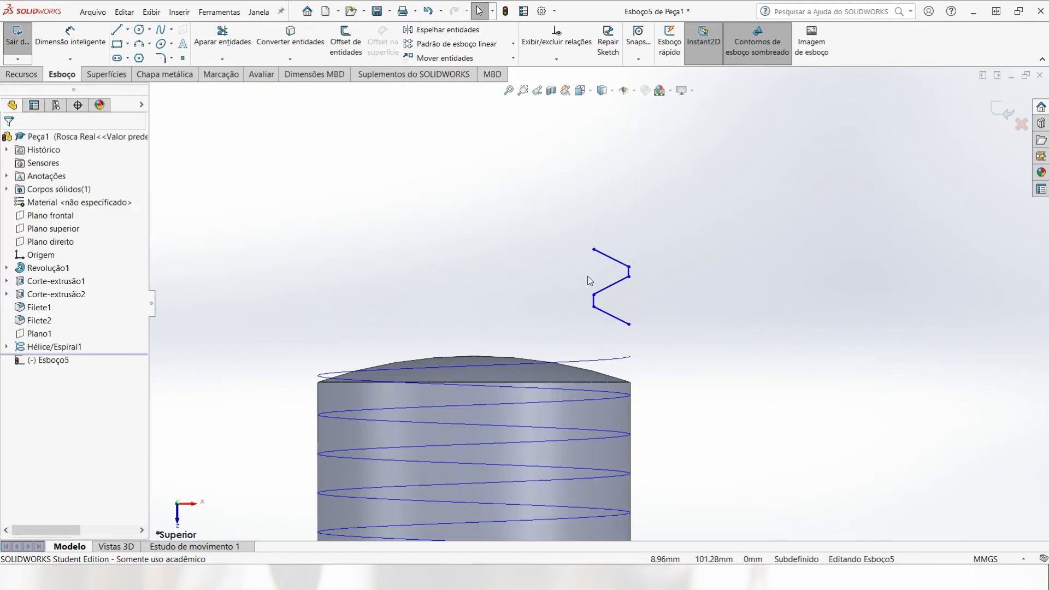
Step: Close both sides of the zigzag profile with vertical lines about 3.48 mm and 3.65 mm long
key(l)
scroll(541, 262, down, 2)
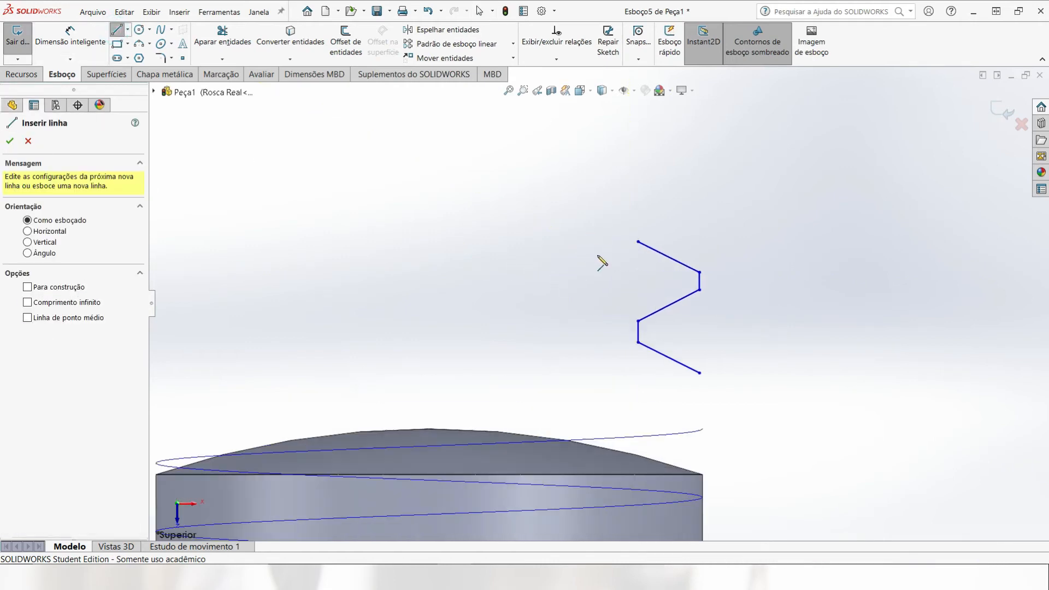
click(638, 241)
click(638, 321)
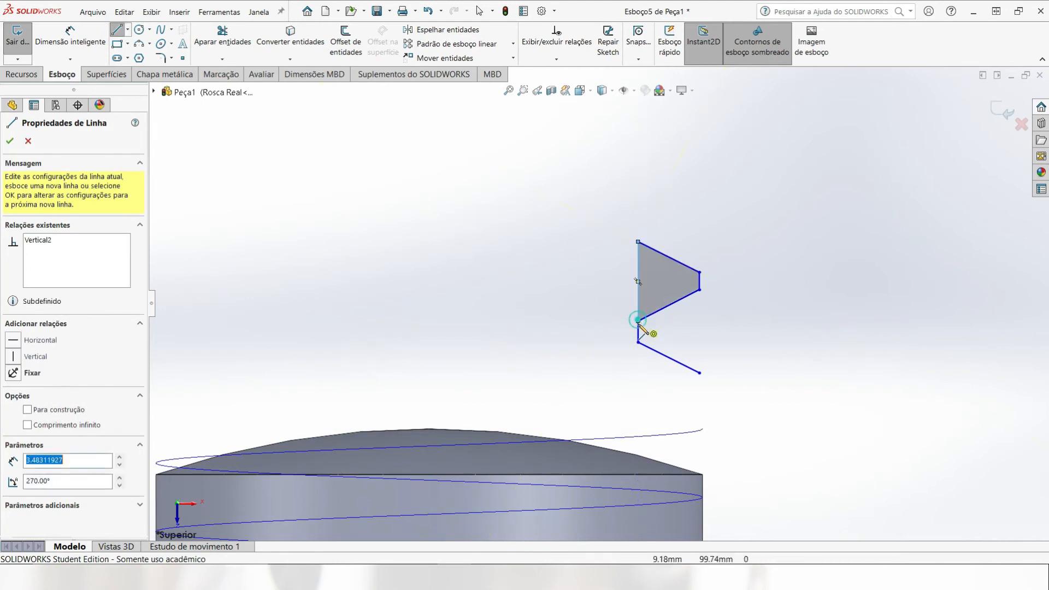
click(700, 290)
click(699, 373)
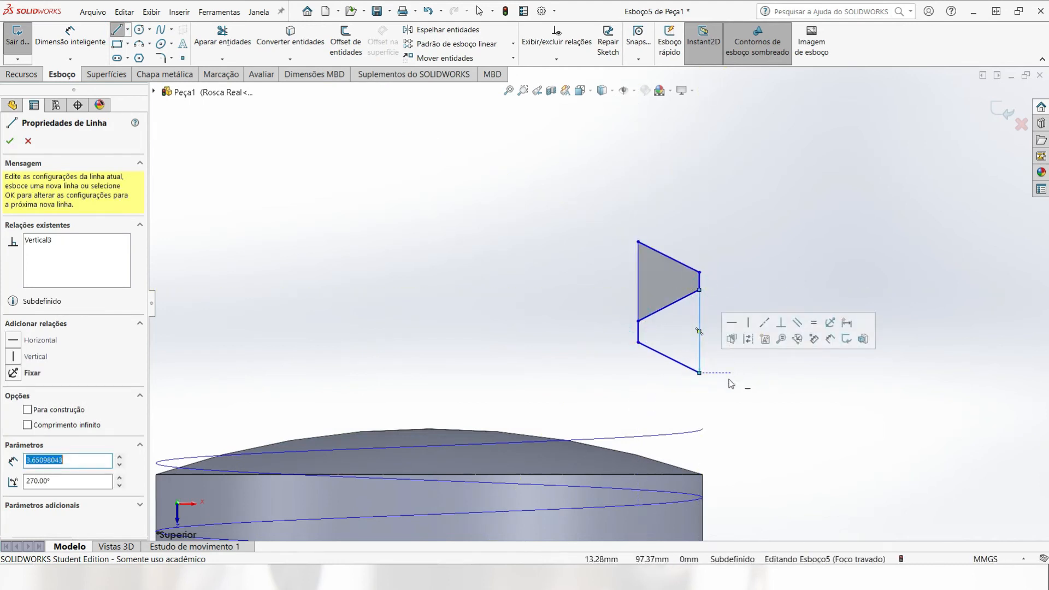
key(Escape)
Step: Convert the two long vertical closing lines of the thread profile to construction geometry
click(699, 311)
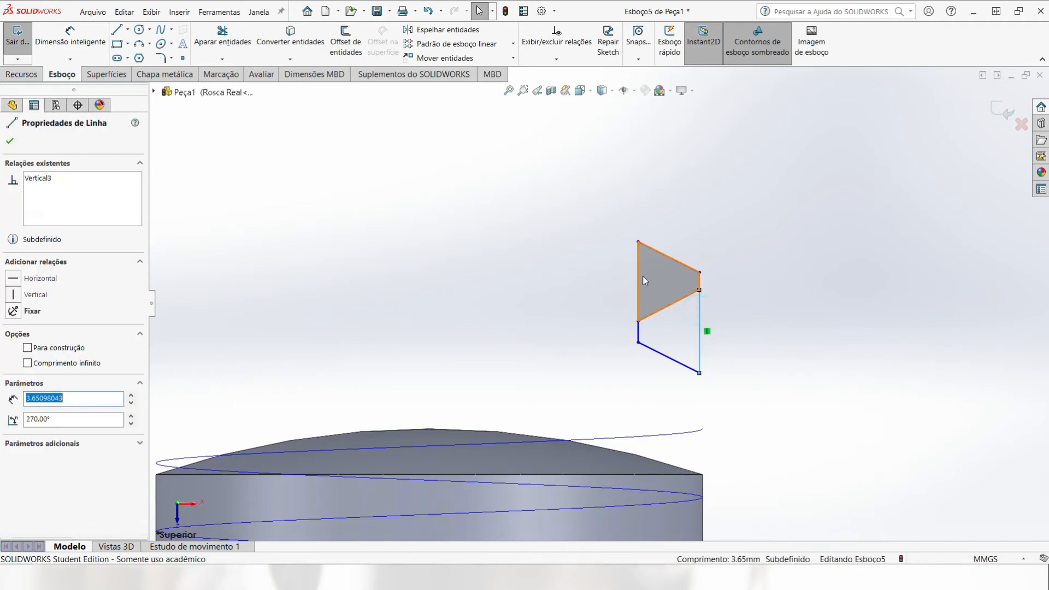
ctrl+click(638, 278)
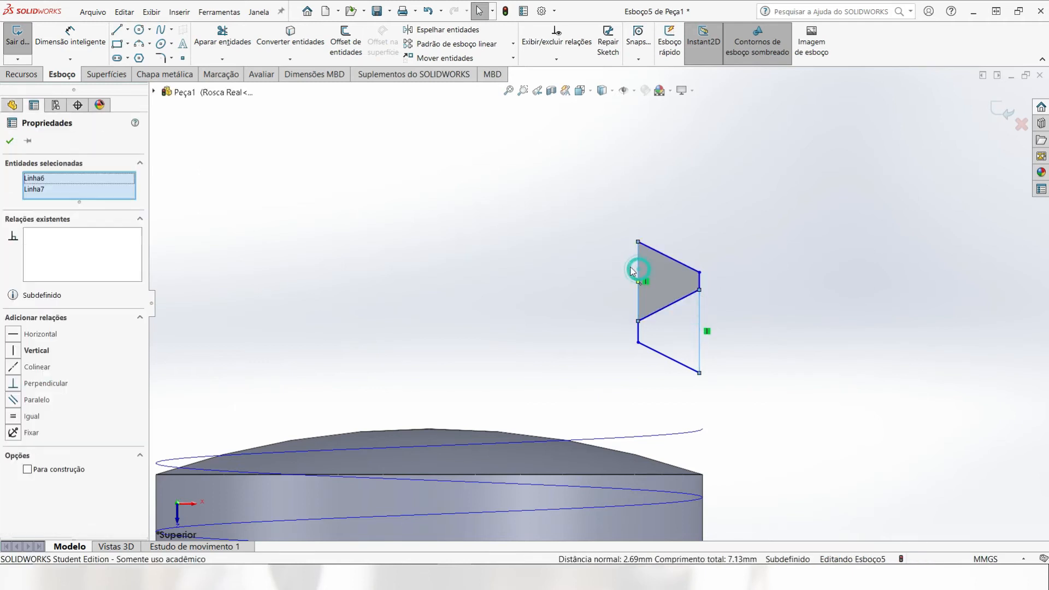
click(27, 469)
click(539, 358)
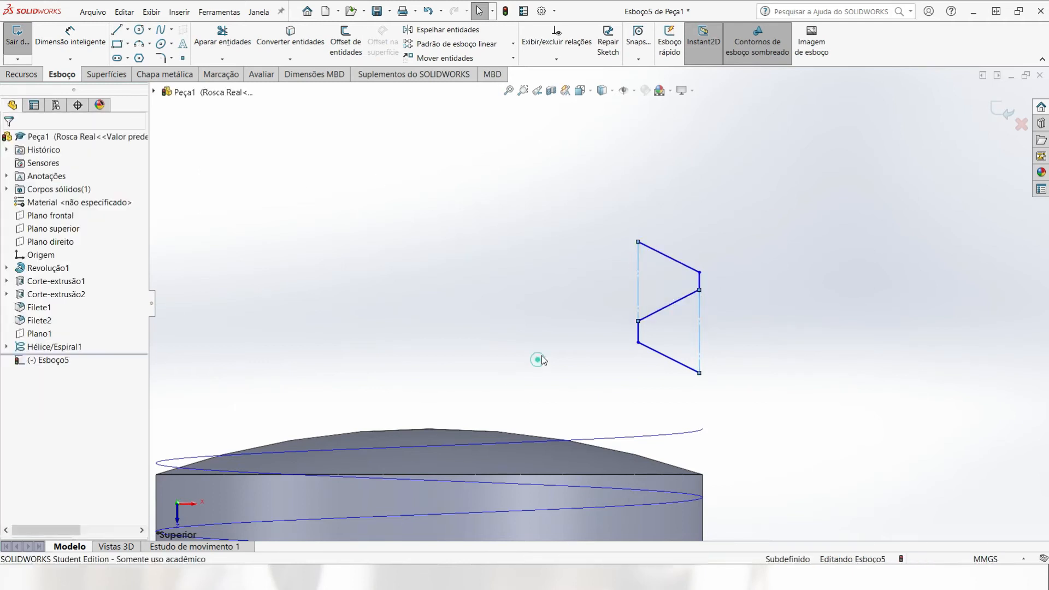
scroll(695, 374, up, 1)
scroll(694, 342, down, 2)
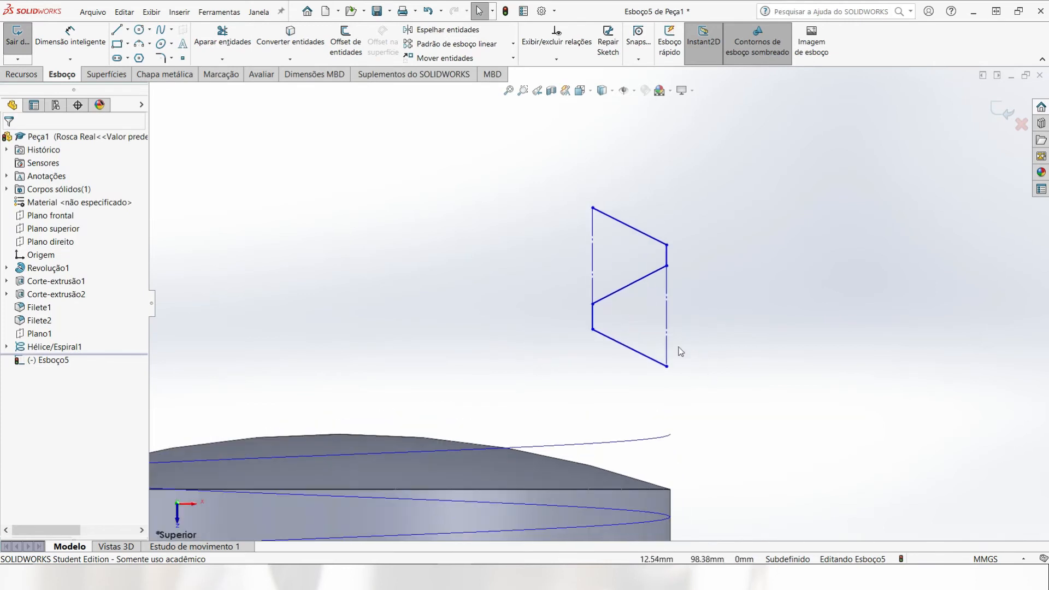
scroll(601, 301, up, 1)
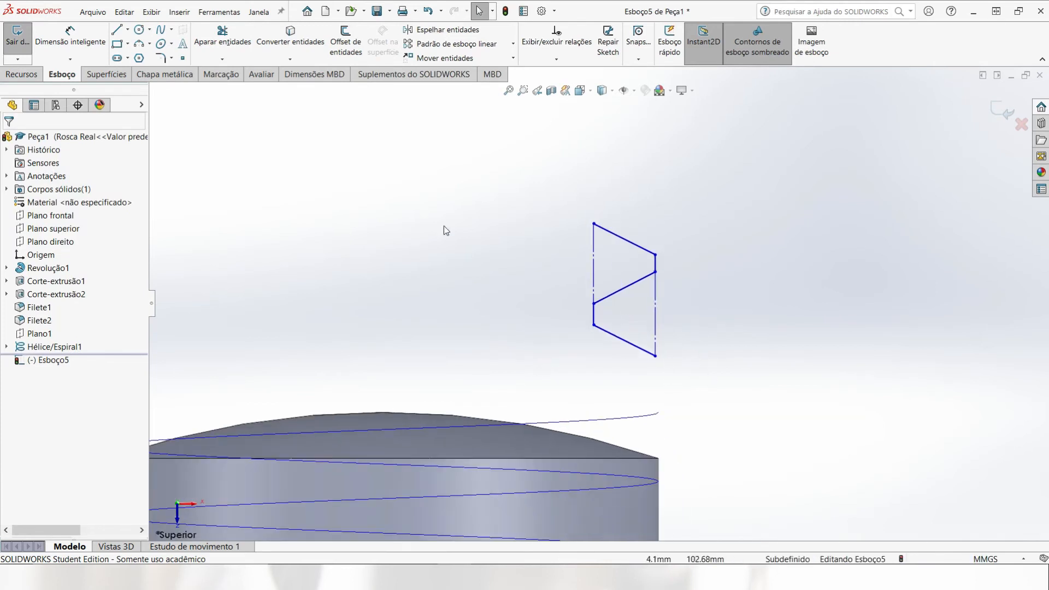
Step: Close the lower tooth beyond its wide end with a narrow three-line rectangle extending about 0.76 mm outward from the vertical construction line
click(117, 31)
click(655, 272)
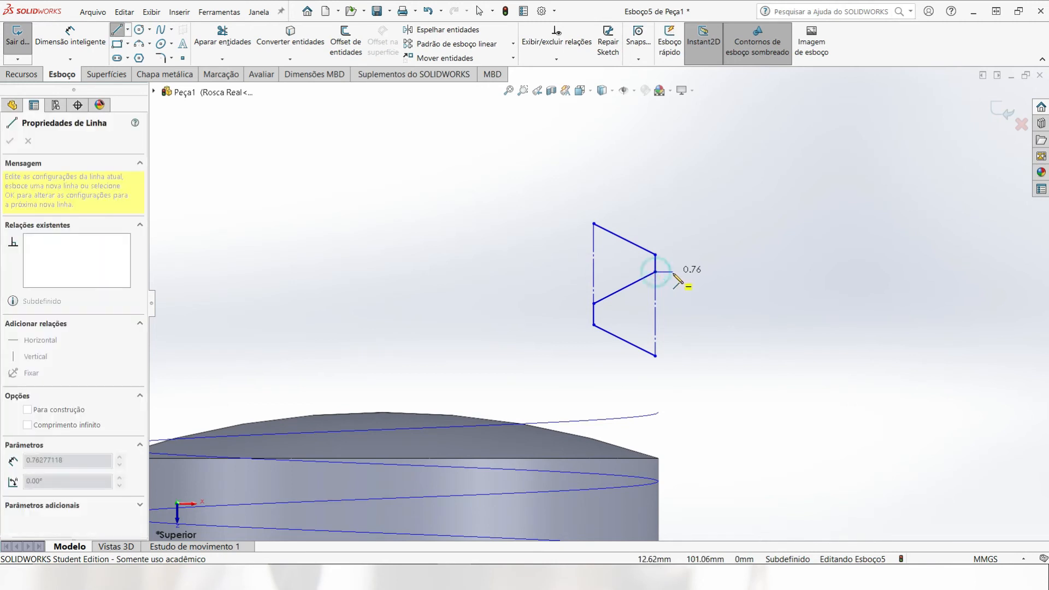
click(672, 272)
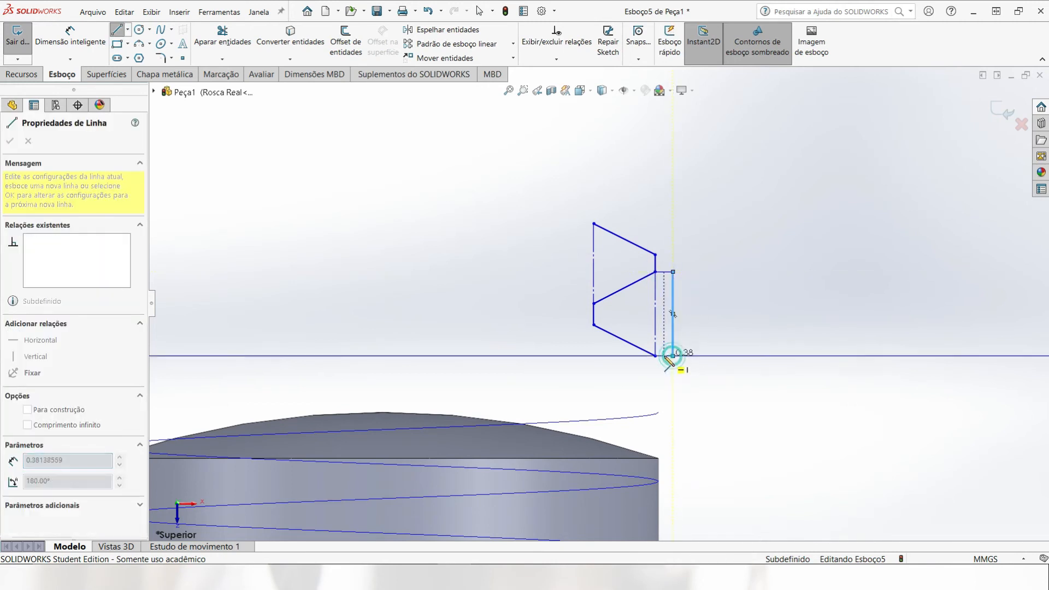
click(673, 356)
click(655, 356)
key(Escape)
Step: Draw a centerline about 2.69 mm long across the lower tooth, joining the midpoints of its short and long vertical lines
scroll(604, 297, down, 5)
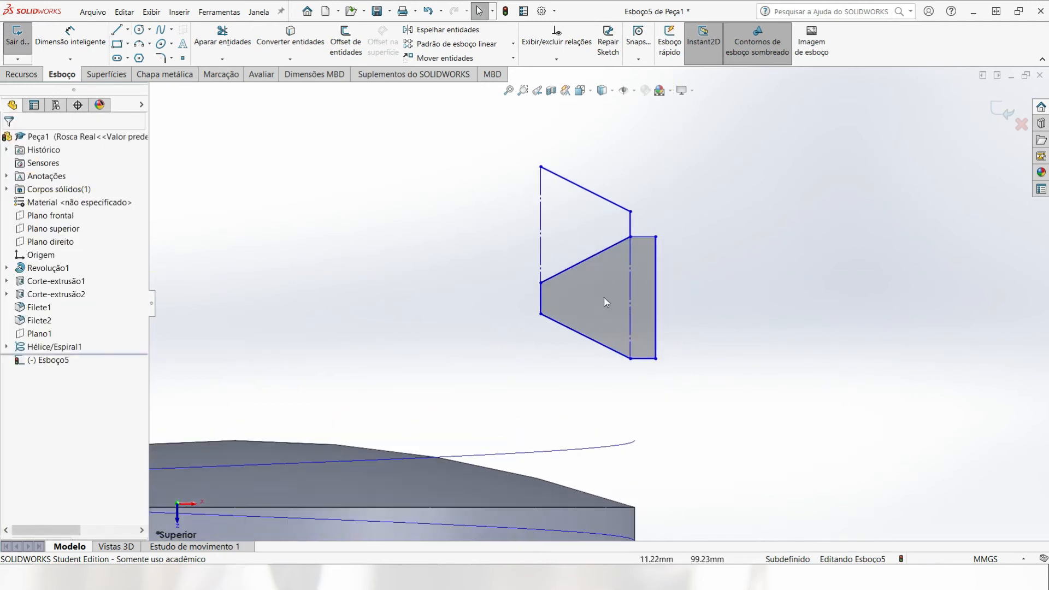
click(128, 29)
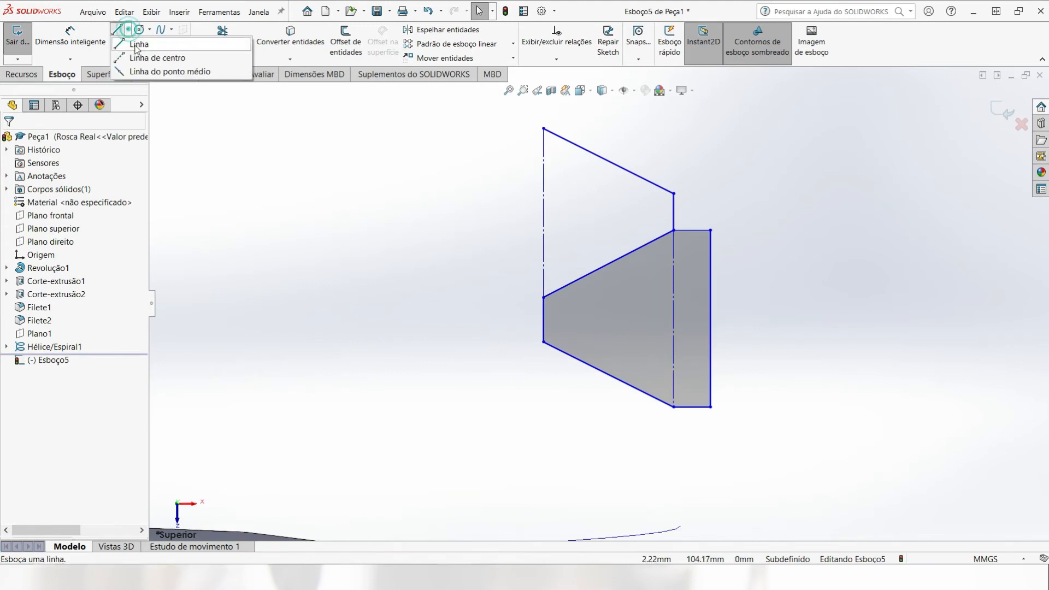
click(136, 56)
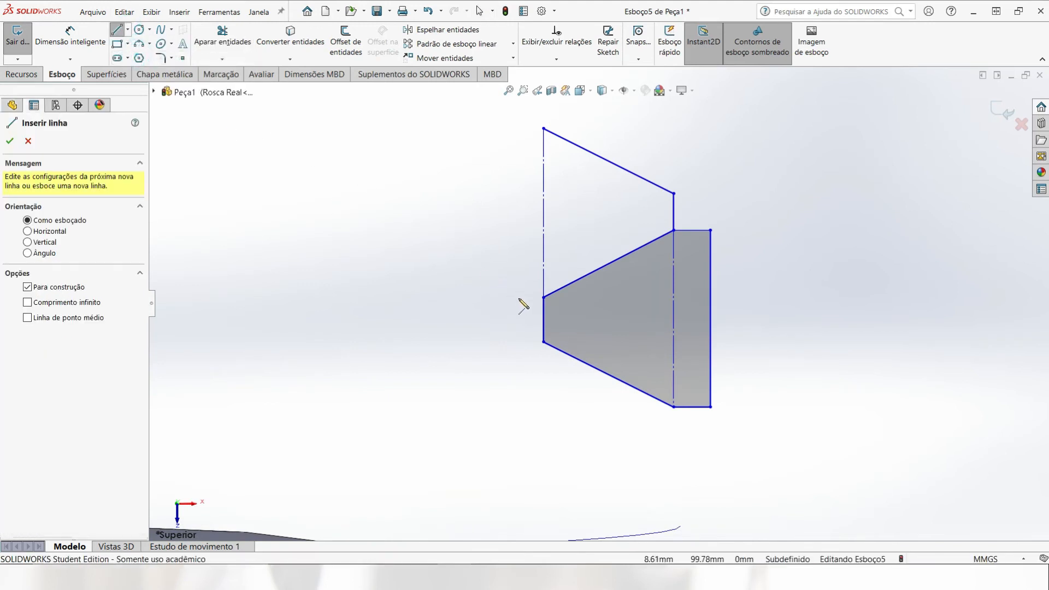
click(543, 320)
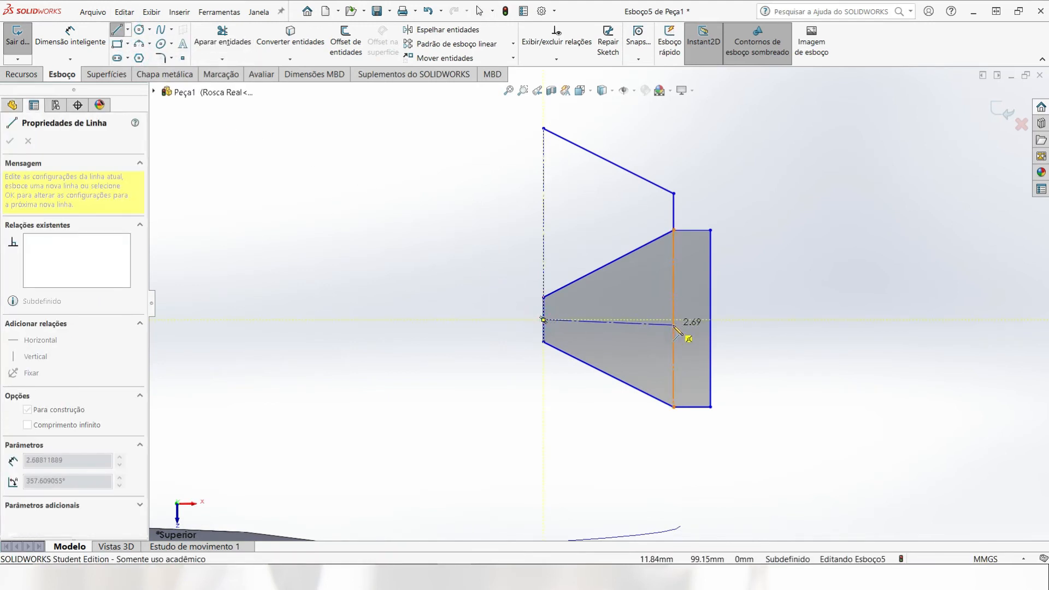
scroll(684, 323, down, 3)
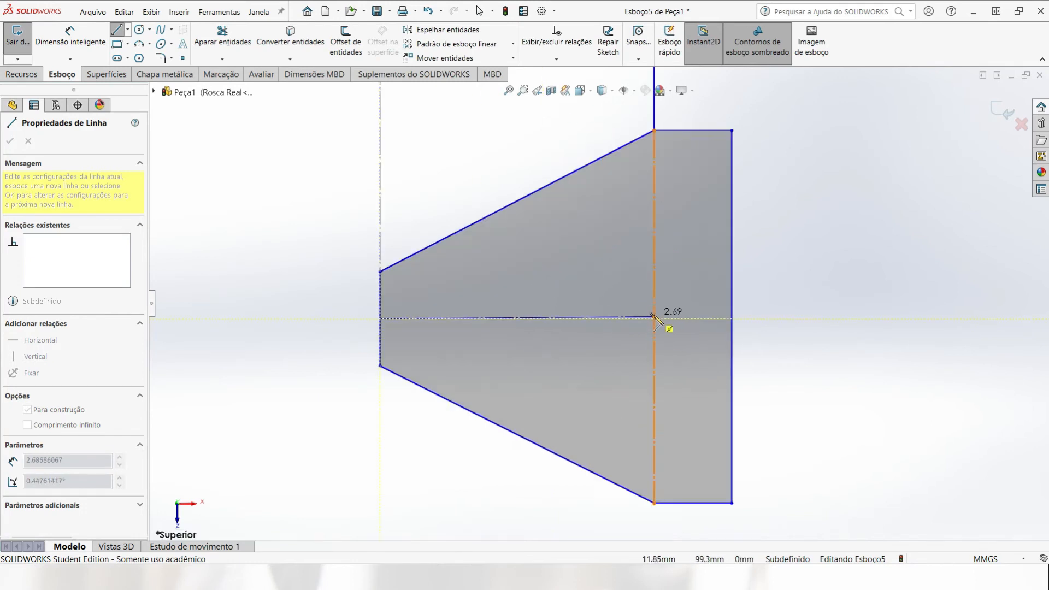
click(653, 316)
key(Escape)
Step: Draw a matching centerline across the upper tooth between the midpoints of its long construction line and short vertical line
scroll(649, 284, up, 3)
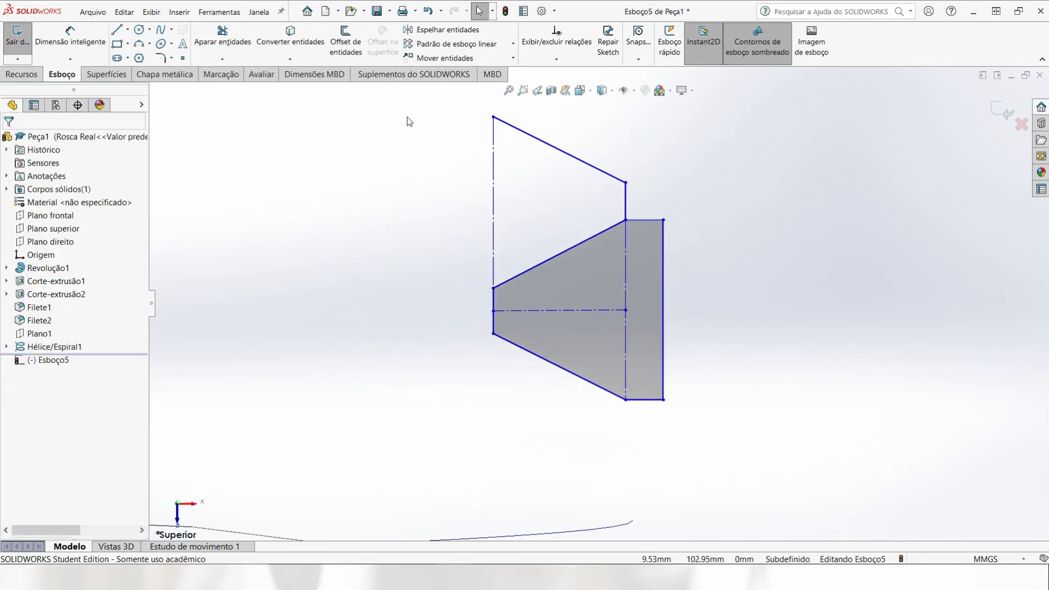
click(128, 30)
click(156, 56)
click(492, 202)
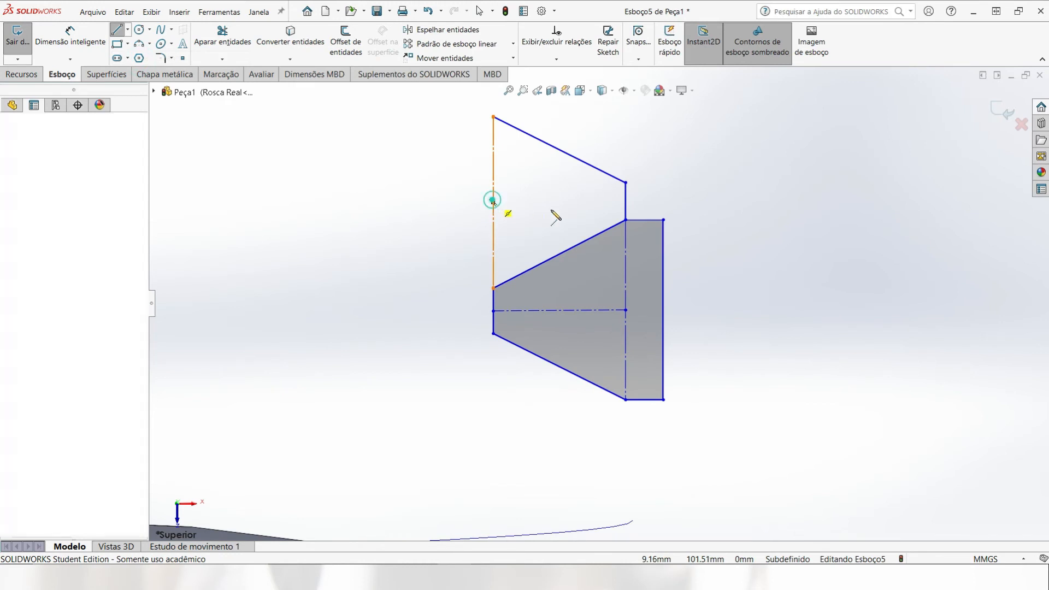
click(626, 202)
key(Escape)
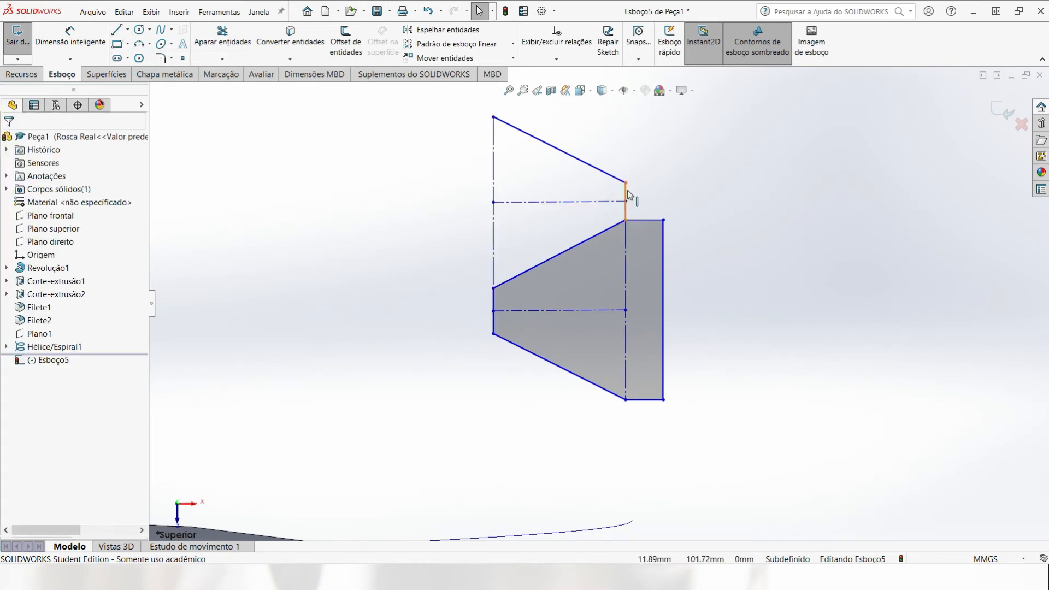
Step: Convert the two short vertical lines of the thread profile to construction geometry
click(626, 190)
ctrl+click(495, 298)
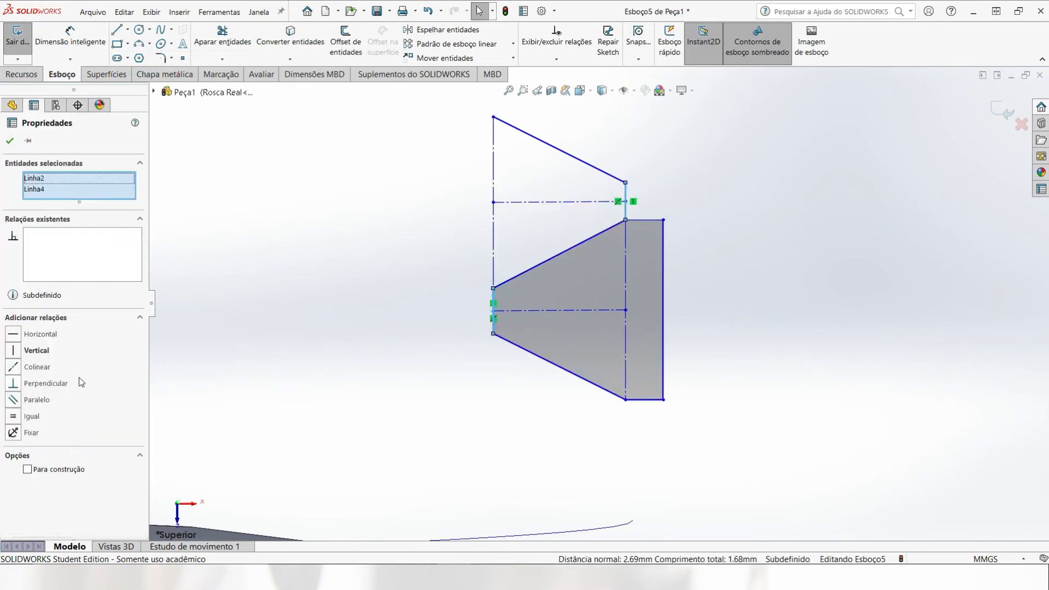
click(28, 469)
click(337, 431)
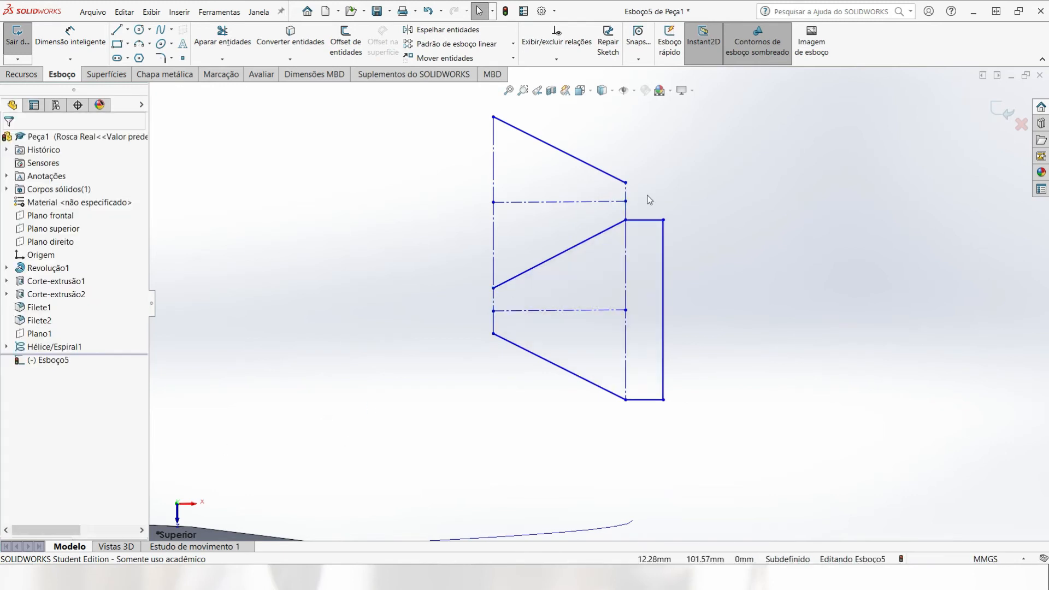
Step: Apply a horizontal relation to each of the two centerlines crossing the thread teeth
click(609, 203)
click(637, 153)
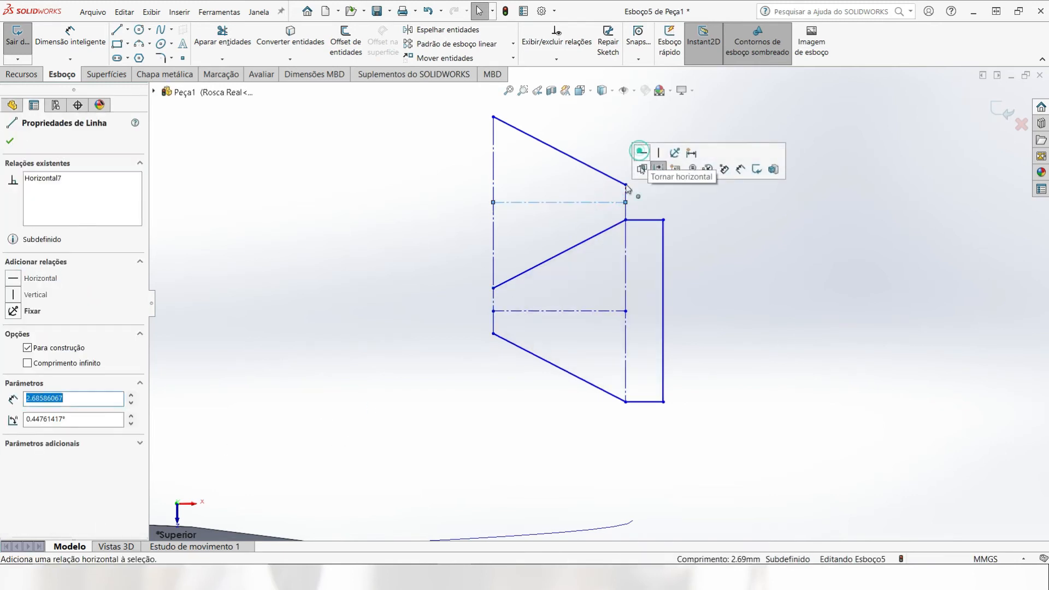
click(584, 311)
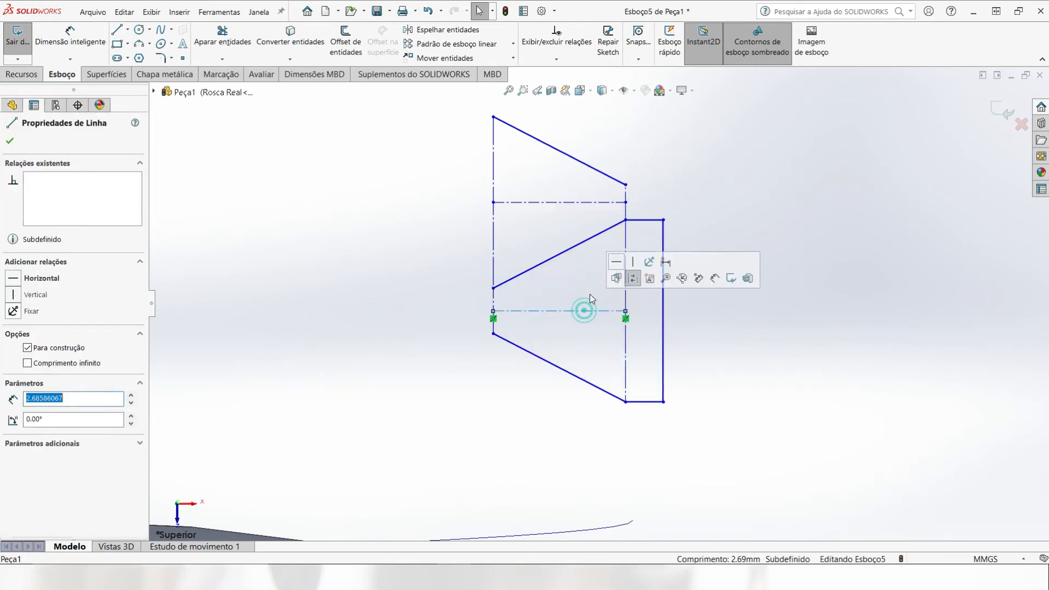
click(616, 266)
click(510, 399)
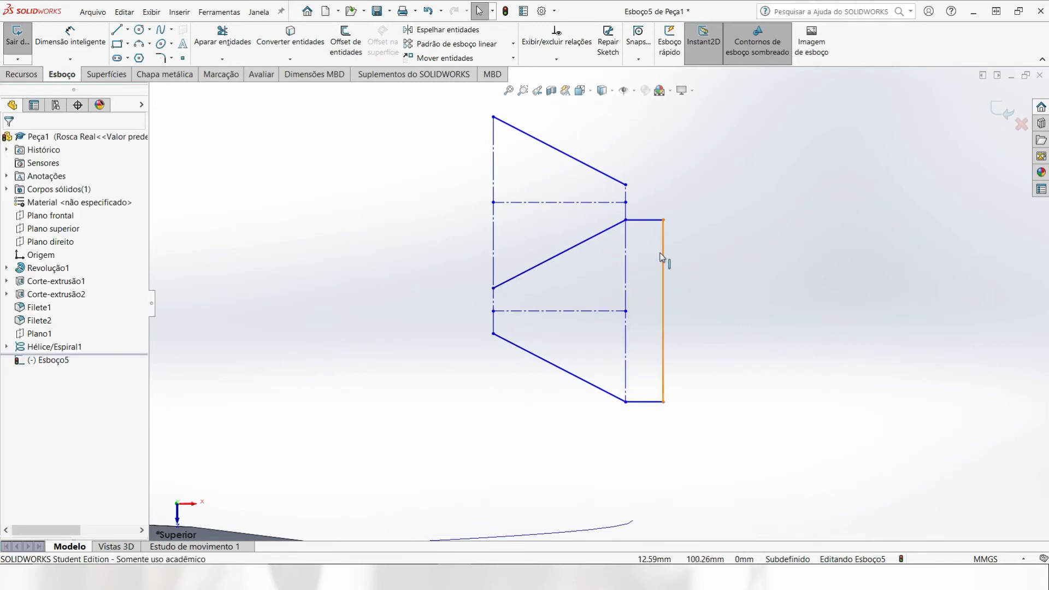
Step: Shift the lower tooth's upper wide-end corner slightly to test the profile's behaviour, and check the lower centerline's midpoint relation to the long construction line
mouse_move(626, 221)
mouse_down()
mouse_move(628, 247)
mouse_move(622, 221)
mouse_up()
click(613, 270)
click(622, 297)
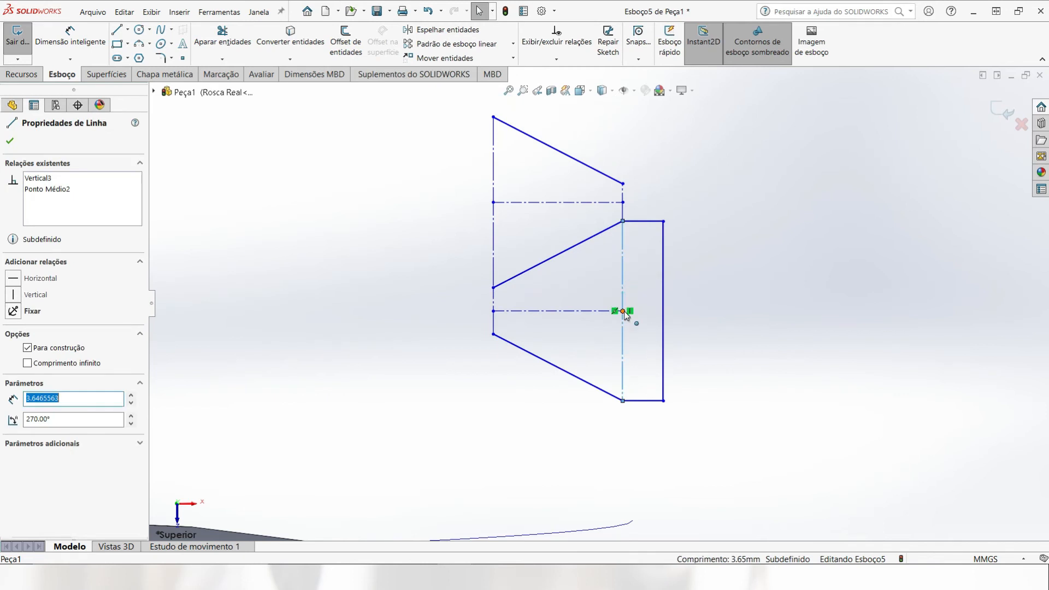
ctrl+click(623, 311)
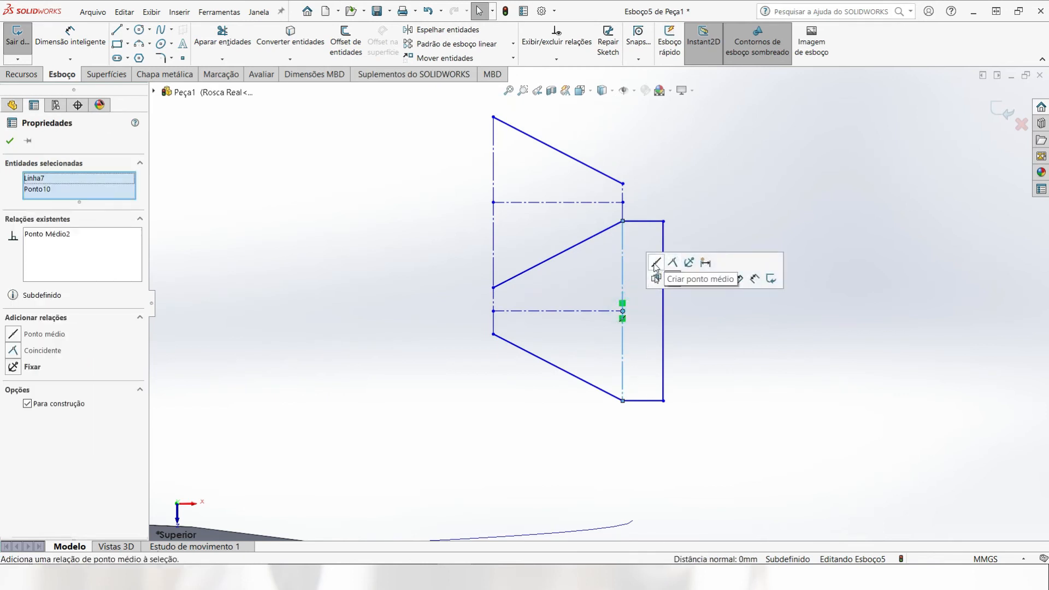
click(674, 321)
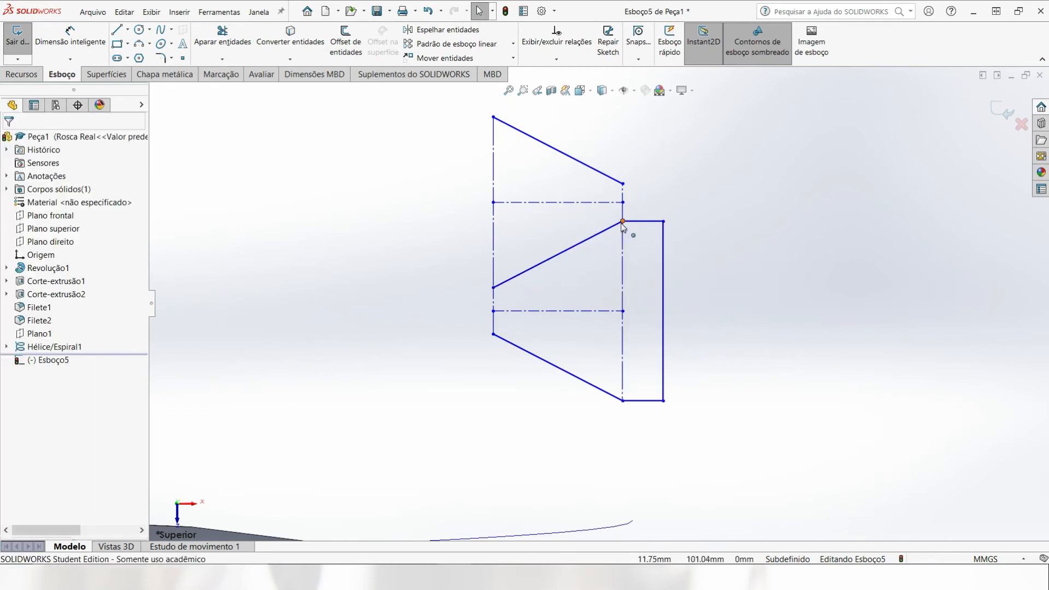
mouse_move(623, 222)
mouse_down()
mouse_move(626, 247)
mouse_move(623, 228)
mouse_up()
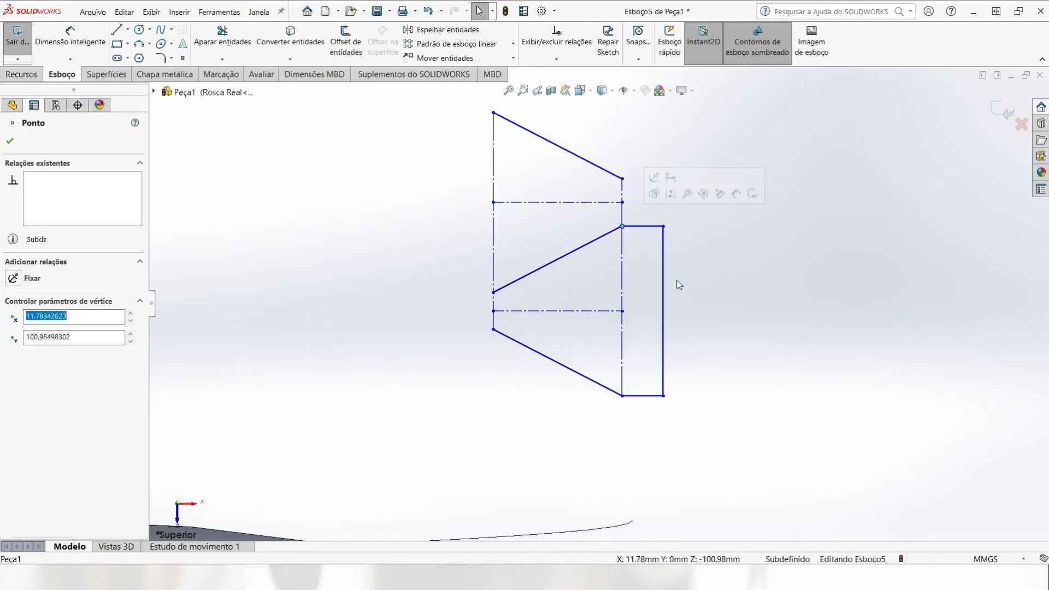
click(725, 312)
Step: Draw a three-point arc with a radius of about 0.38 mm bulging outward across the lower tooth's narrow end
key(z)
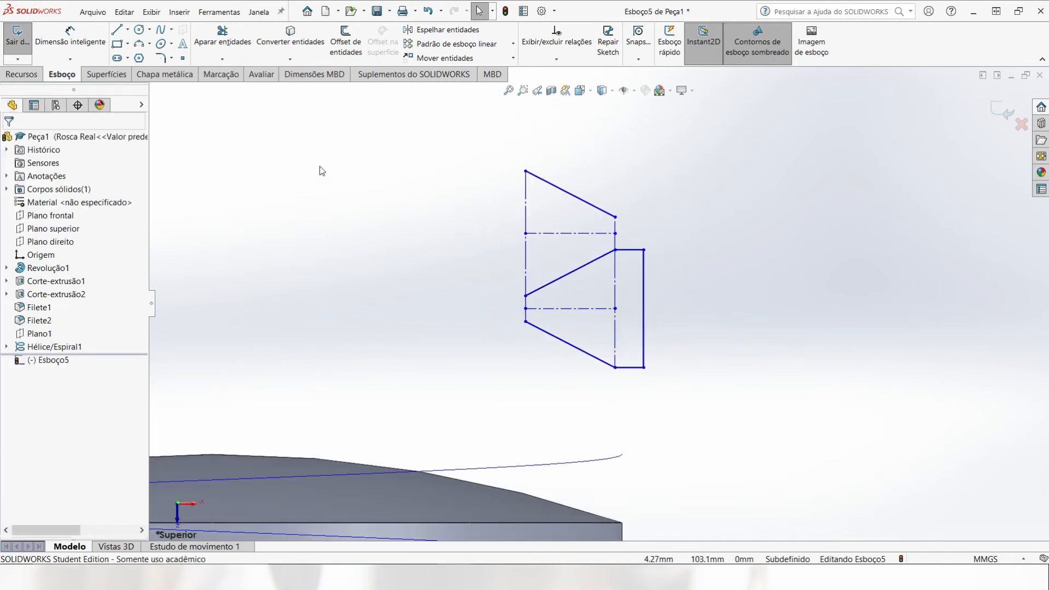
click(138, 46)
scroll(526, 264, down, 5)
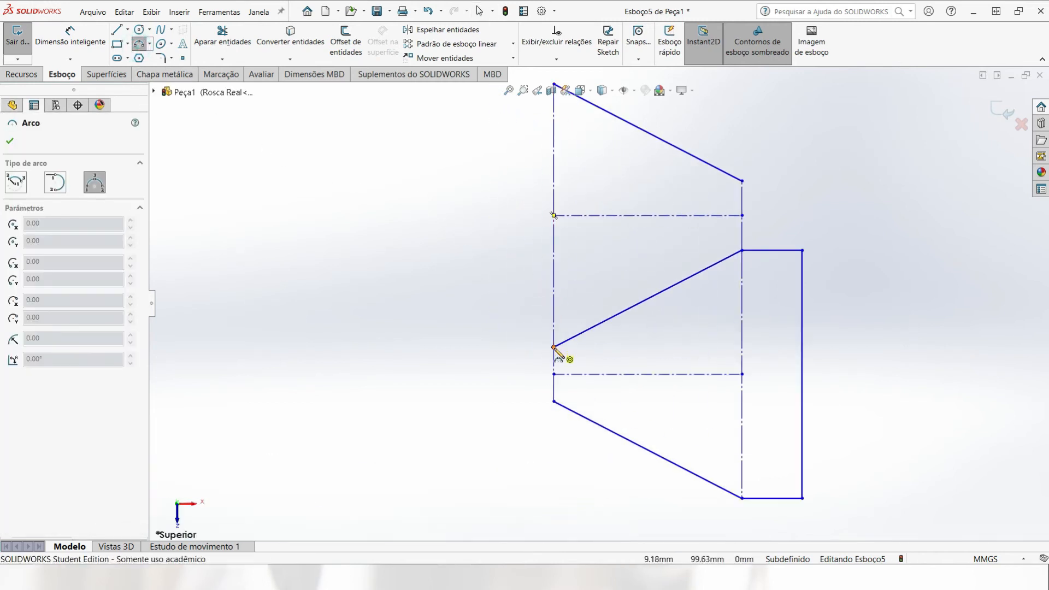
click(554, 347)
click(555, 400)
click(534, 388)
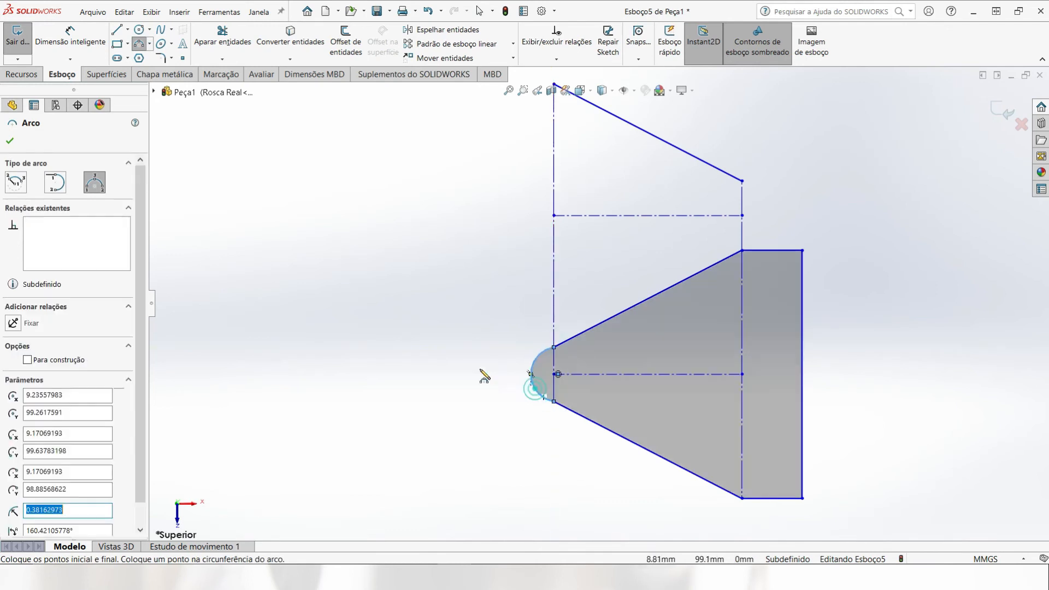
Step: Draw a three-point arc with a radius of about 0.59 mm bulging outward between the upper slanted line's end and the lower tooth's corner
click(742, 180)
click(742, 250)
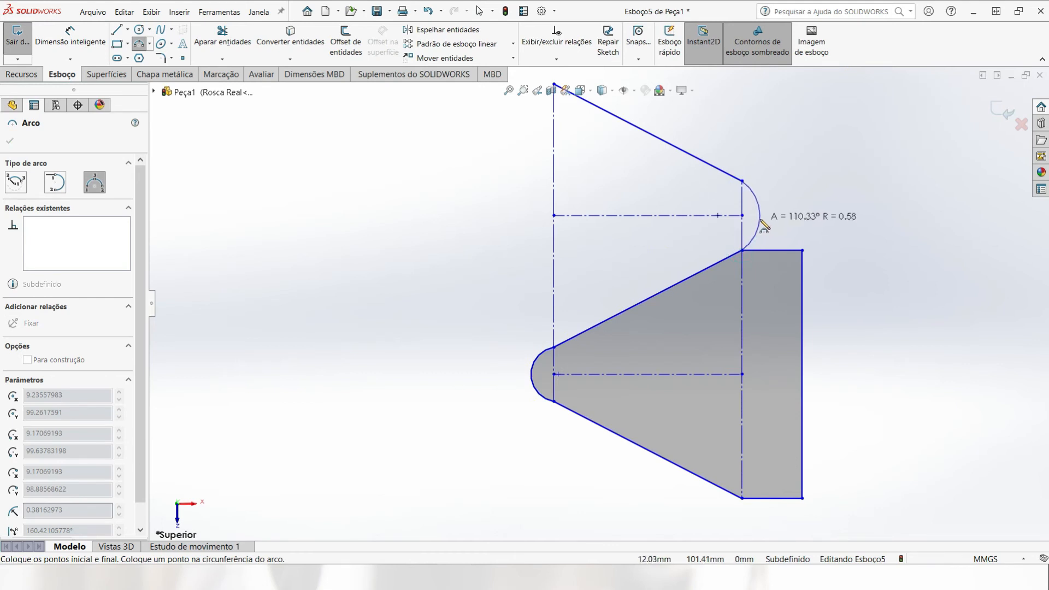
click(761, 224)
key(Escape)
Step: Convert the new root arc and the upper slanted line to construction geometry
click(758, 201)
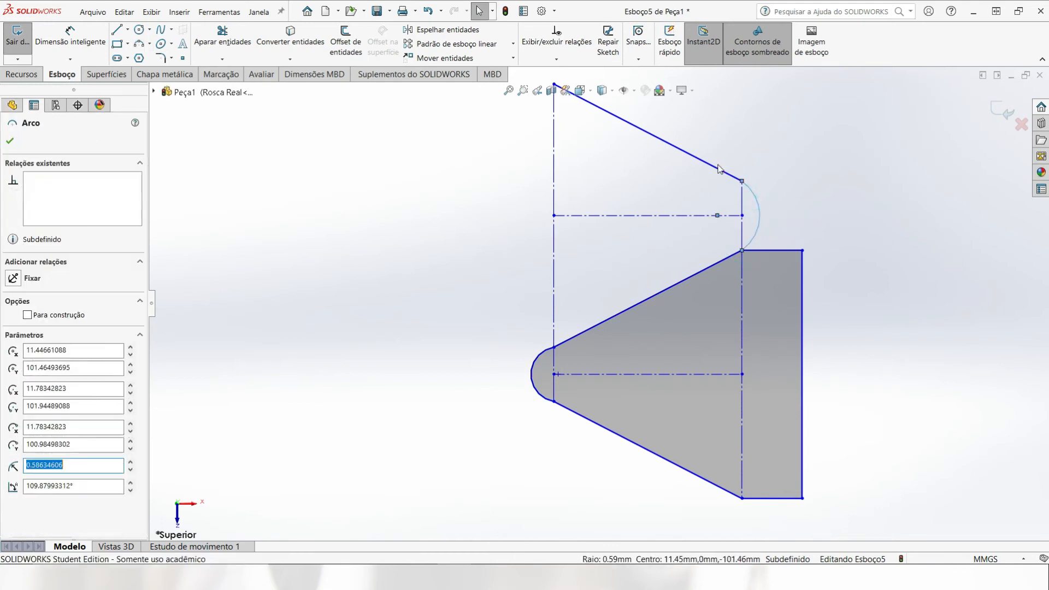
ctrl+click(719, 170)
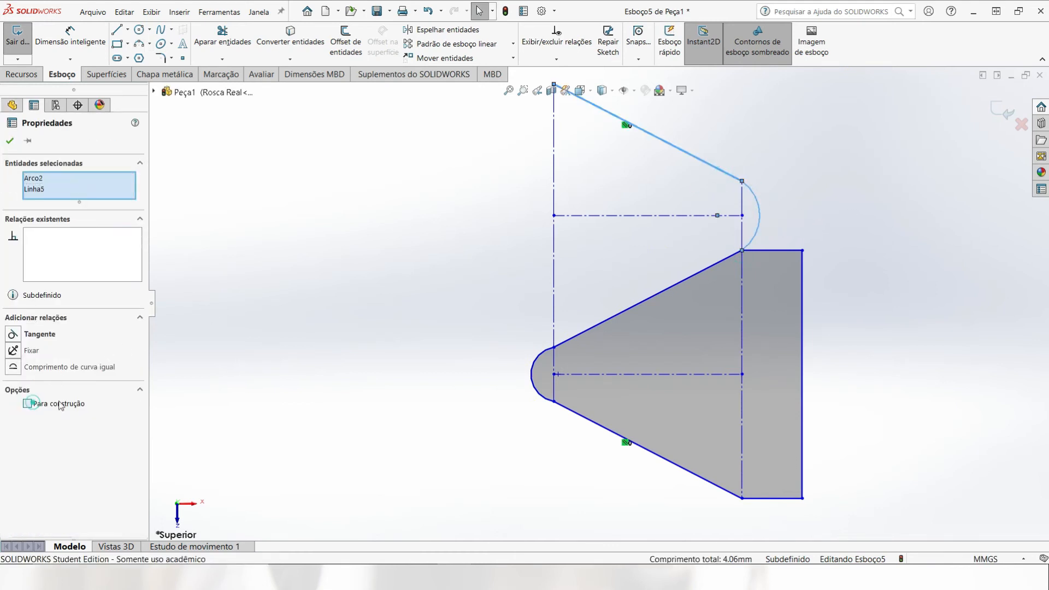
click(32, 403)
click(451, 363)
Step: Make the construction arc tangent to the lower tooth's upper flank and to the upper slanted construction line
scroll(595, 398, up, 3)
scroll(734, 351, down, 1)
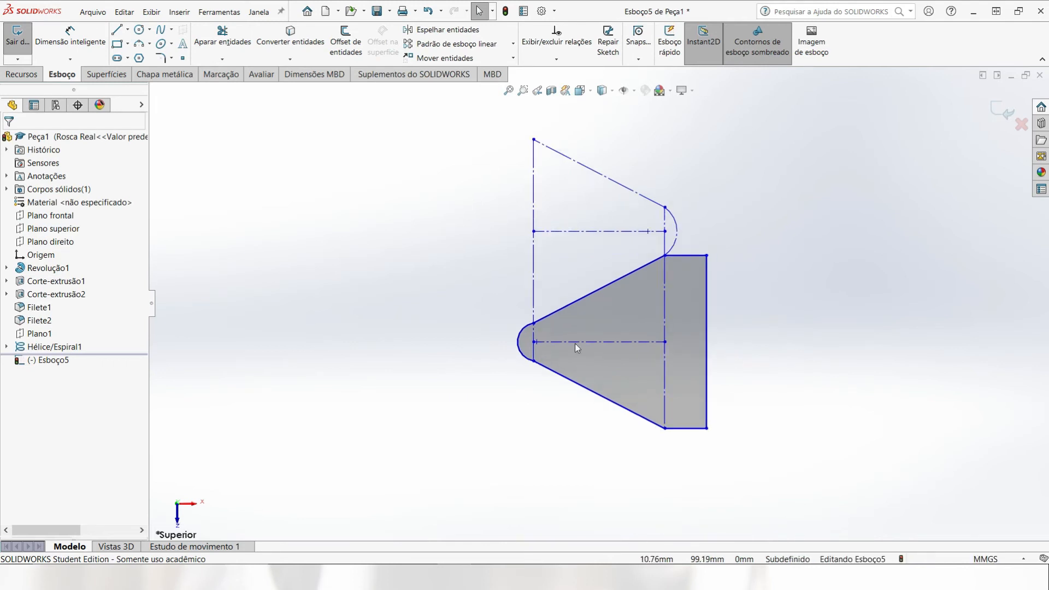
scroll(564, 331, down, 1)
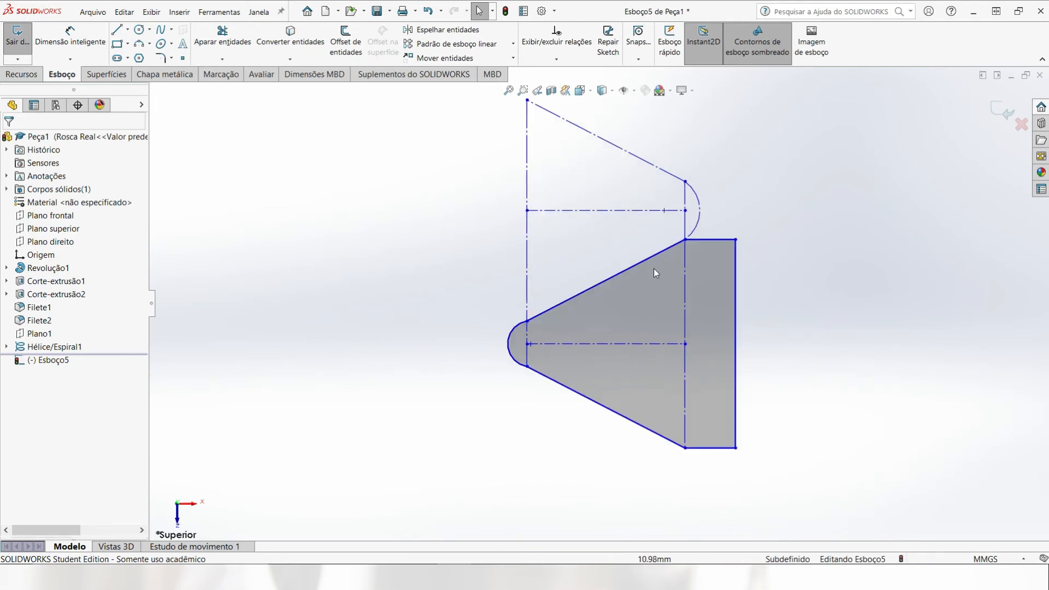
click(699, 227)
ctrl+click(673, 246)
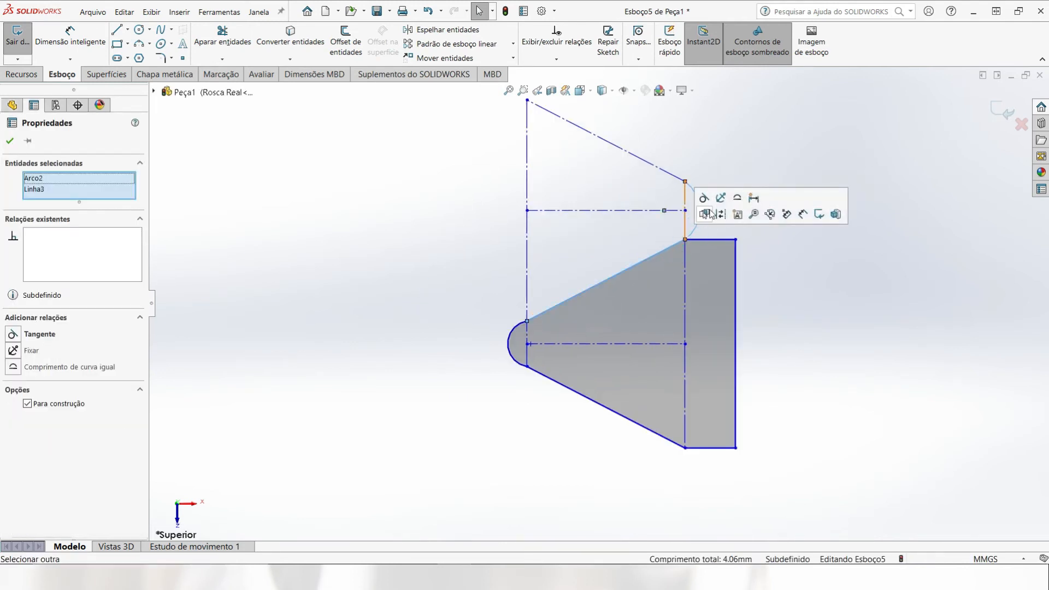
click(704, 198)
key(Escape)
click(690, 187)
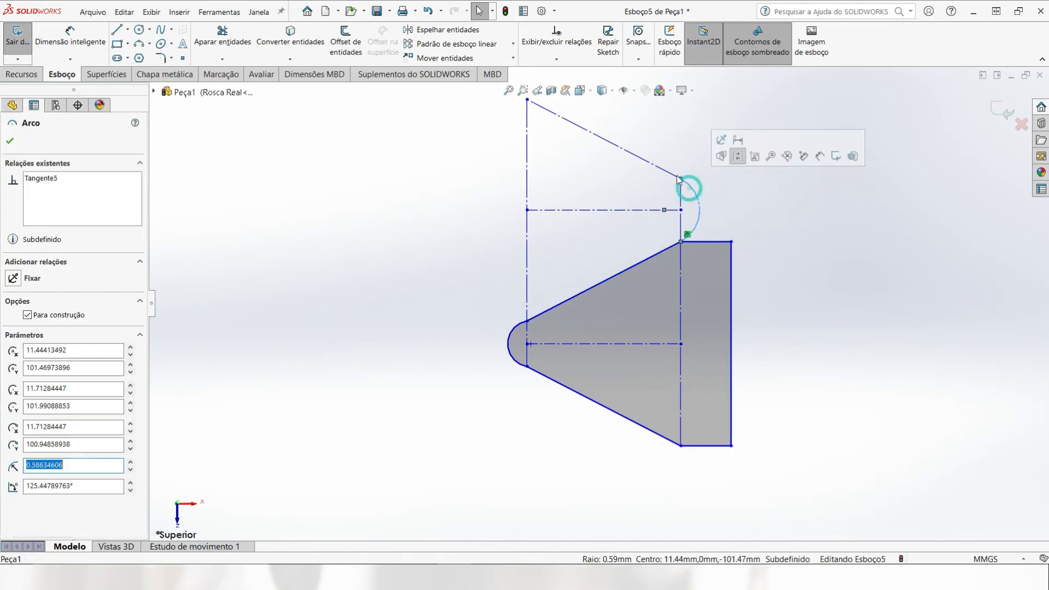
ctrl+click(669, 171)
click(578, 250)
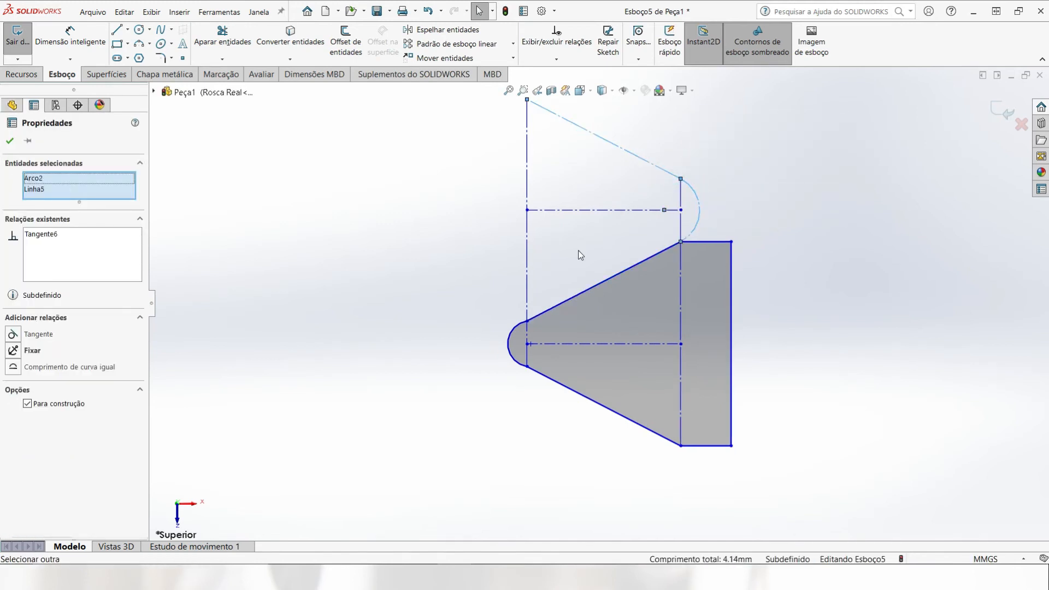
Step: Make the arc at the lower tooth's narrow end tangent to both of its slanted flanks
click(541, 313)
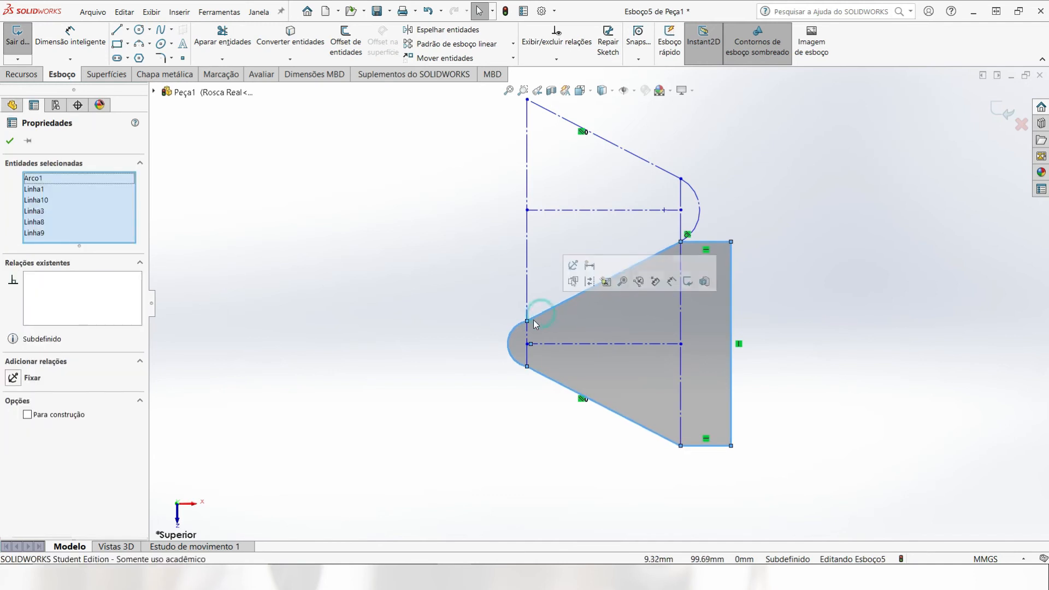
key(Escape)
click(520, 327)
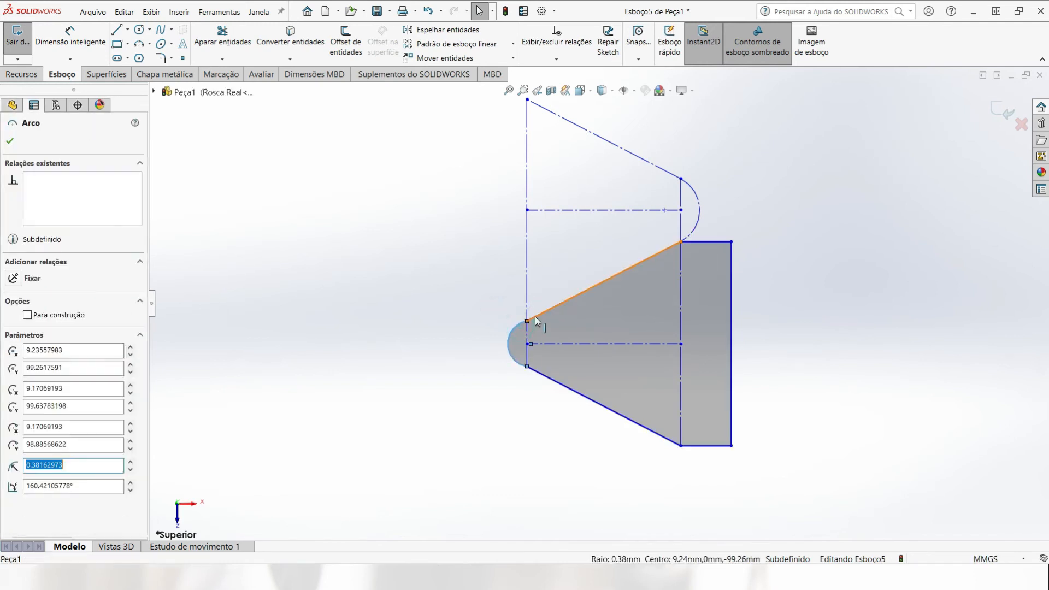
ctrl+click(536, 316)
click(567, 267)
click(486, 294)
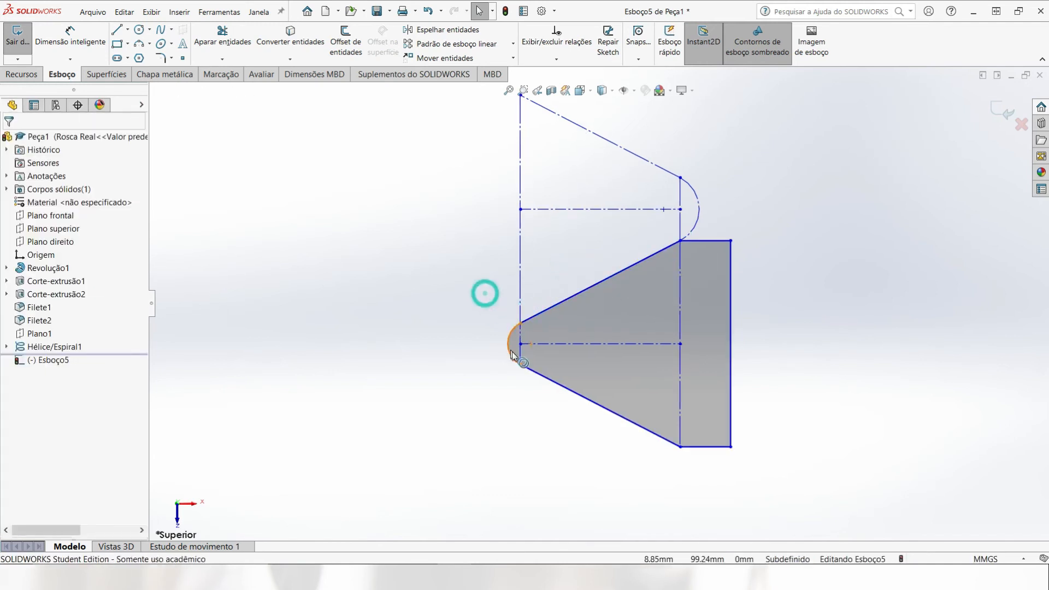
click(514, 360)
ctrl+click(534, 371)
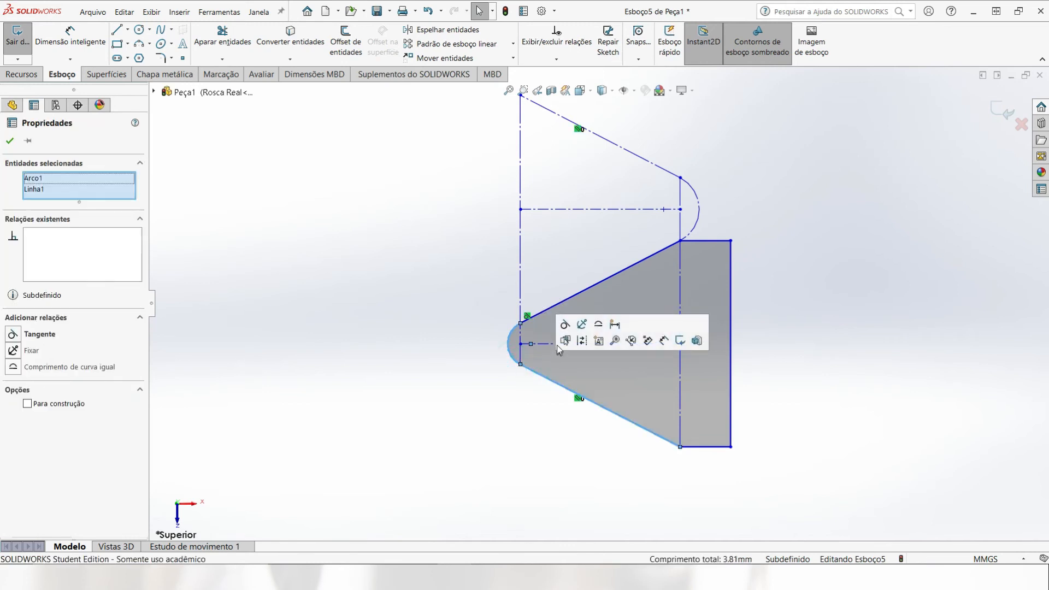
click(564, 326)
click(475, 318)
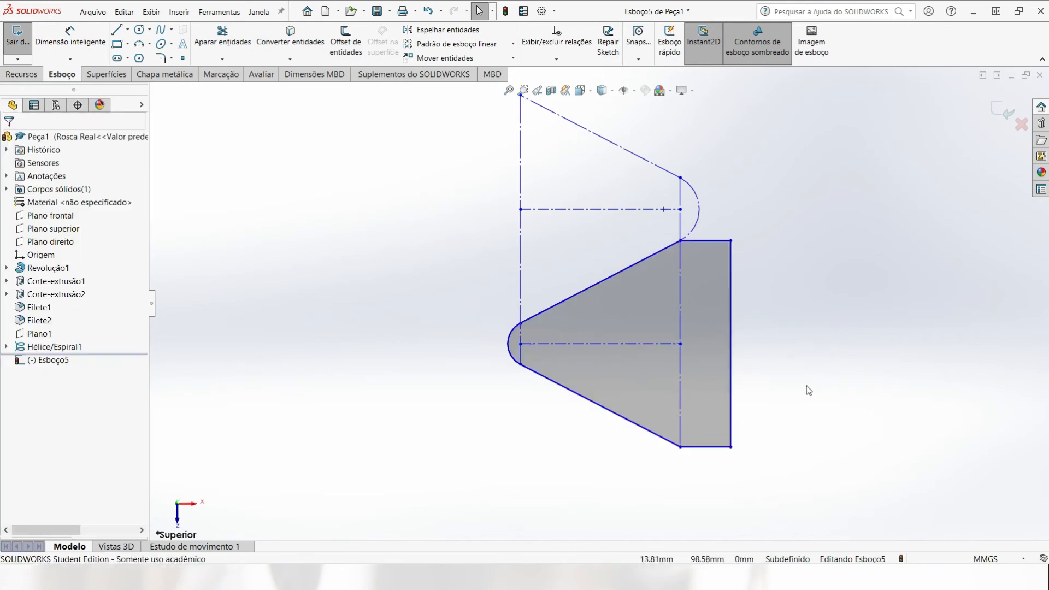
Step: Dimension the angle between the lower tooth's two slanted flanks as 60°
click(58, 34)
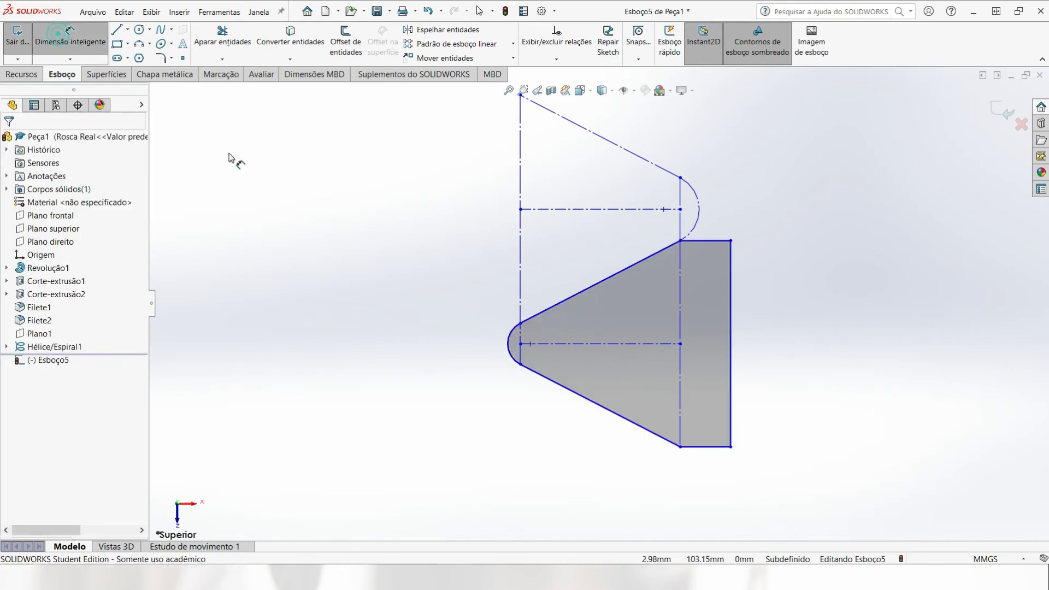
click(601, 282)
click(632, 422)
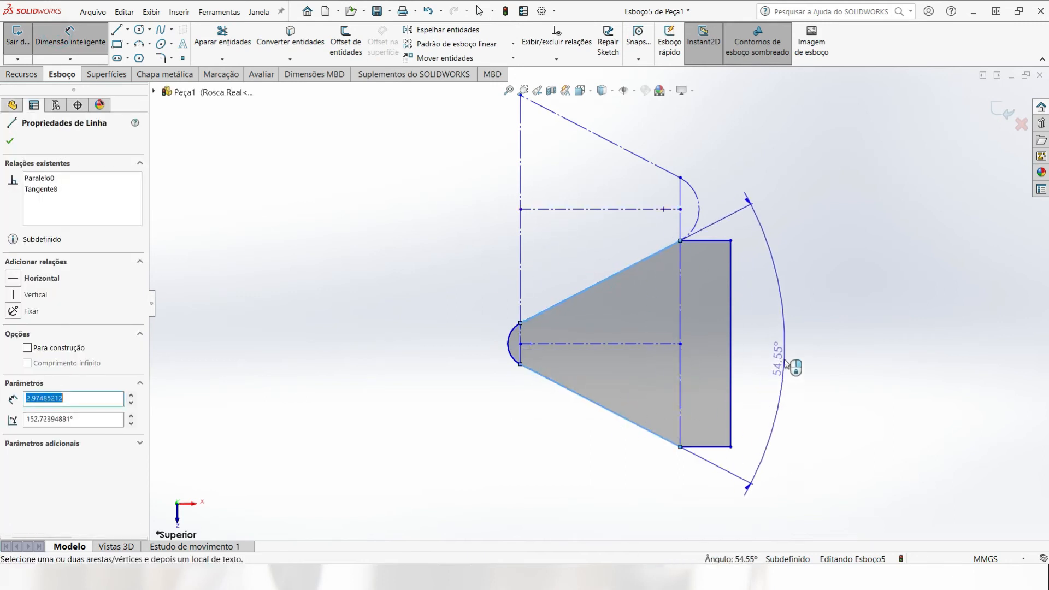
click(787, 365)
text(60)
key(Return)
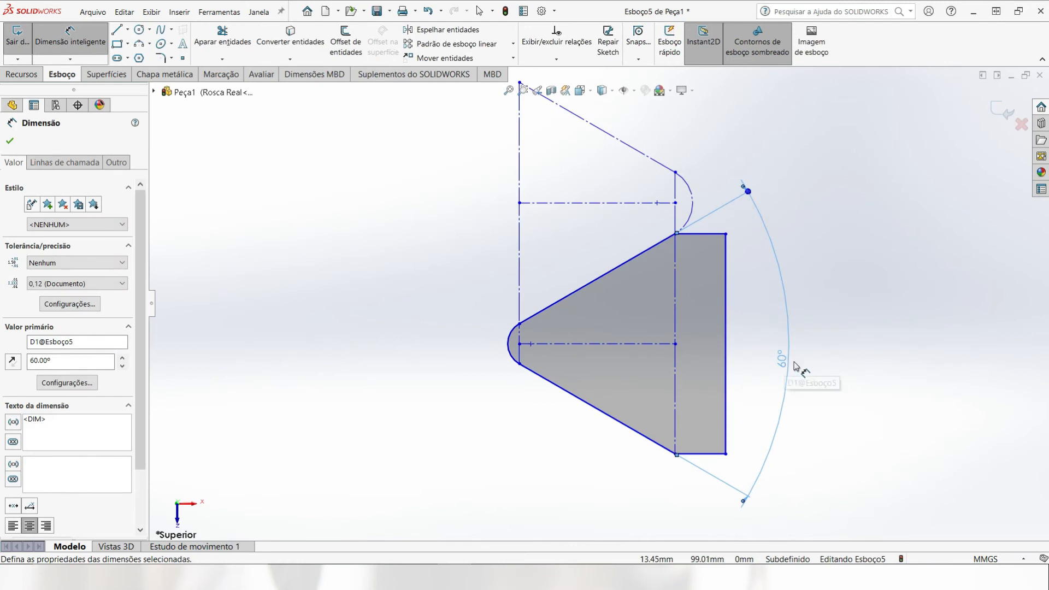
click(623, 148)
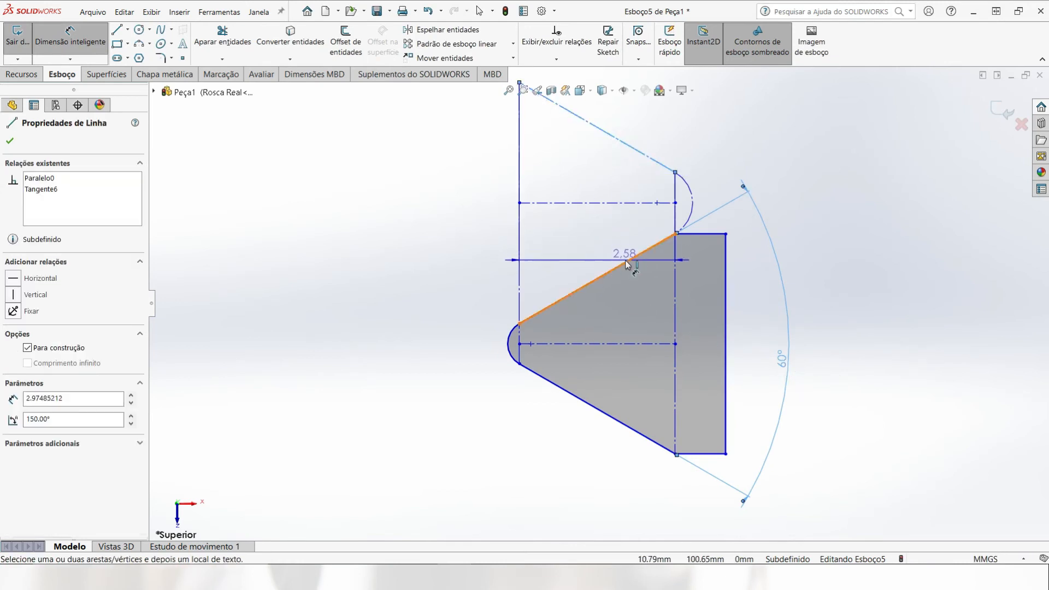
click(612, 271)
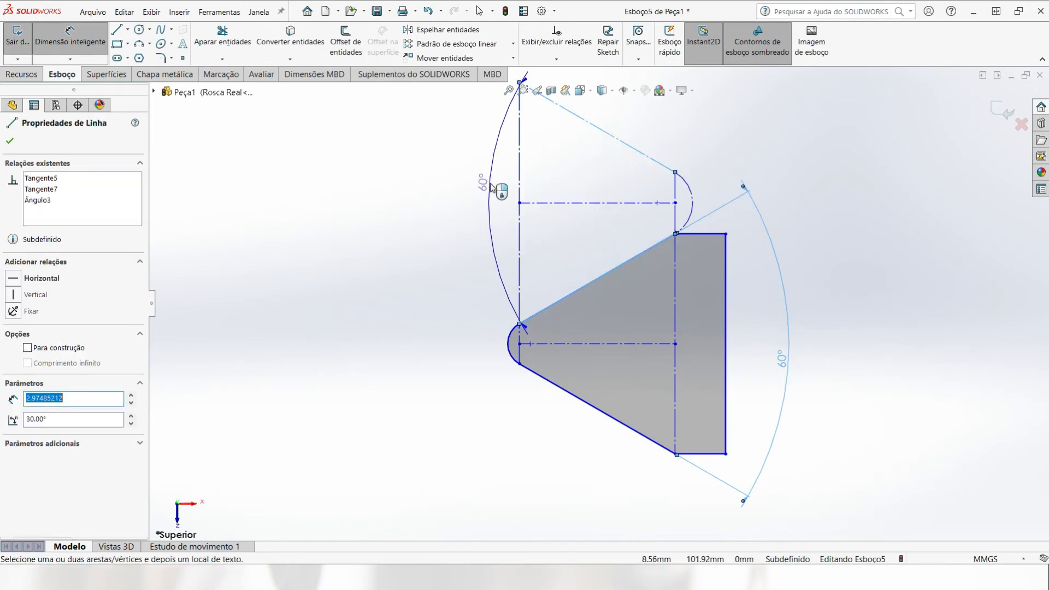
key(Escape)
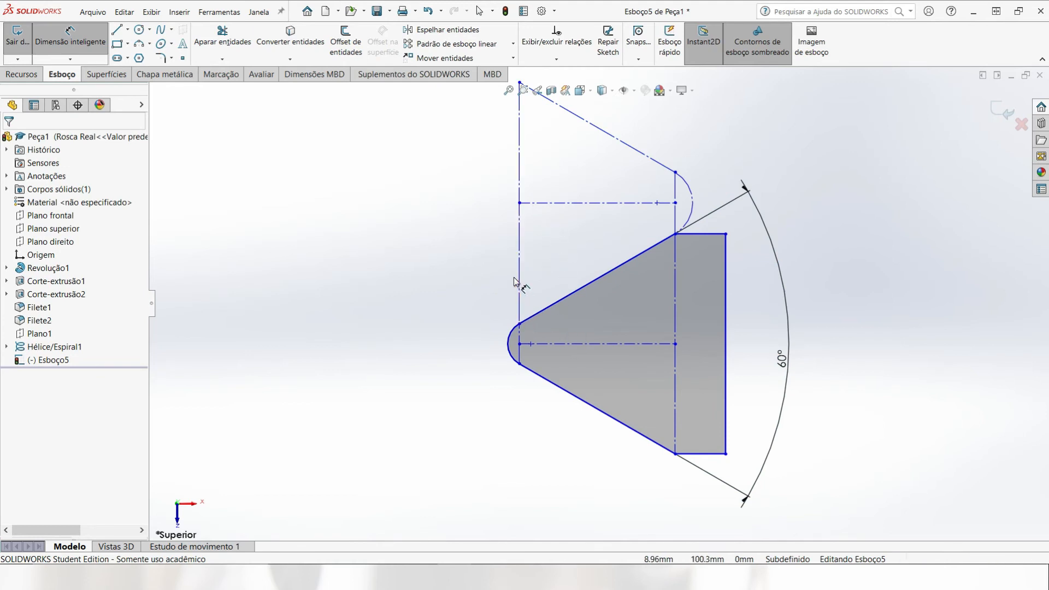
Step: Dimension the vertical distance between the two horizontal centerlines as 1.5 mm
click(592, 344)
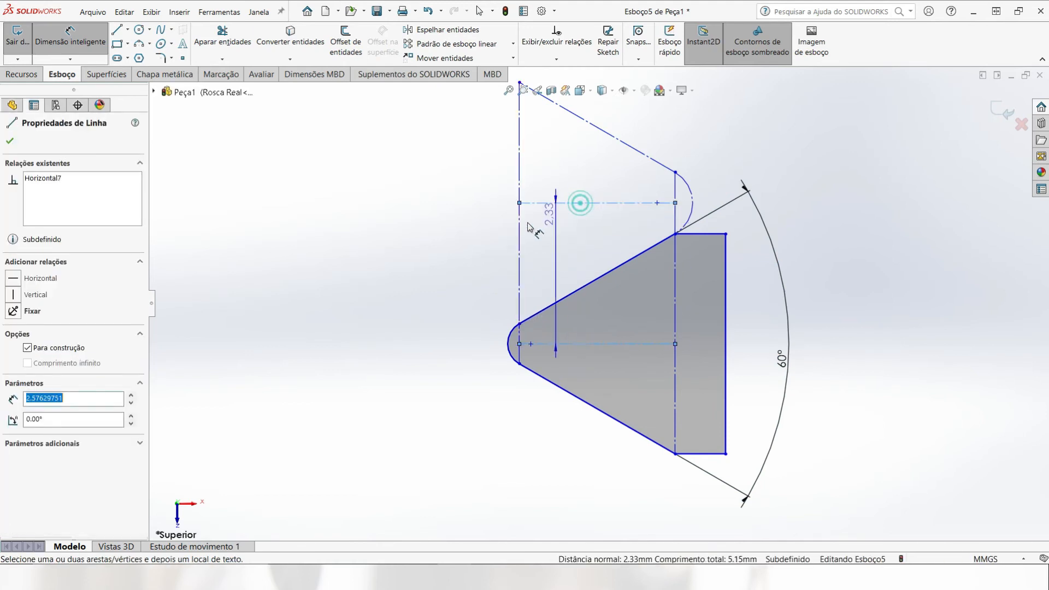
click(415, 253)
text(1,5)
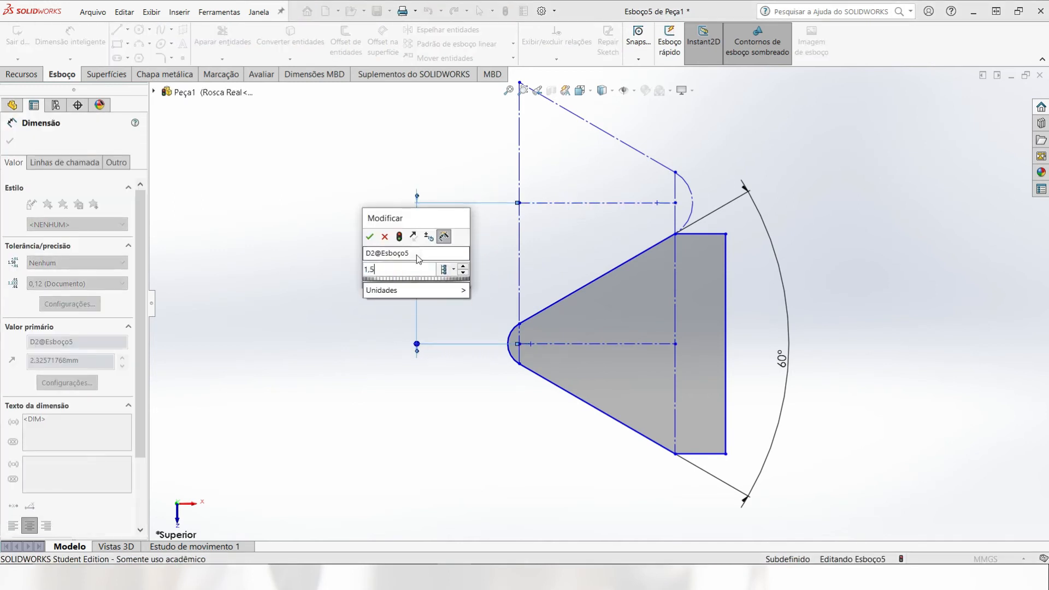
key(Return)
Step: Dimension the horizontal distance between the two vertical construction lines as 1.5 mm
scroll(533, 374, down, 4)
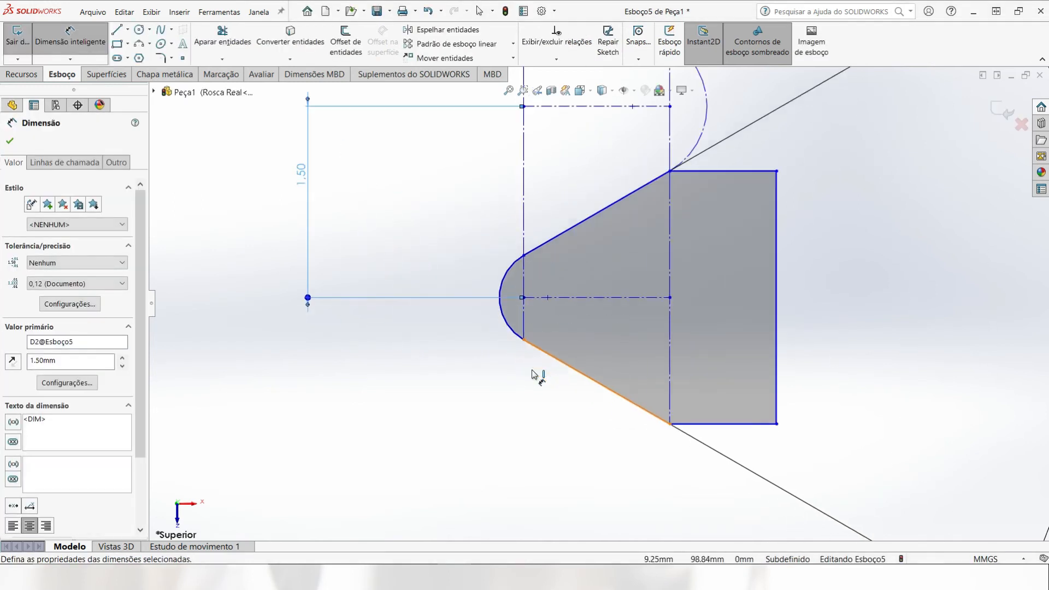
scroll(537, 331, up, 3)
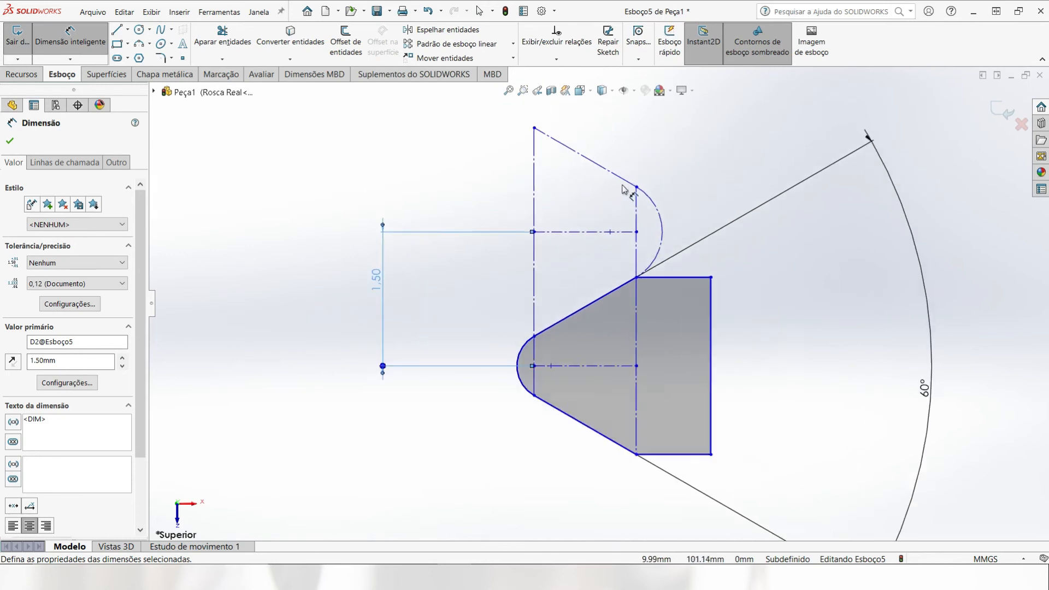
scroll(633, 216, down, 2)
click(638, 218)
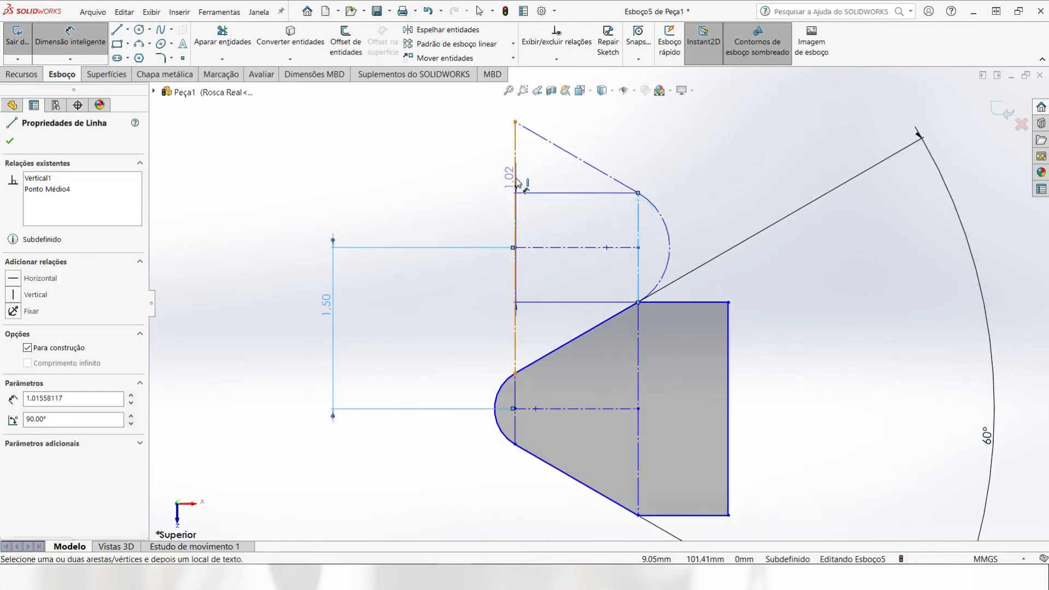
click(515, 174)
scroll(514, 175, up, 2)
click(568, 118)
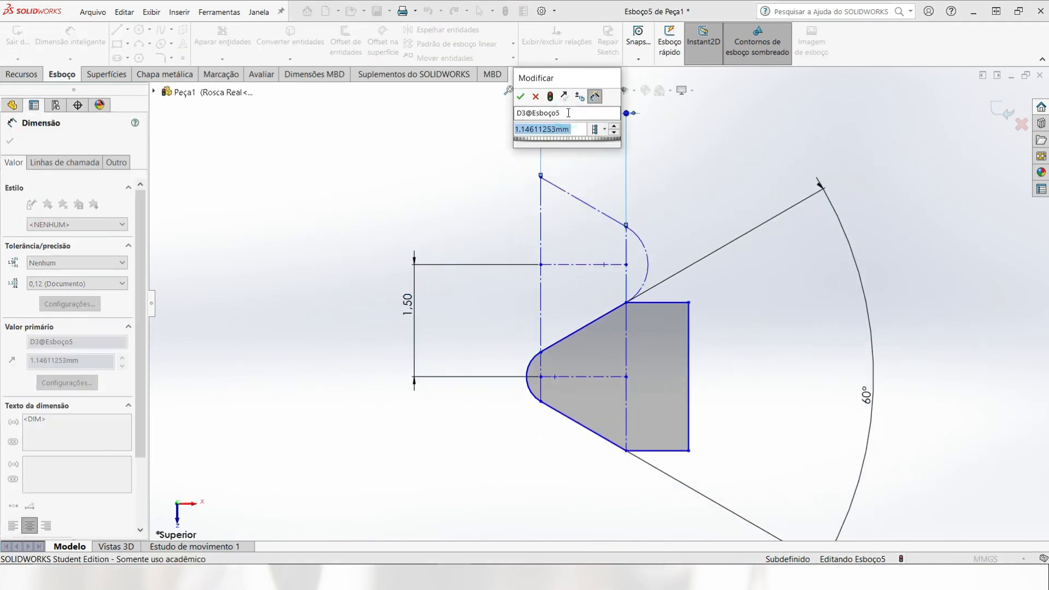
text(1.5)
key(Return)
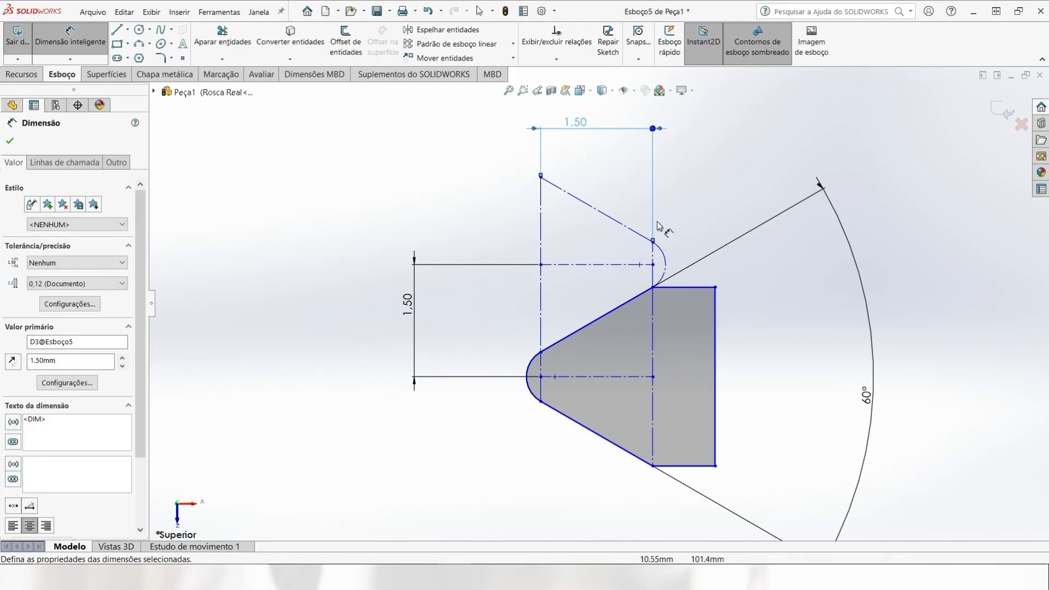
key(Escape)
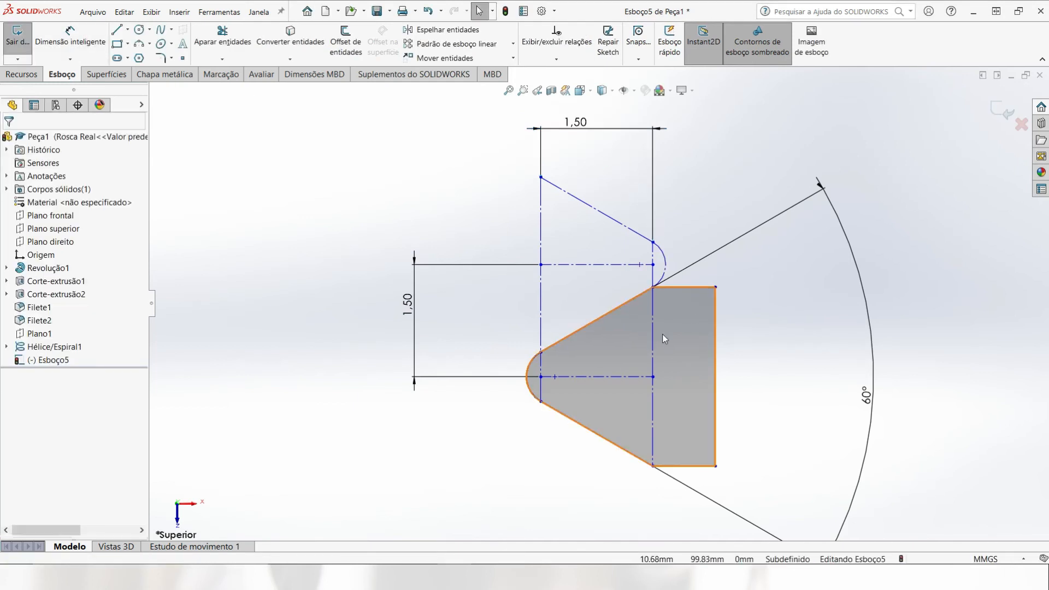
Step: Shift the corner at the base of the tooth's lower flank toward the narrow end, and make the two arcs equal
mouse_move(653, 466)
mouse_down()
mouse_move(664, 397)
mouse_move(637, 450)
mouse_move(581, 465)
mouse_move(613, 462)
mouse_move(610, 451)
mouse_move(608, 464)
mouse_up()
click(512, 449)
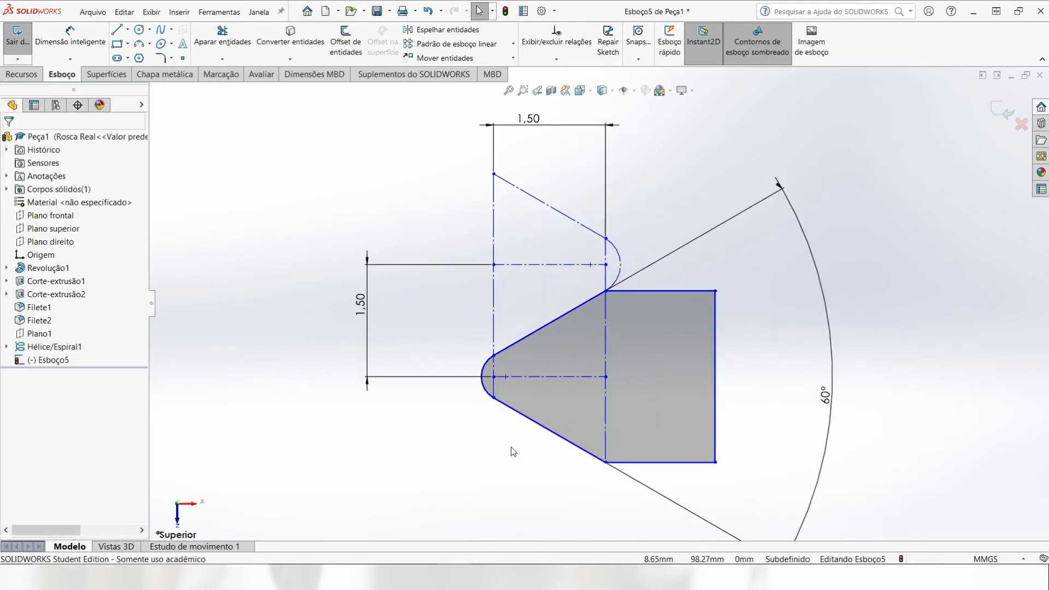
click(489, 399)
ctrl+click(621, 259)
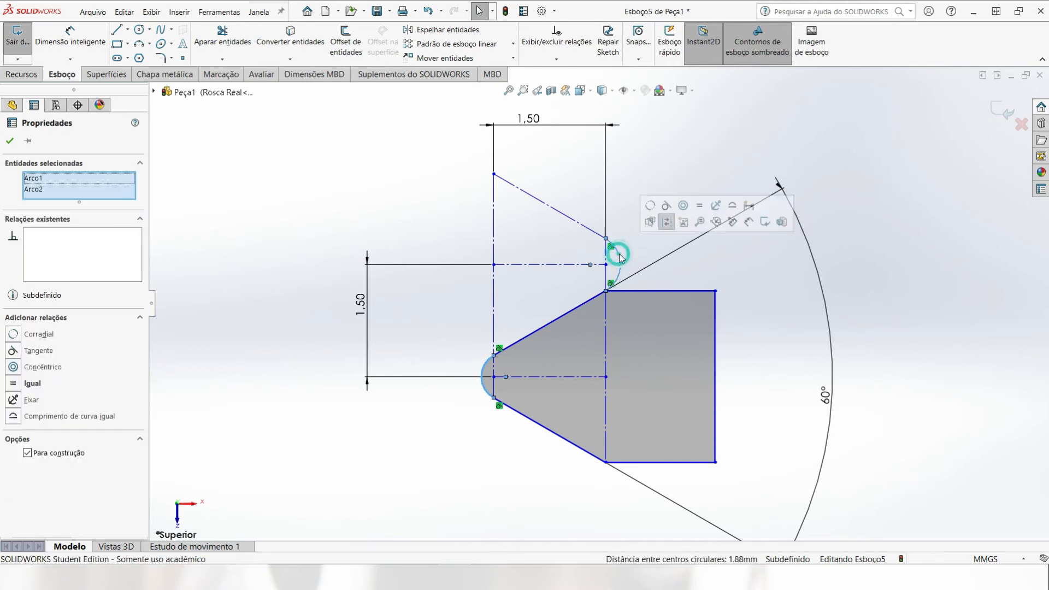
click(700, 205)
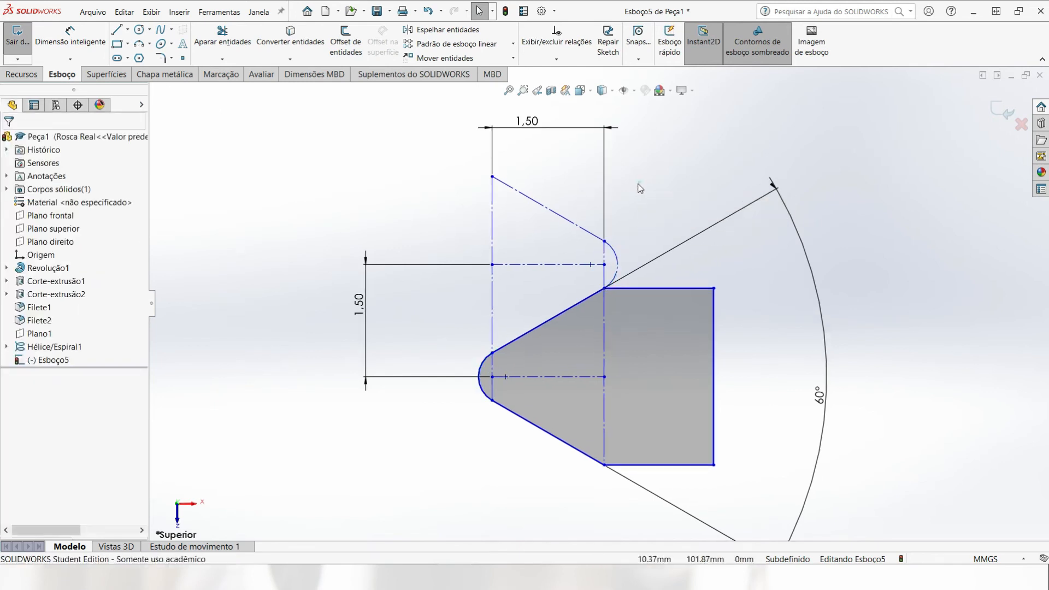
Step: Reposition the whole thread profile slightly closer to the shaft's end
click(604, 288)
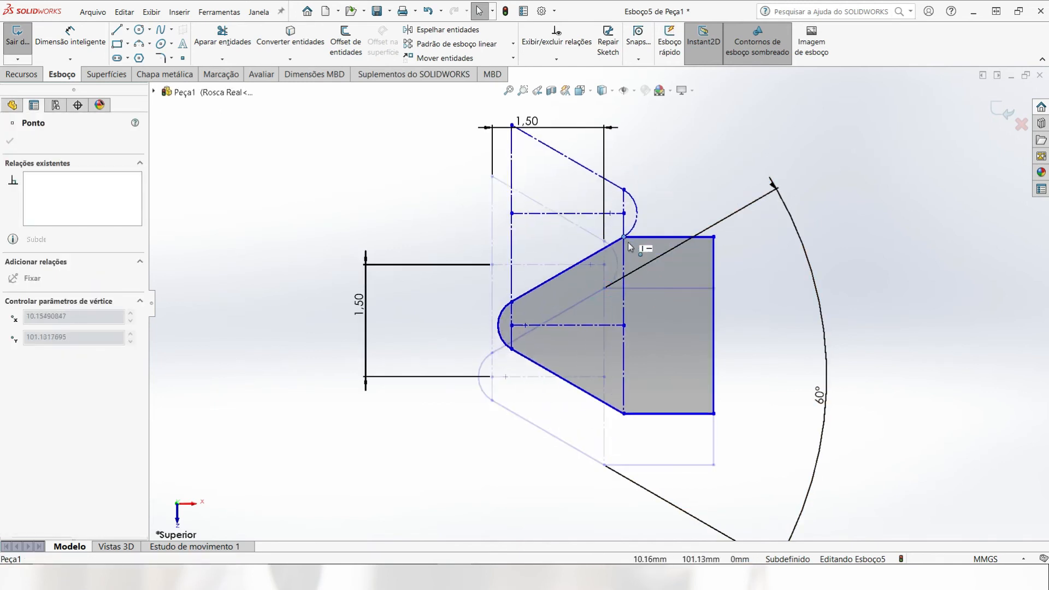
scroll(634, 339, up, 4)
scroll(570, 418, up, 4)
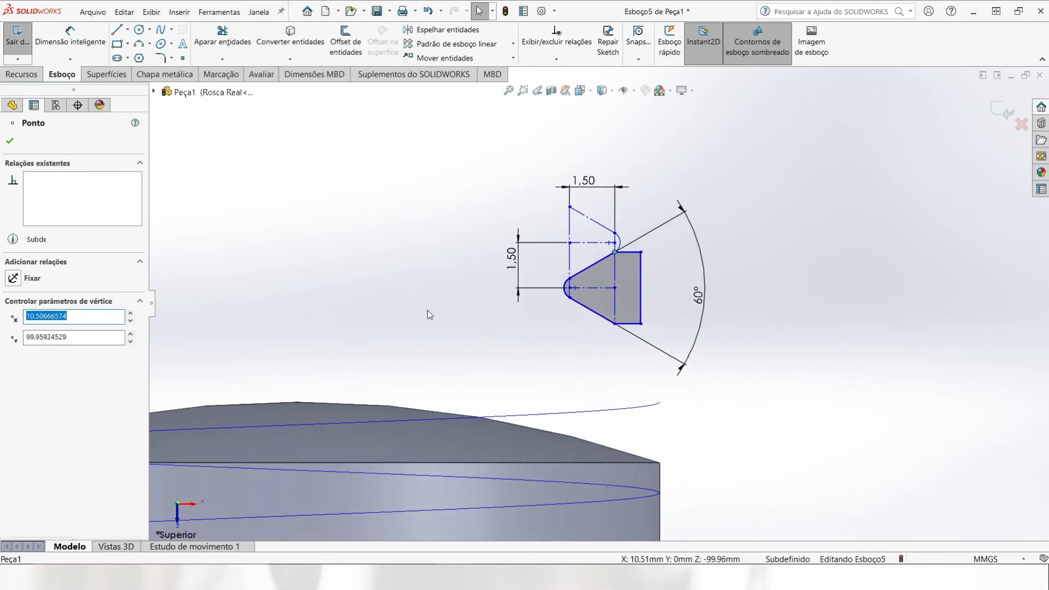
Step: Make the vertical construction line at the base of the tooth flanks collinear with the shaft's outer silhouette edge
click(81, 42)
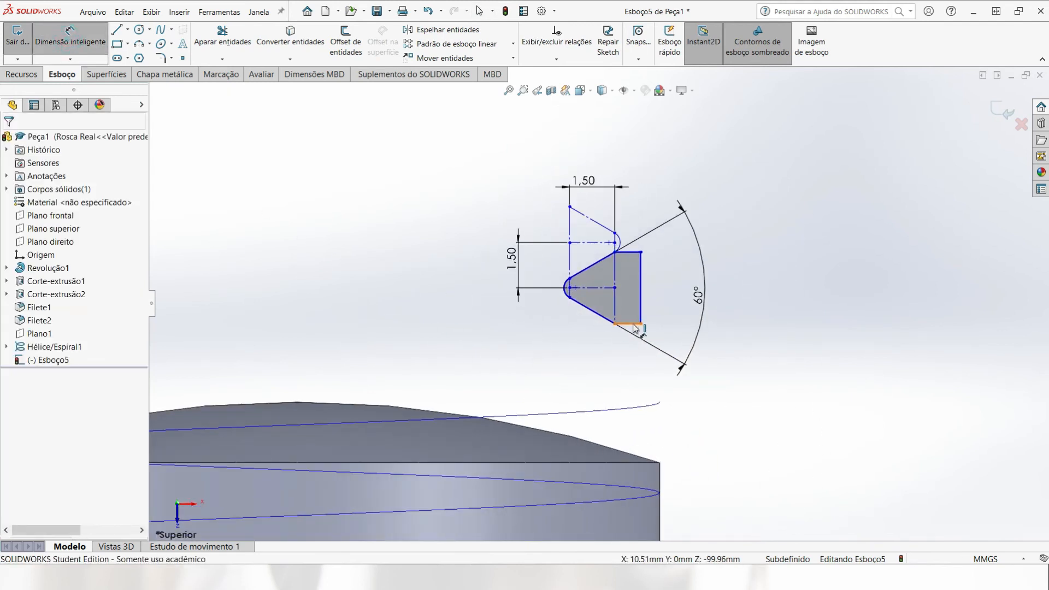
key(Escape)
click(616, 306)
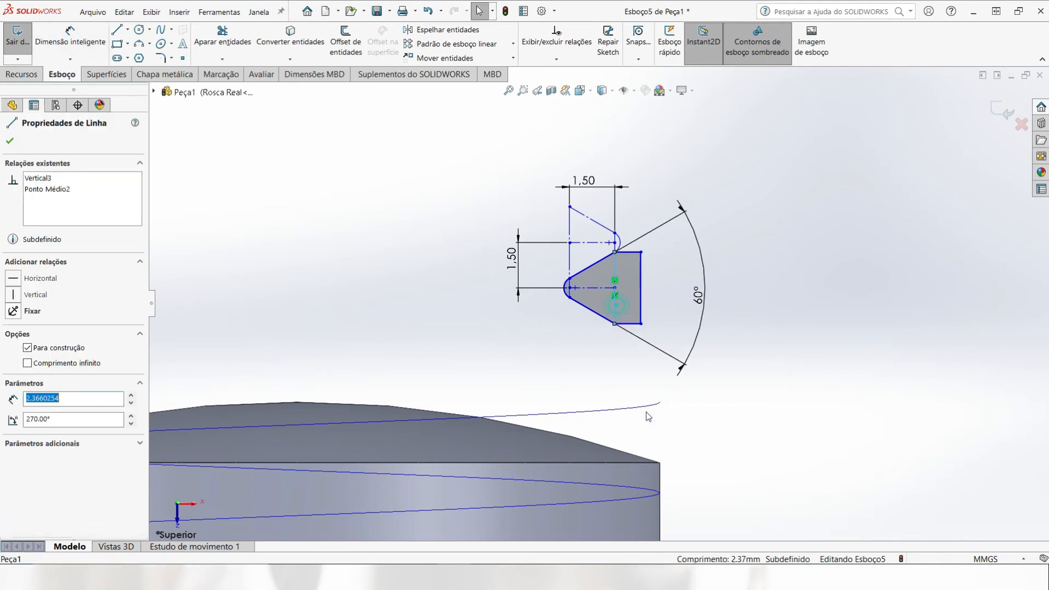
ctrl+click(660, 481)
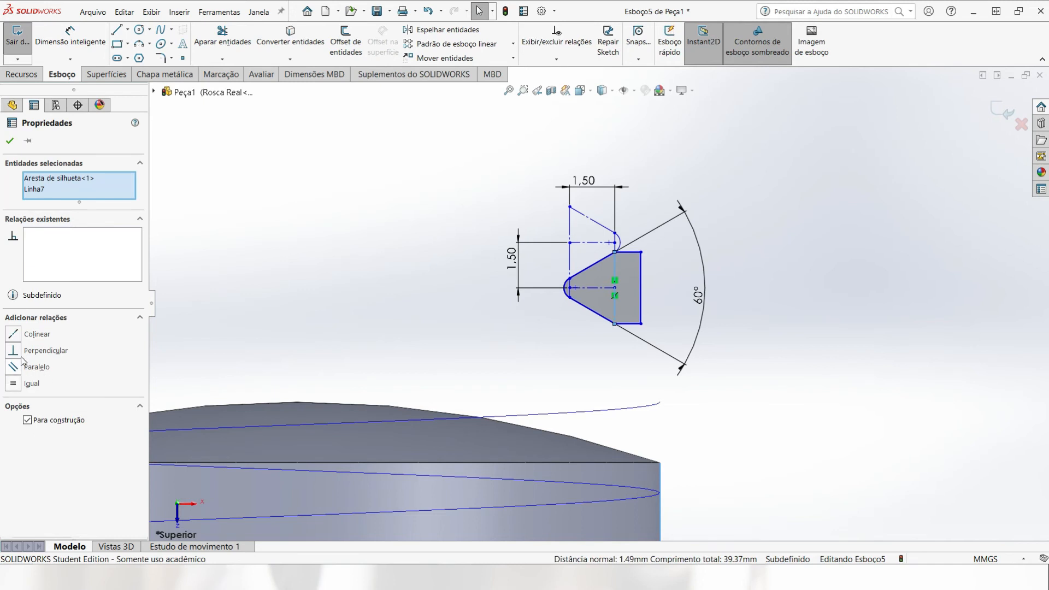
click(13, 333)
click(781, 425)
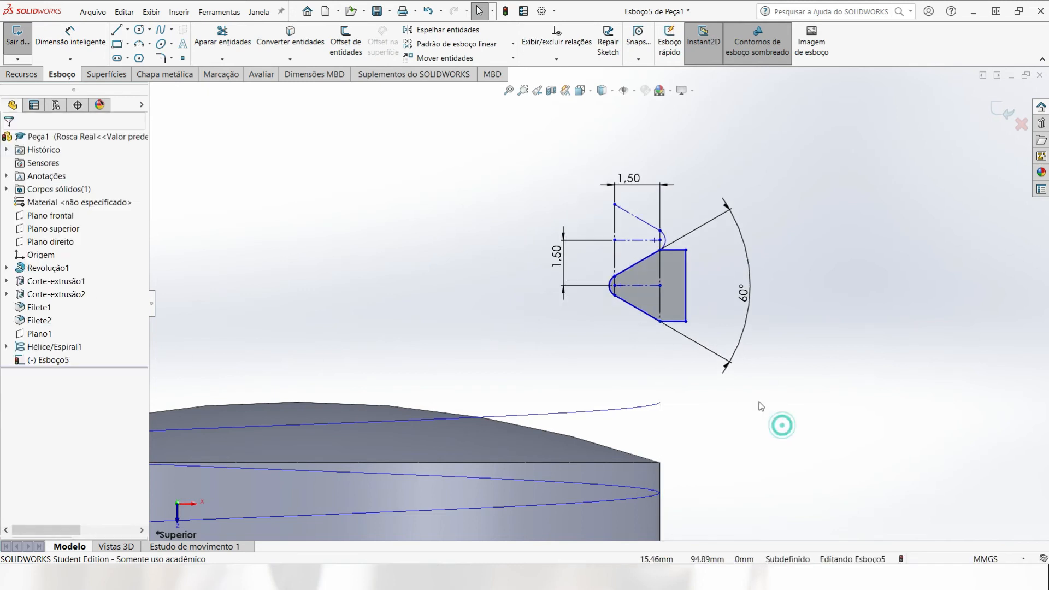
Step: Dimension the vertical distance from the thread profile's lower horizontal edge to the origin as 95 mm
click(69, 34)
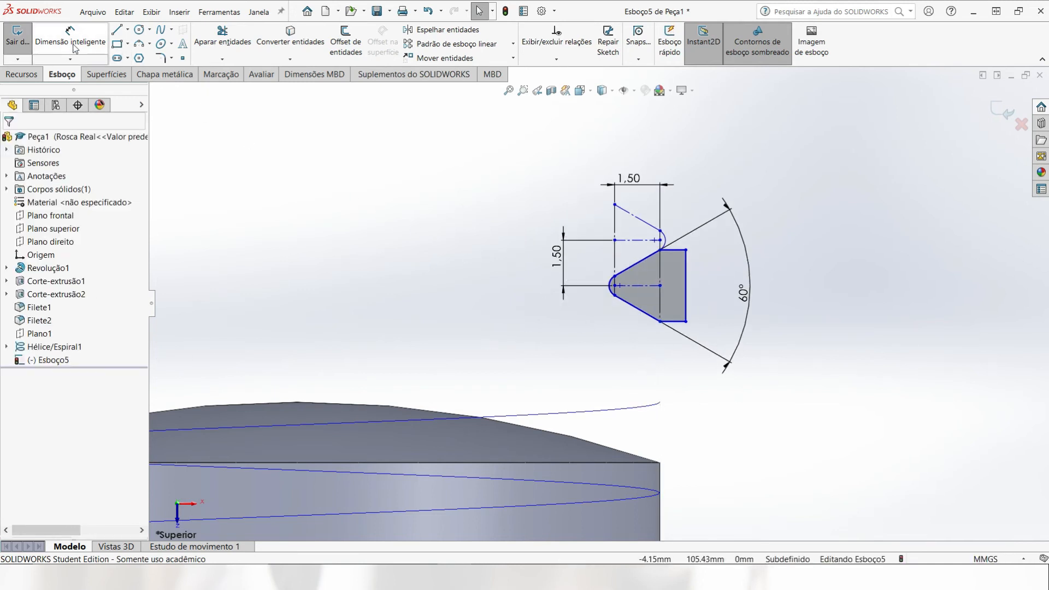
click(672, 322)
scroll(655, 372, up, 5)
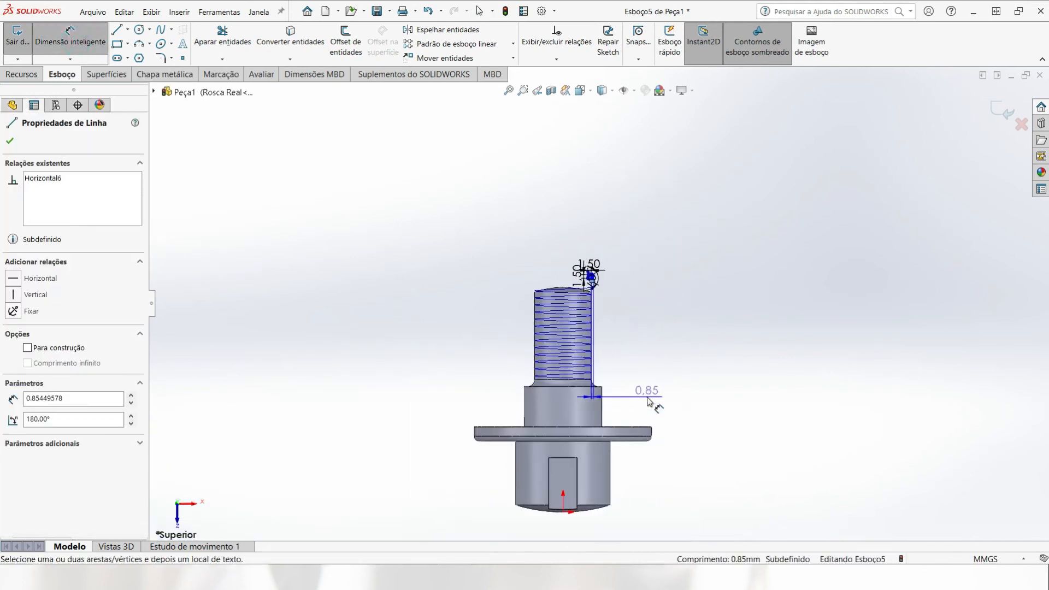
scroll(612, 393, up, 3)
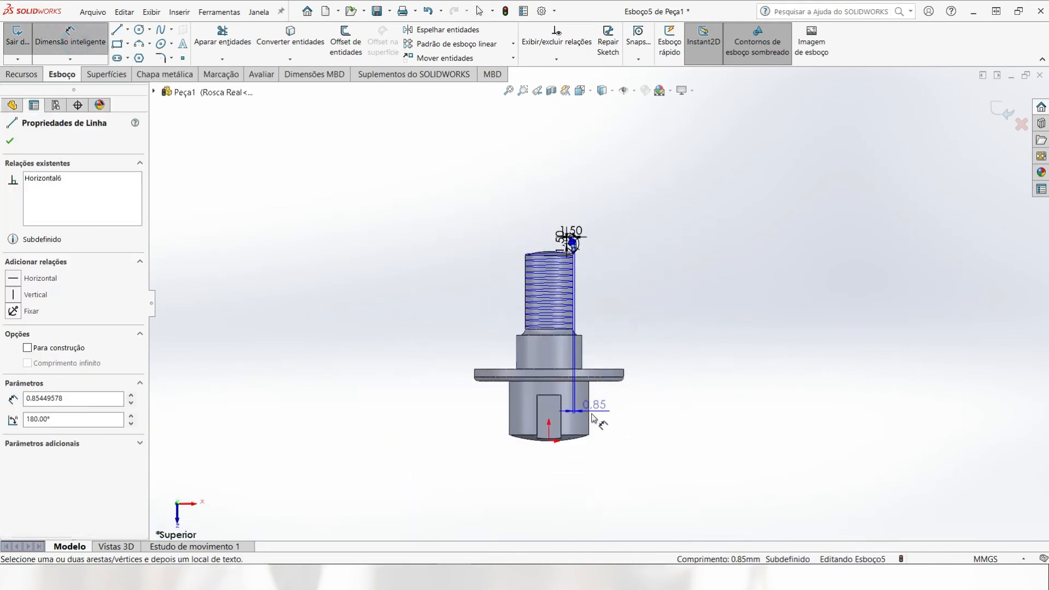
click(549, 440)
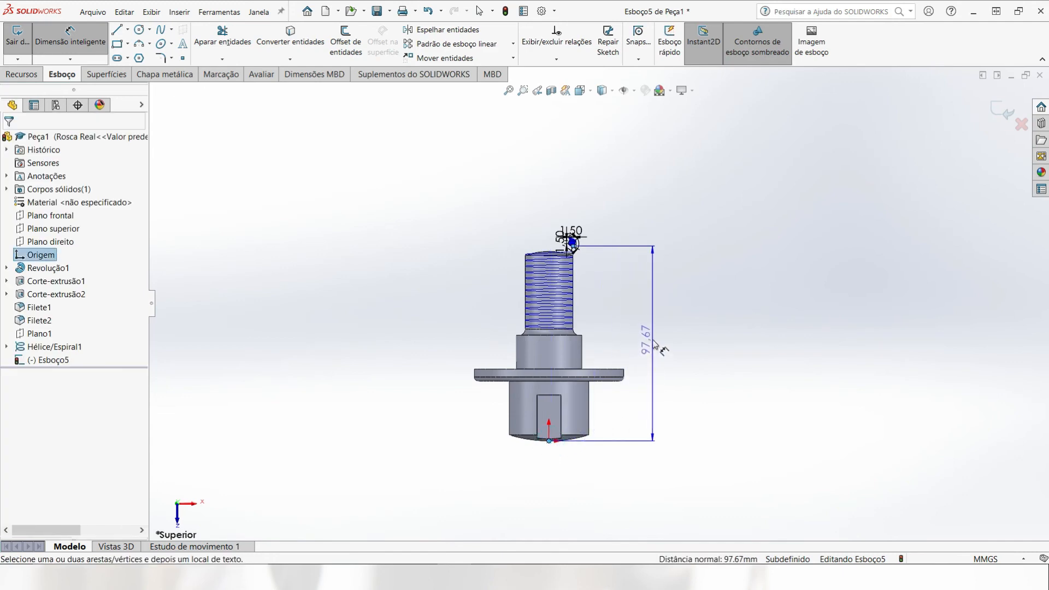
click(656, 344)
text(95)
key(Return)
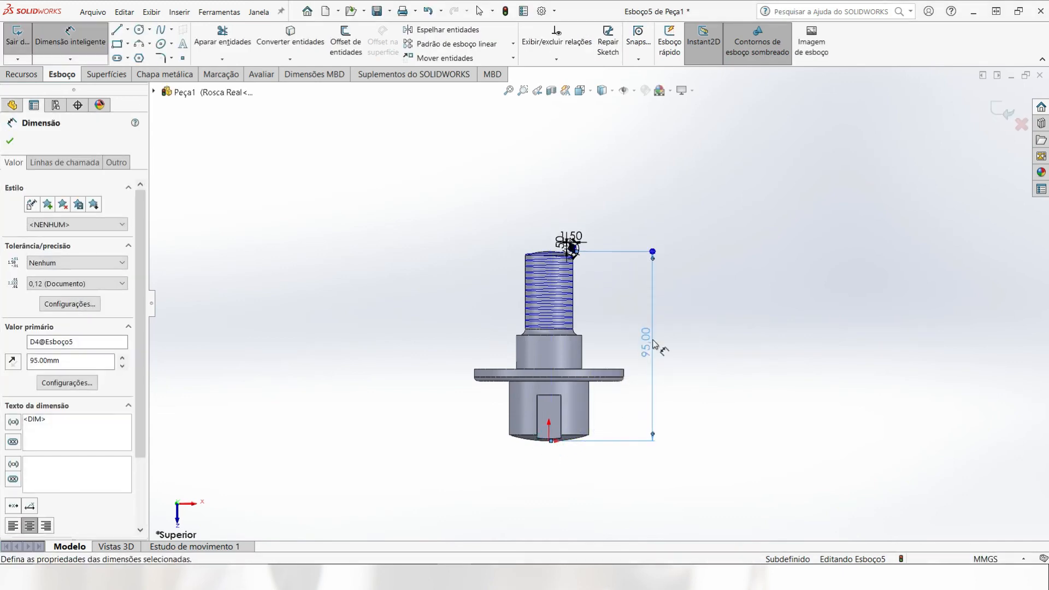
Step: Dimension the width of the rectangular part behind the thread tooth as 0.5 mm and exit the sketch
scroll(560, 233, down, 8)
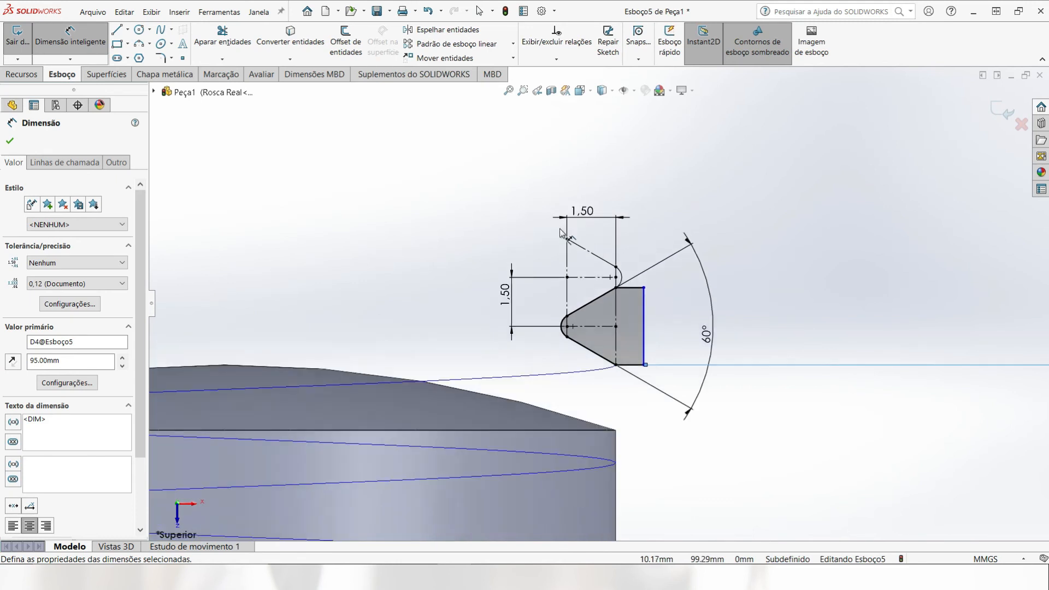
scroll(628, 292, down, 3)
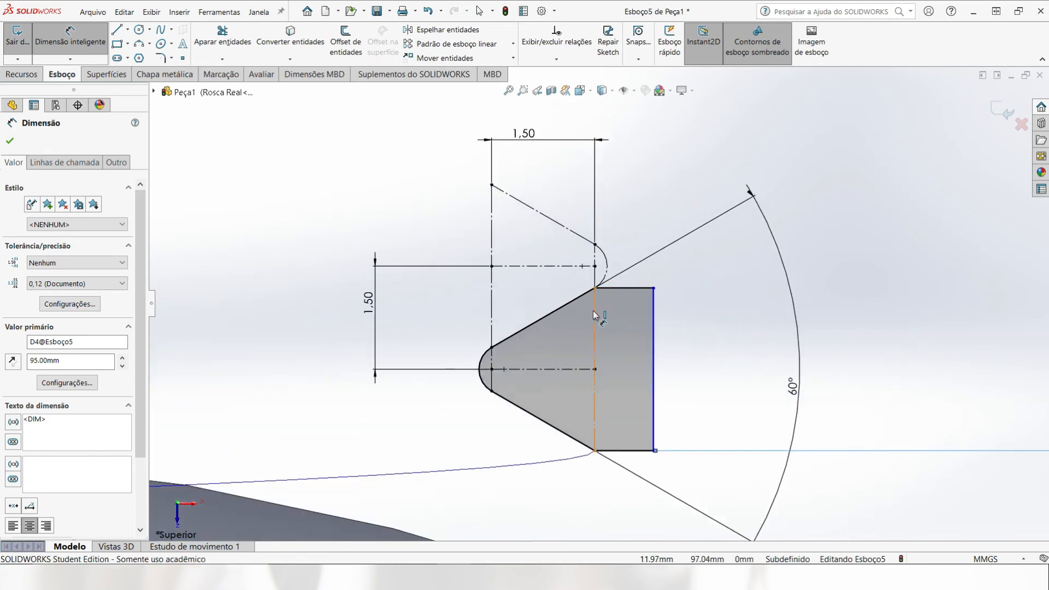
click(645, 309)
click(653, 308)
click(623, 185)
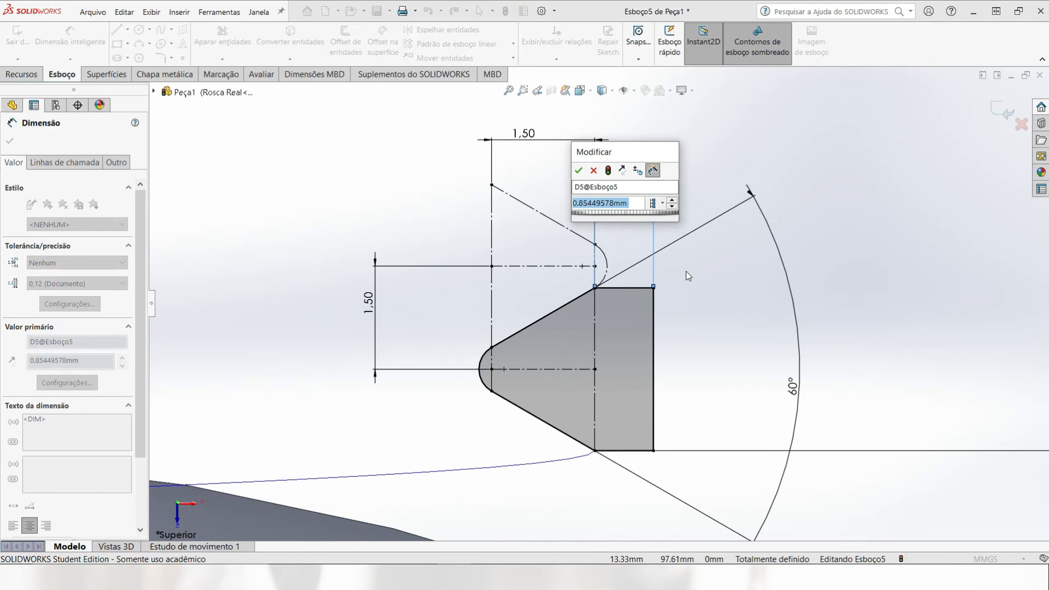
text(0.5)
key(Return)
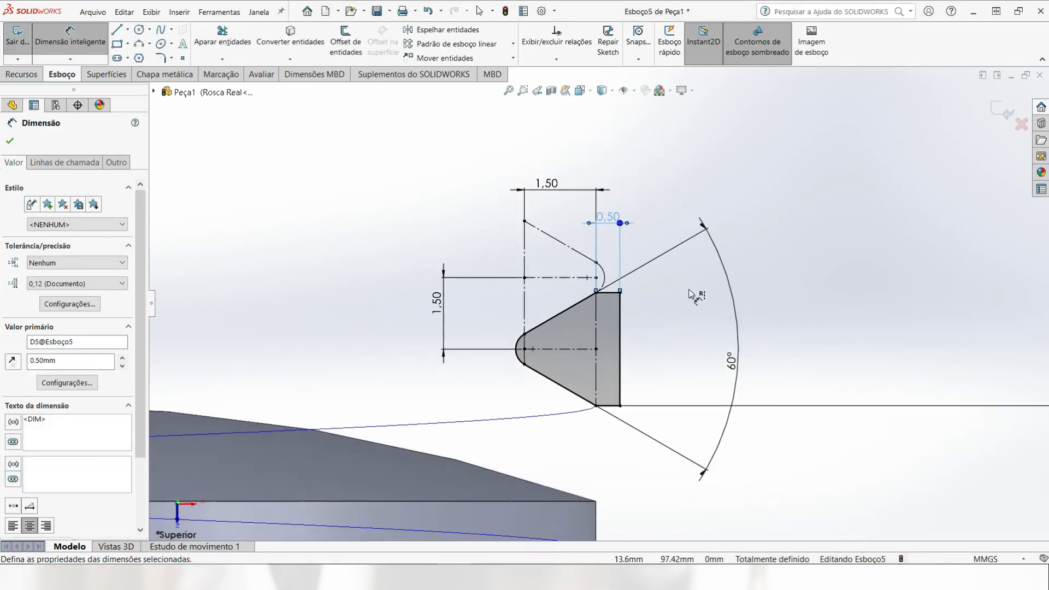
scroll(691, 303, up, 3)
key(Escape)
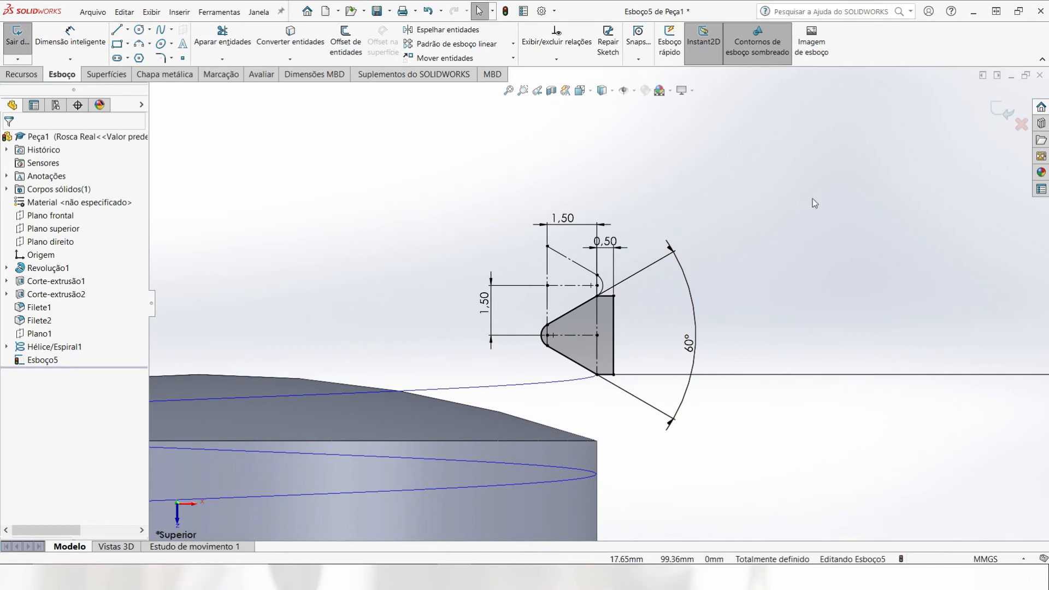
click(997, 116)
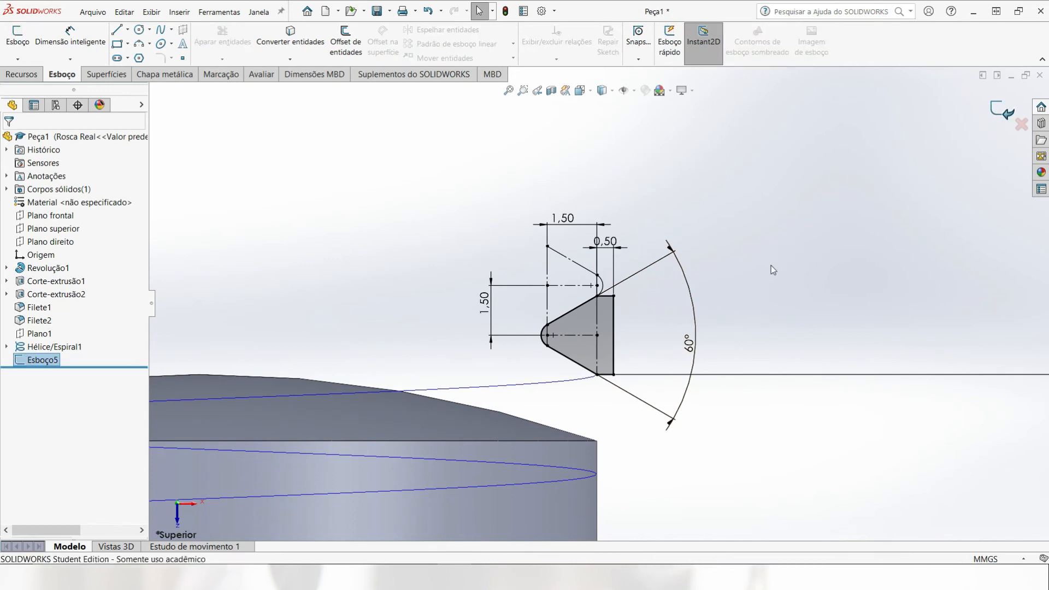
click(759, 260)
Step: Create a swept cut along the helix Hélice/Espiral1, using the thread profile Esboço5 as the sketch profile
mouse_move(694, 327)
middle_down()
mouse_move(505, 398)
mouse_move(572, 405)
mouse_move(655, 367)
mouse_move(636, 374)
middle_up()
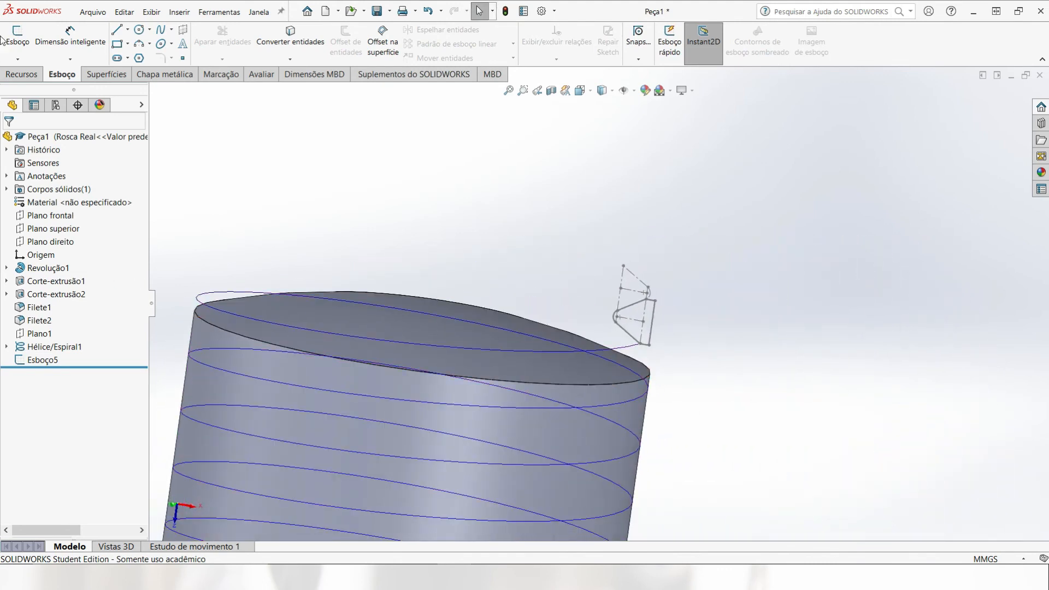
click(22, 75)
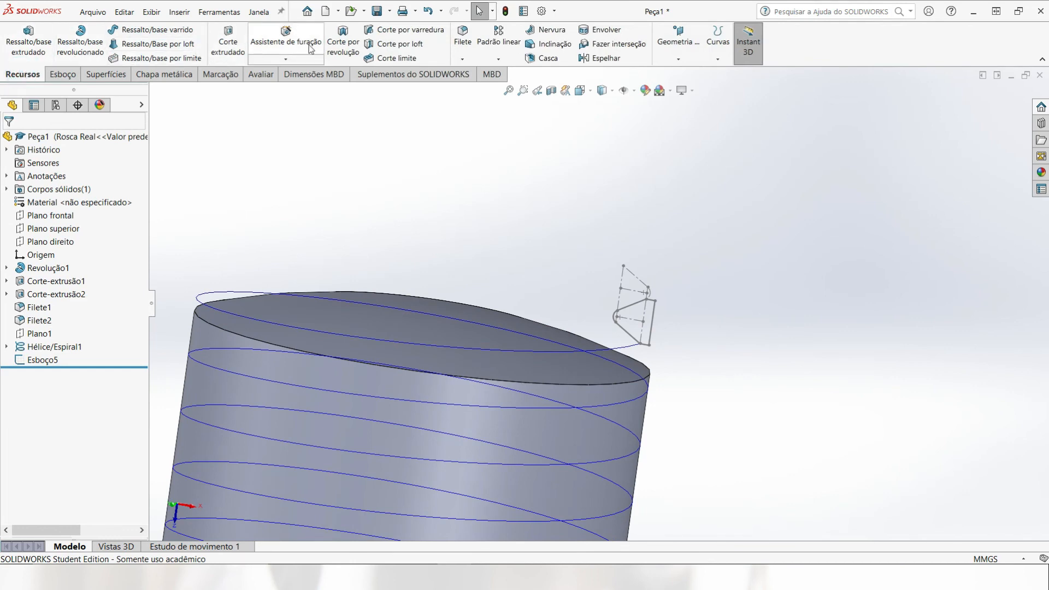
click(381, 34)
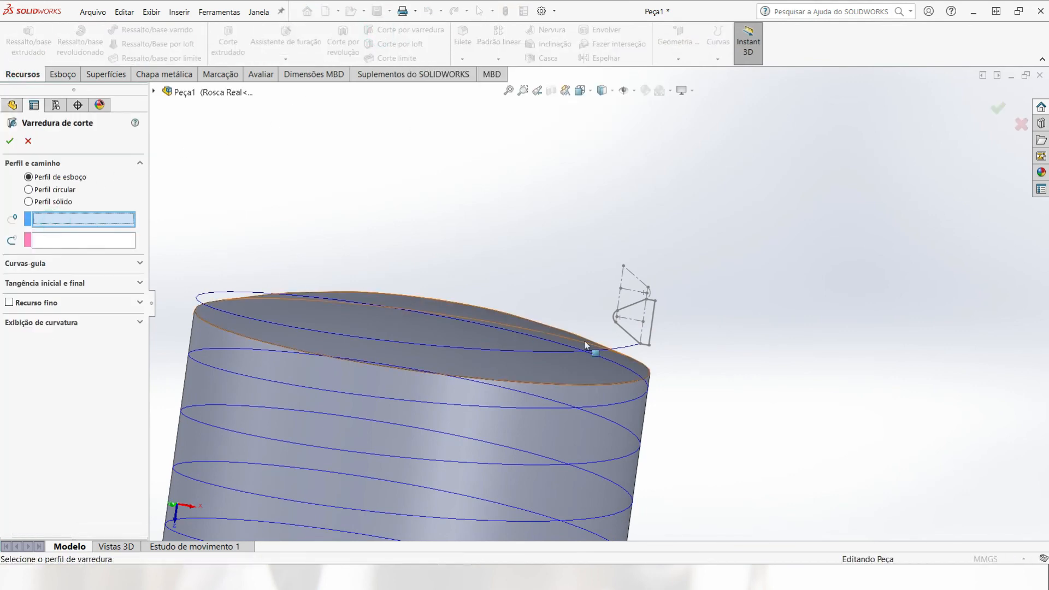
click(155, 92)
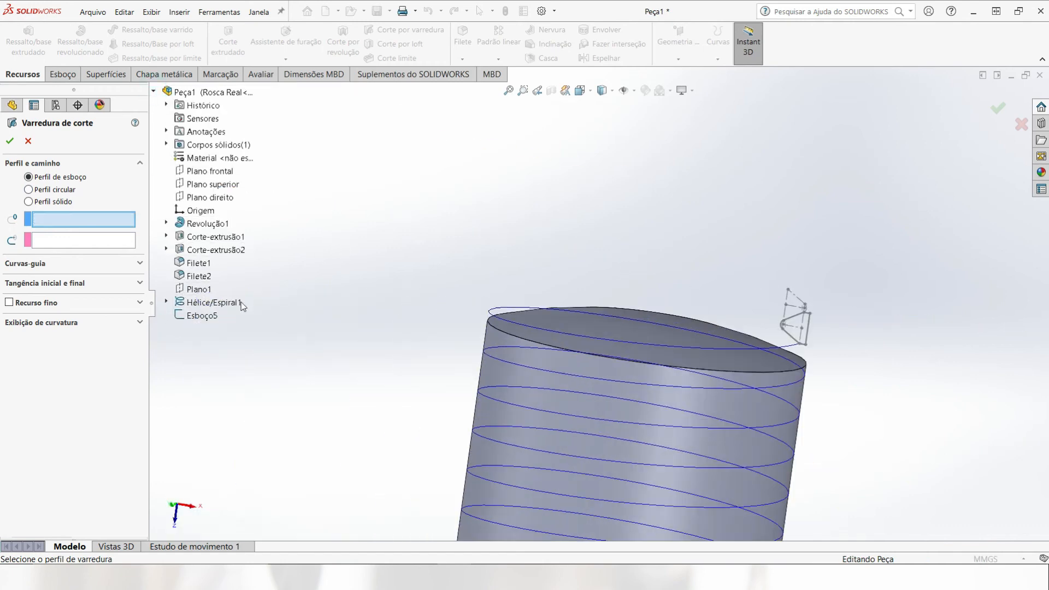
click(186, 316)
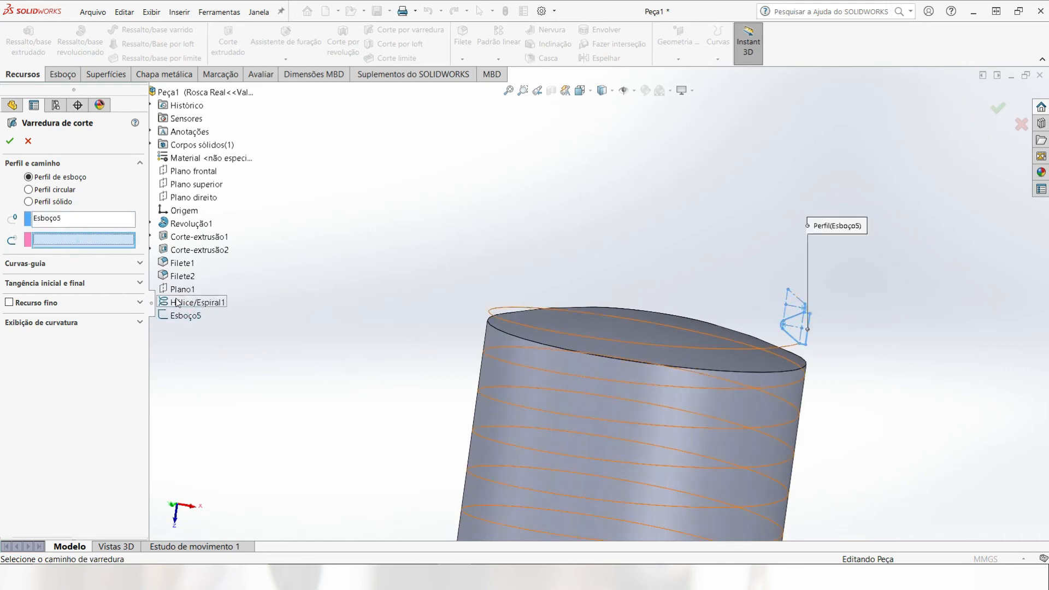
click(185, 304)
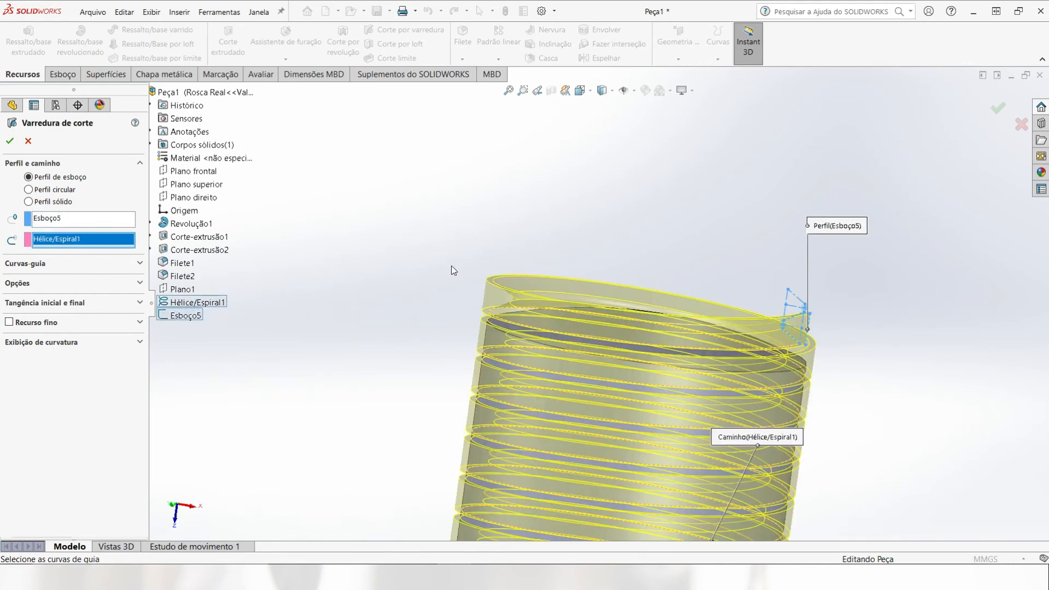
scroll(458, 270, up, 3)
scroll(466, 277, up, 3)
middle_drag(528, 329, 438, 314)
scroll(544, 369, down, 10)
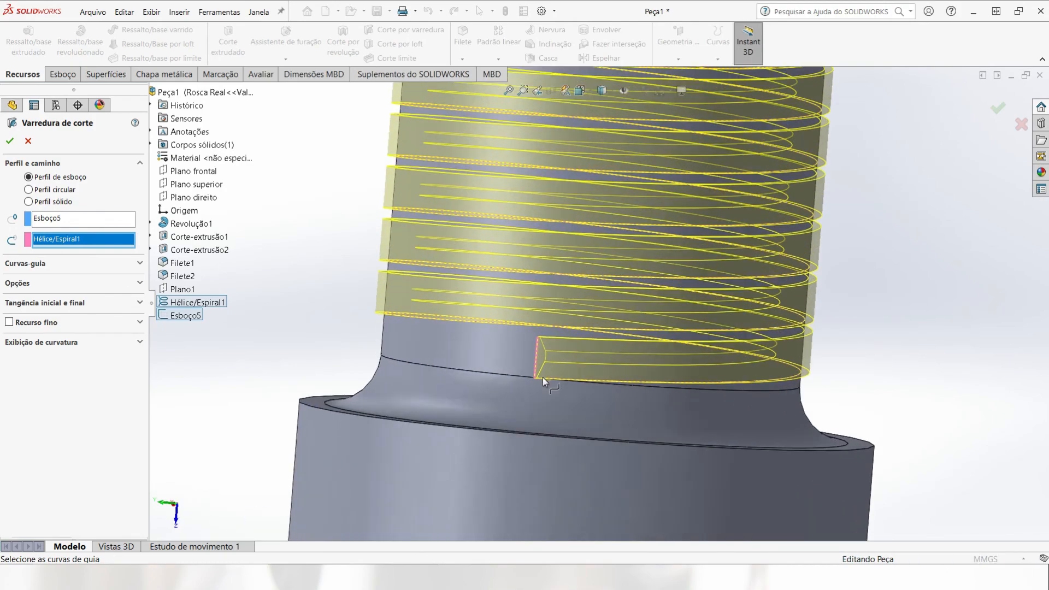
middle_drag(542, 377, 310, 336)
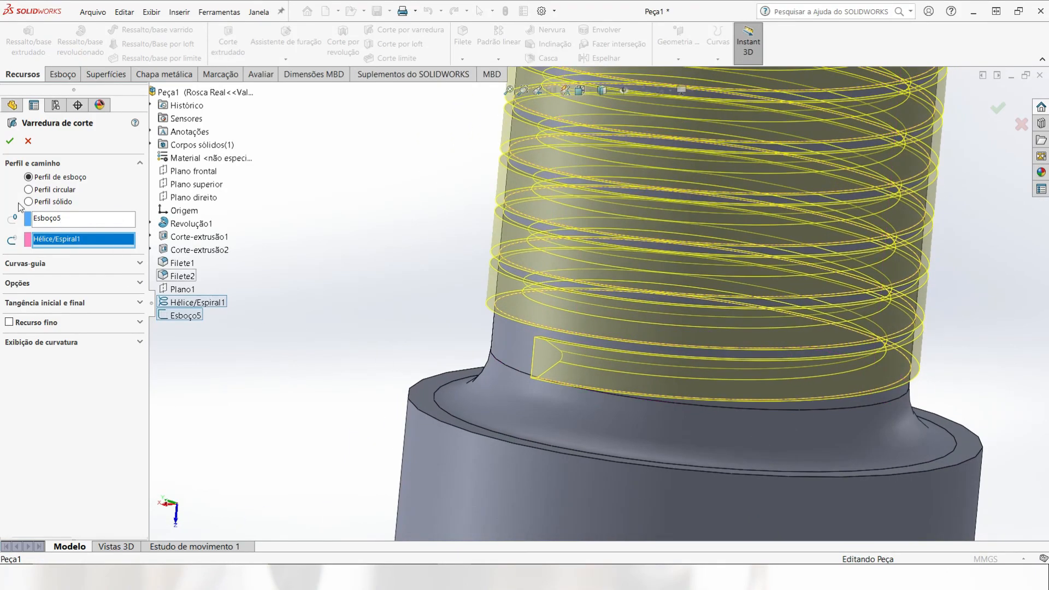
click(12, 146)
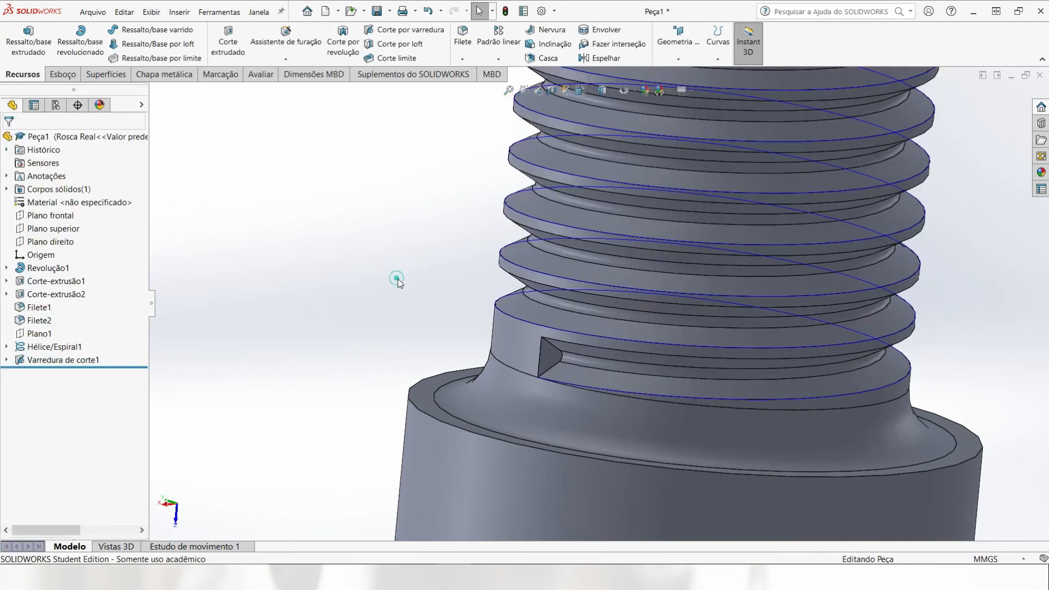
Step: Start an extruded cut on the flat end face of the thread groove and convert that face's outline into its sketch
scroll(475, 324, up, 2)
scroll(475, 324, up, 4)
middle_drag(521, 277, 534, 251)
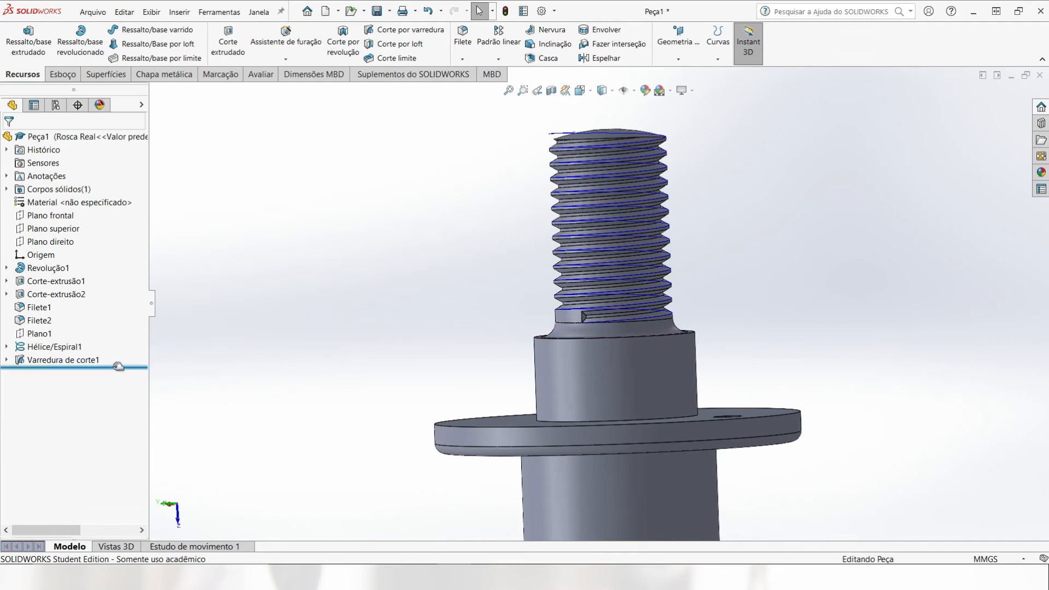
scroll(612, 323, down, 6)
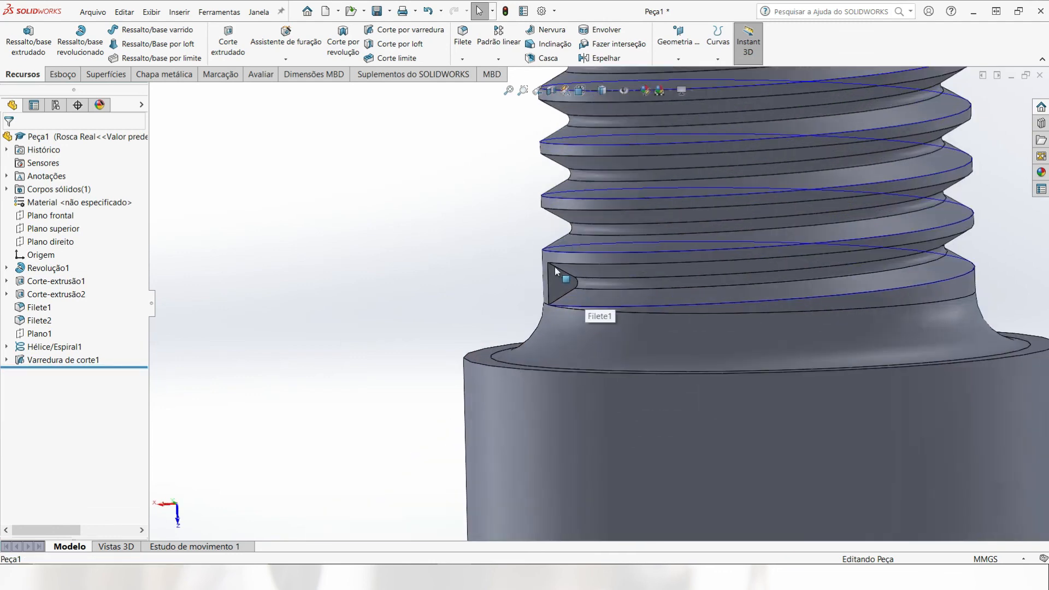
click(553, 279)
click(222, 43)
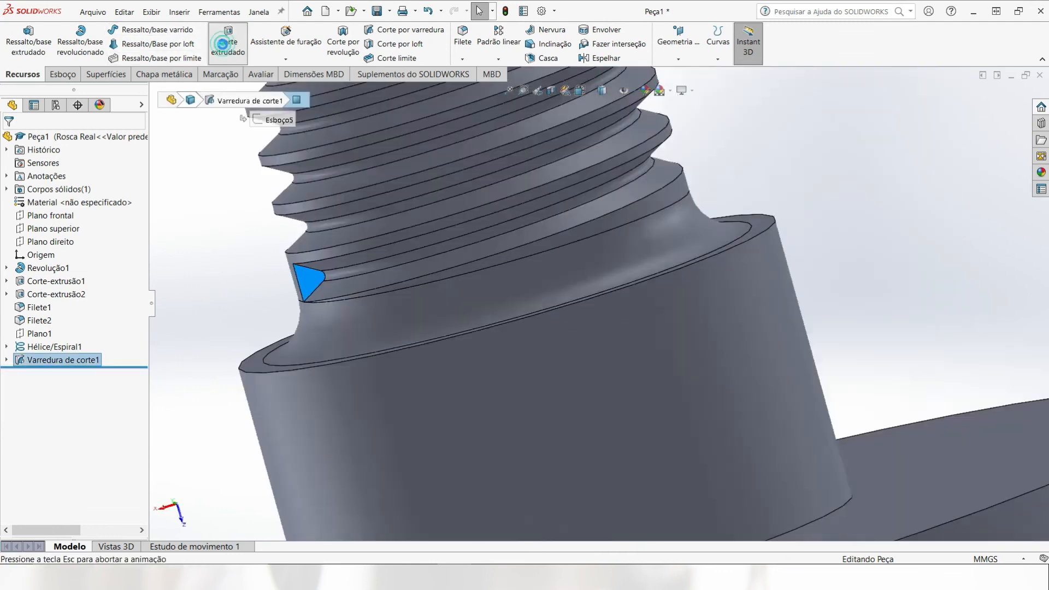
scroll(629, 336, down, 5)
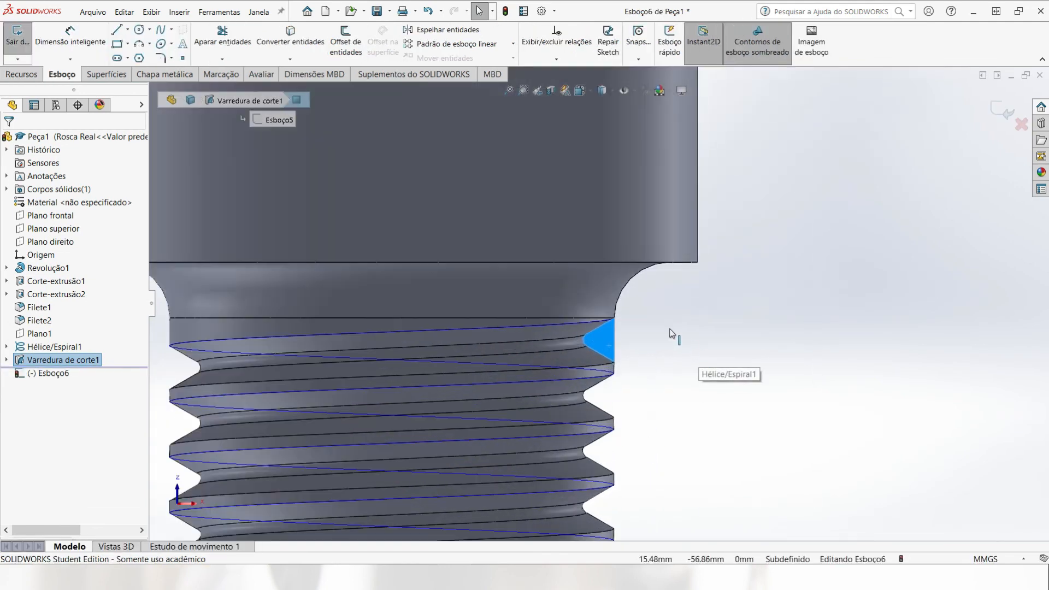
scroll(672, 333, down, 3)
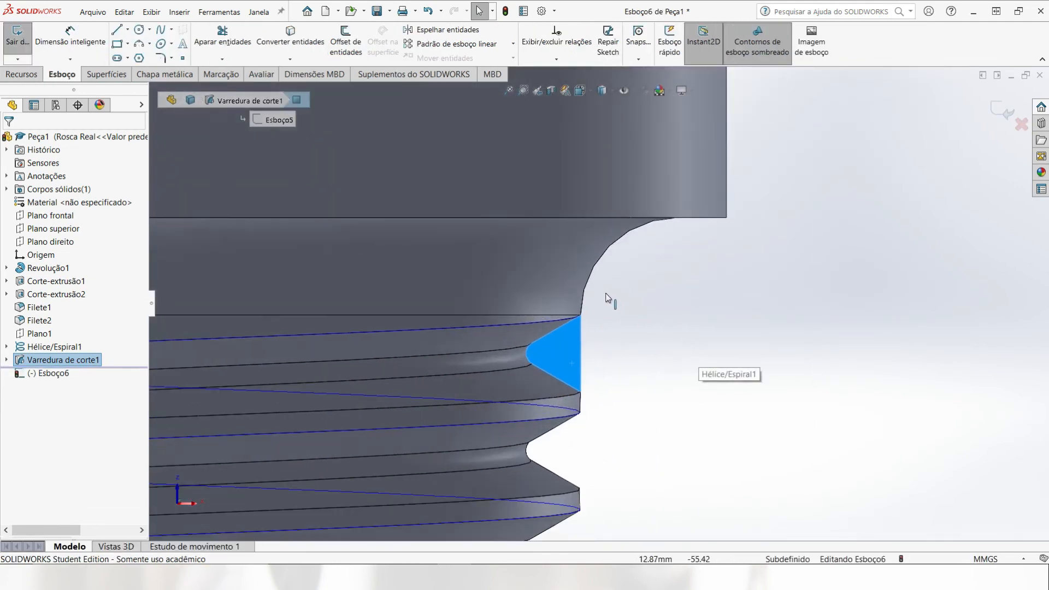
click(275, 37)
click(995, 114)
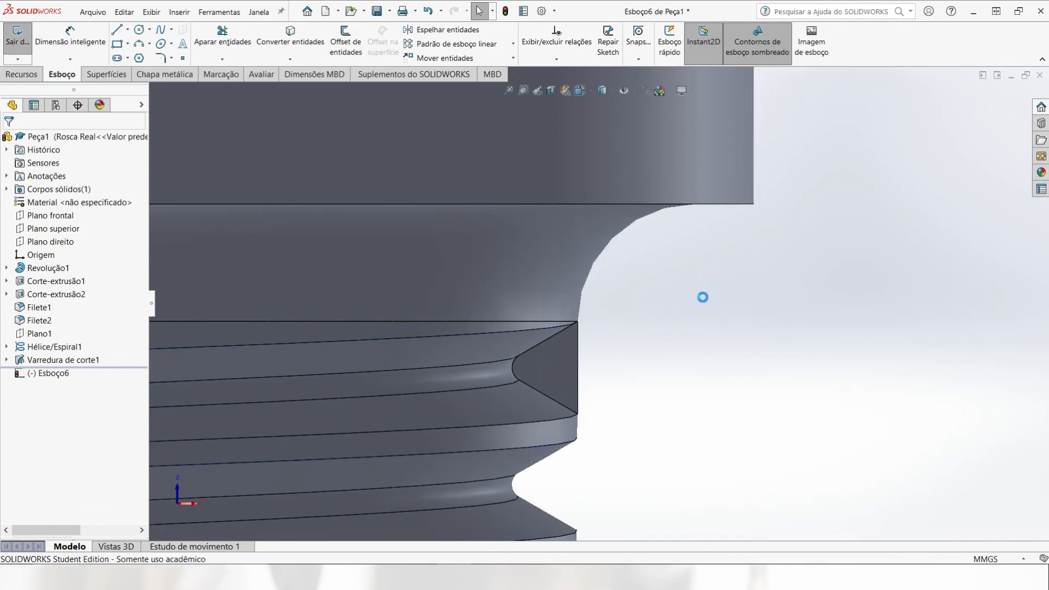
Step: Extrude the cut from the groove's end face with the end condition Up To Next (Até o próximo) to form the thread run-out
middle_drag(694, 363, 522, 191)
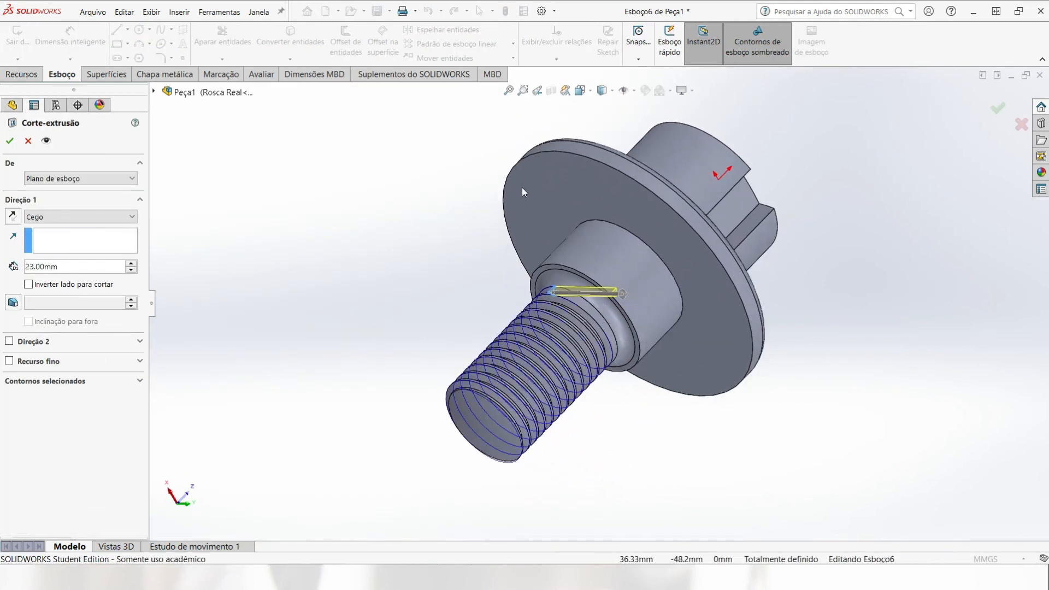
click(67, 220)
click(54, 255)
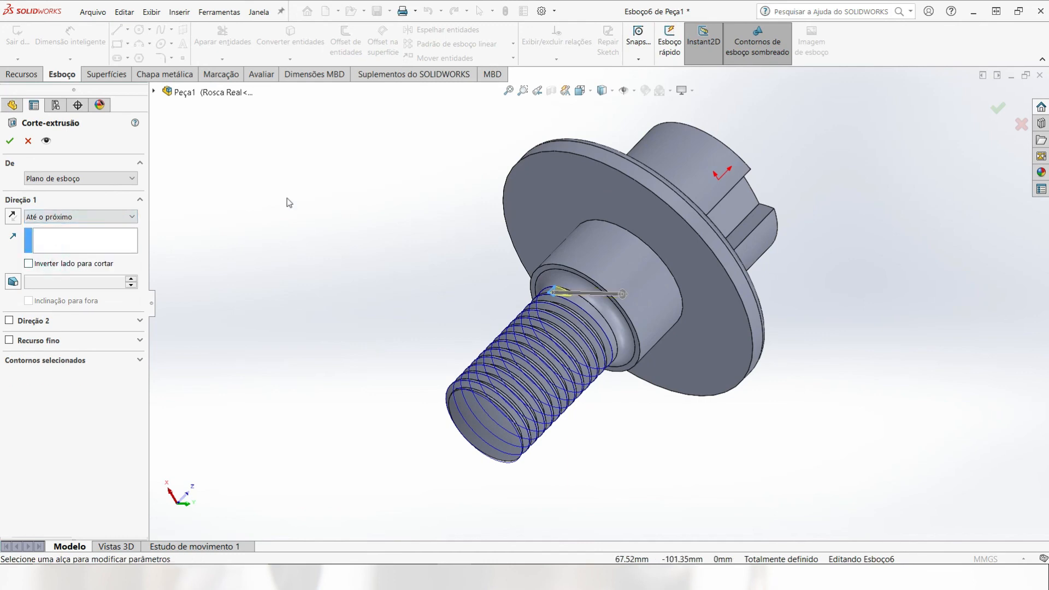
click(10, 140)
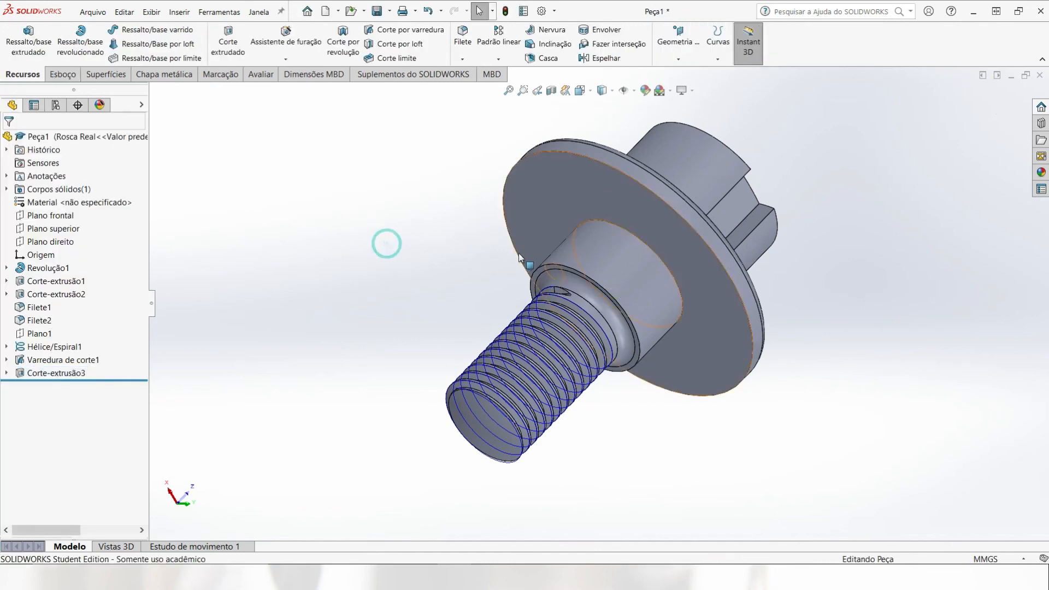
middle_drag(386, 241, 489, 279)
scroll(541, 290, down, 10)
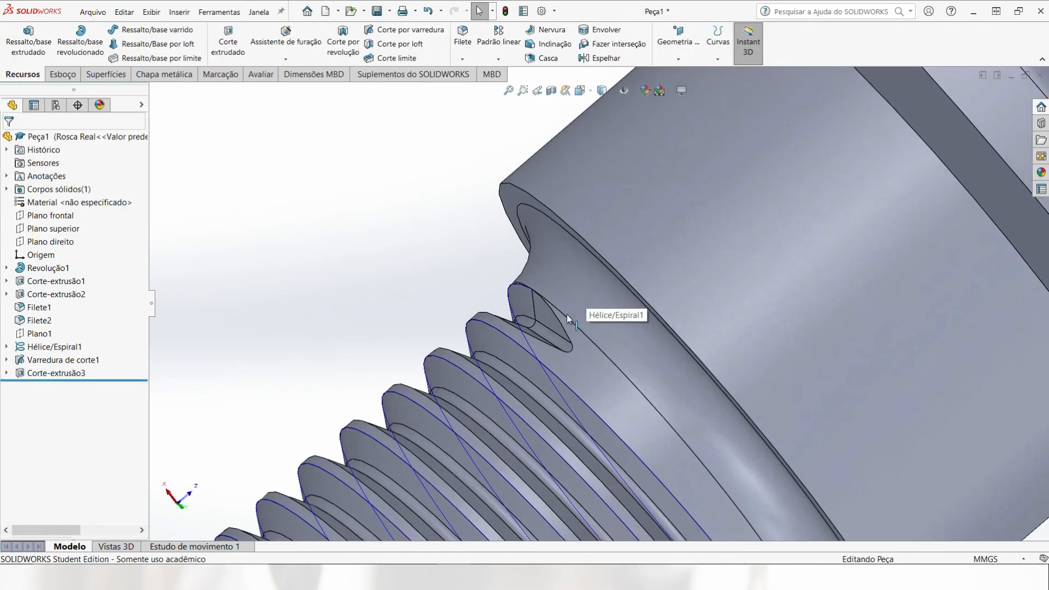
scroll(568, 314, up, 10)
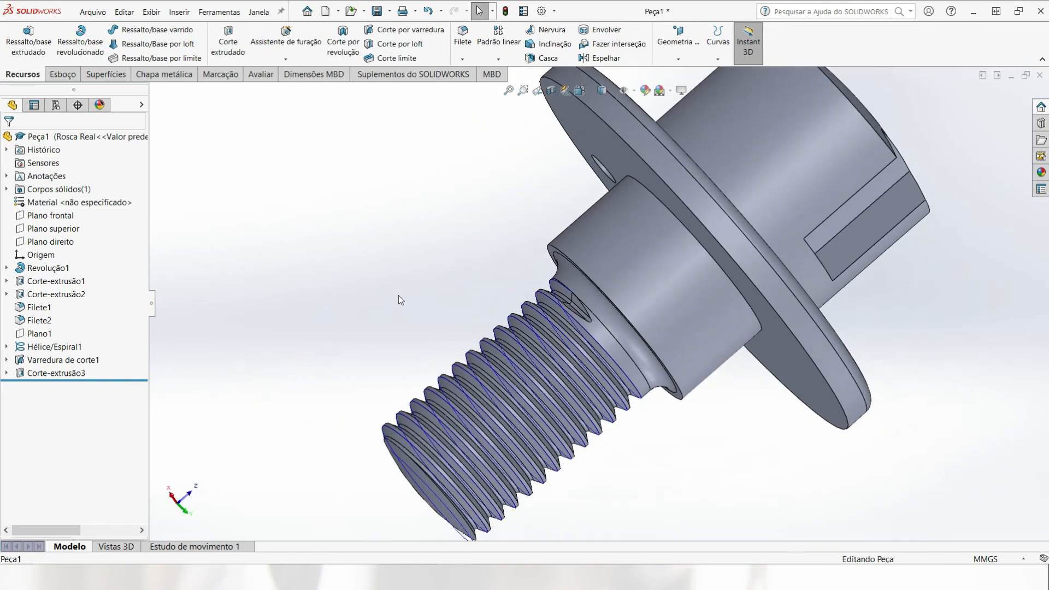
Step: Hide the helix curve Hélice/Espiral1 and show the part in isometric view
middle_drag(432, 302, 287, 316)
right_click(47, 347)
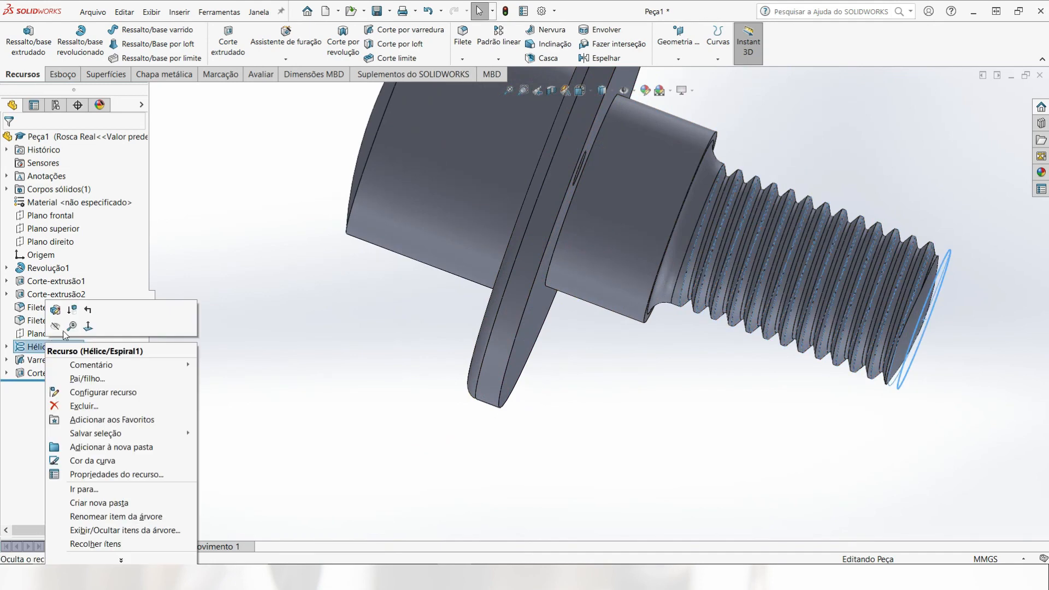
click(55, 327)
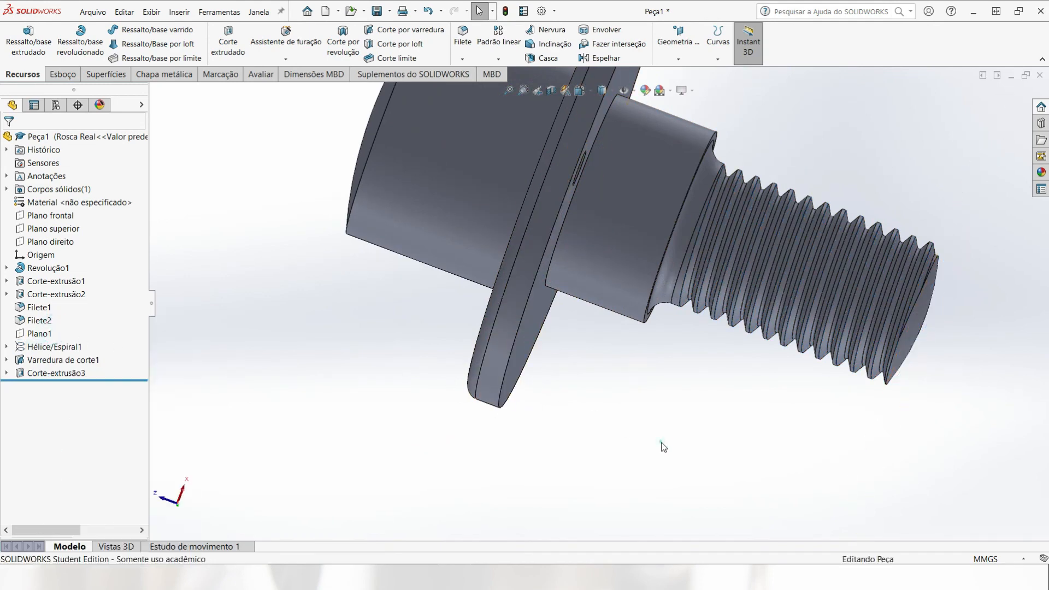
key(ctrl+7)
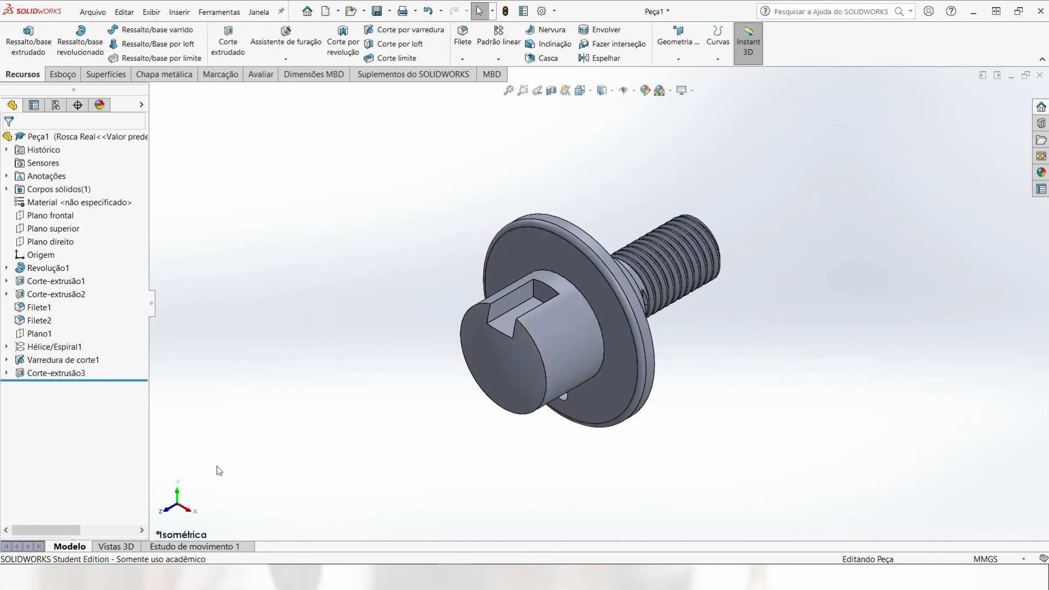
shift+click(178, 495)
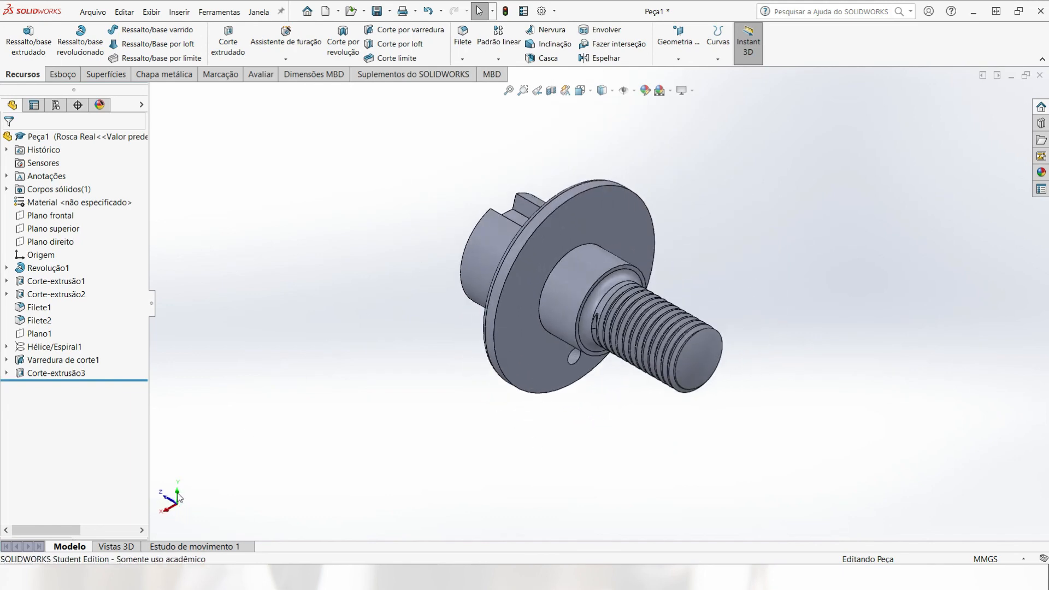
shift+click(178, 495)
shift+click(178, 494)
shift+click(178, 494)
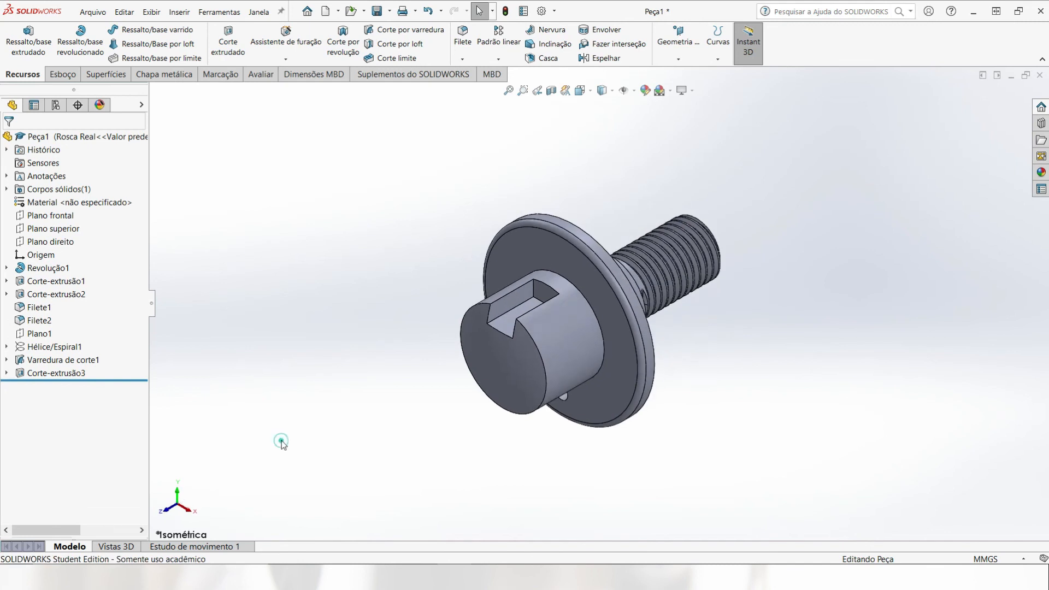
Step: Apply the steel AISI 1045 Aço, trefilado as the part's material, linking the display states to the configurations
right_click(82, 203)
click(175, 207)
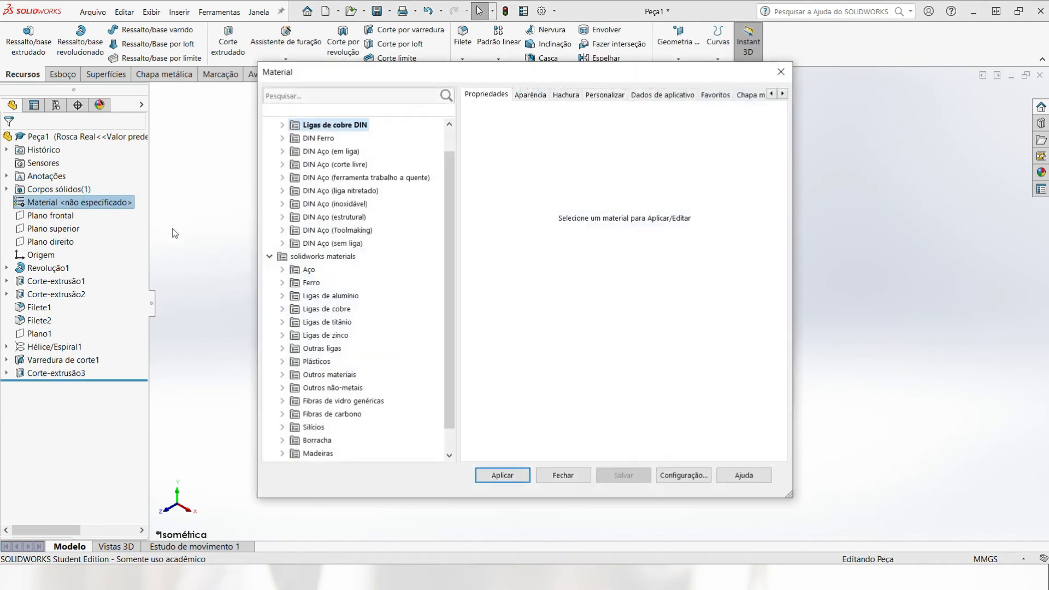
click(283, 270)
click(336, 243)
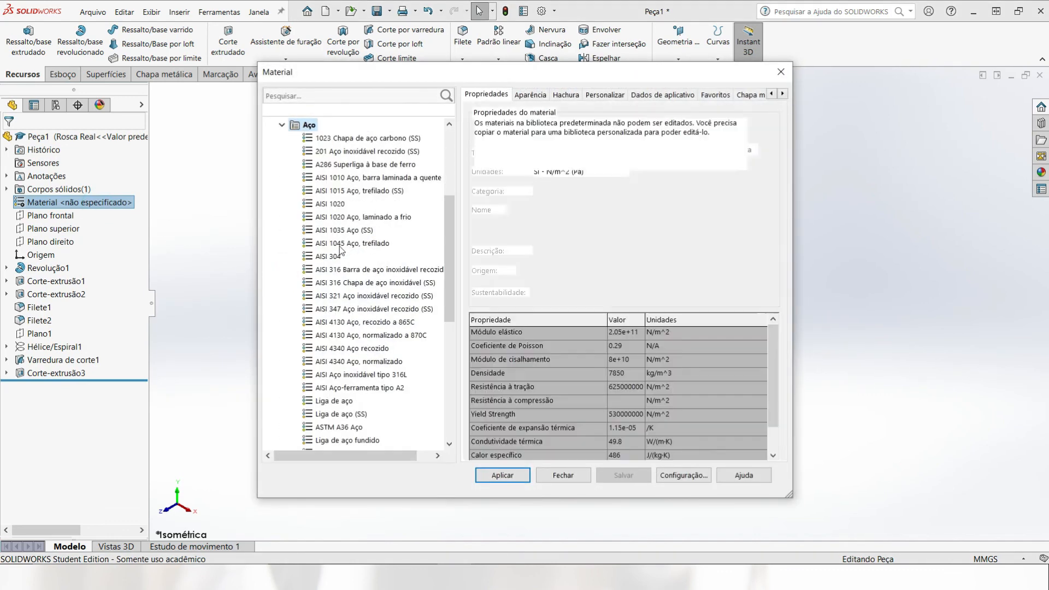
click(510, 476)
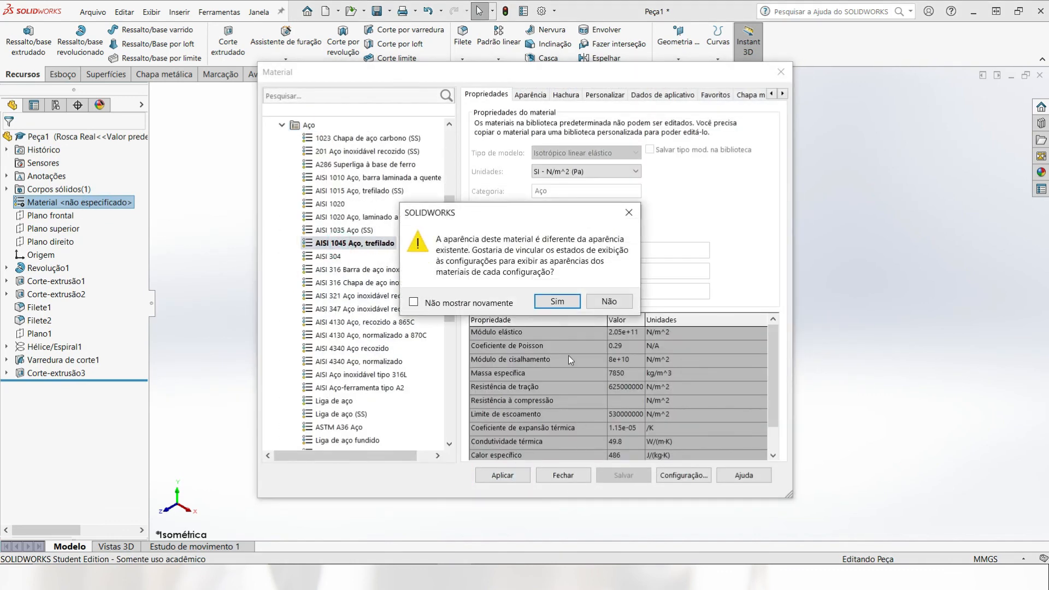
click(555, 302)
click(560, 476)
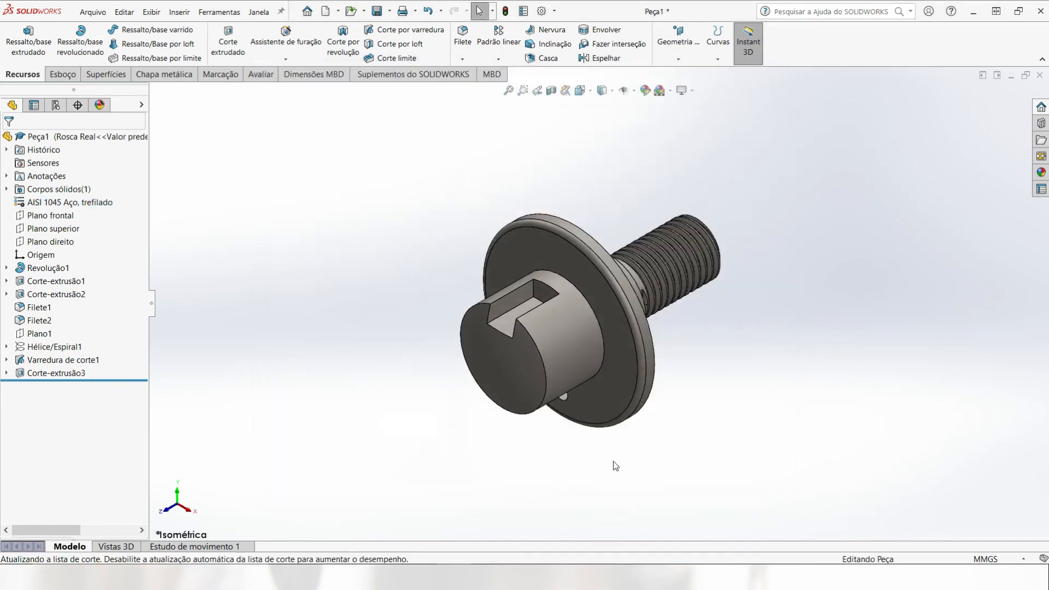
click(813, 366)
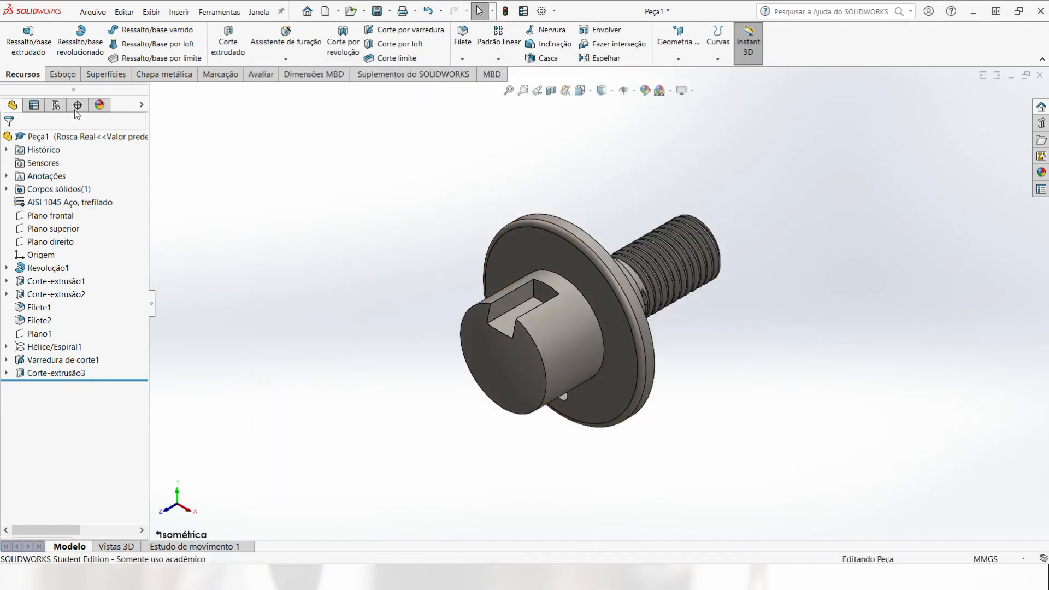
Step: Switch between the configurations Rosca Real and Rosca representada to compare the threaded ends, finishing with Rosca representada active
click(55, 106)
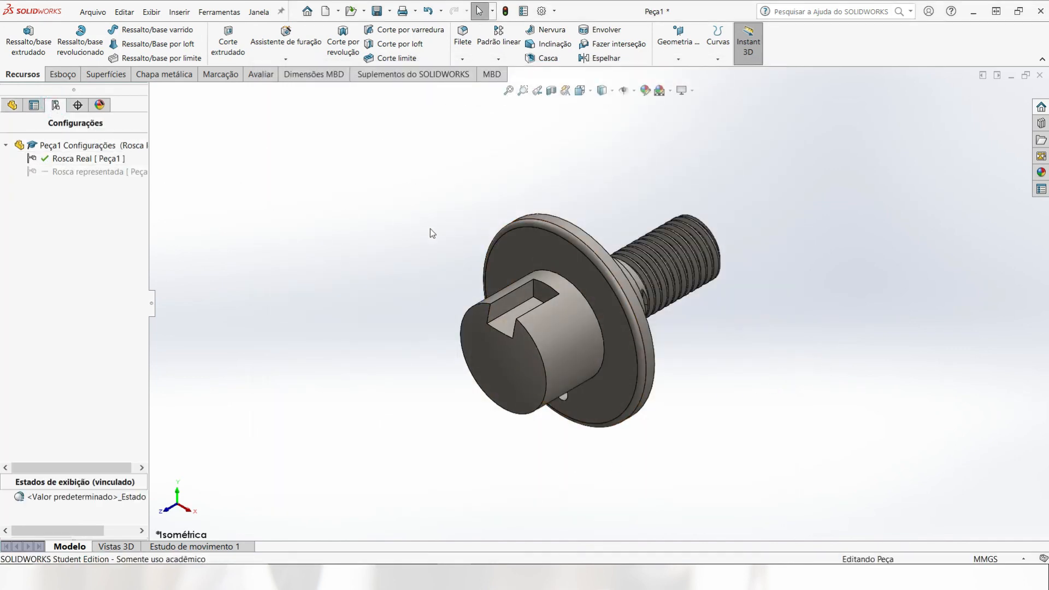
shift+click(178, 496)
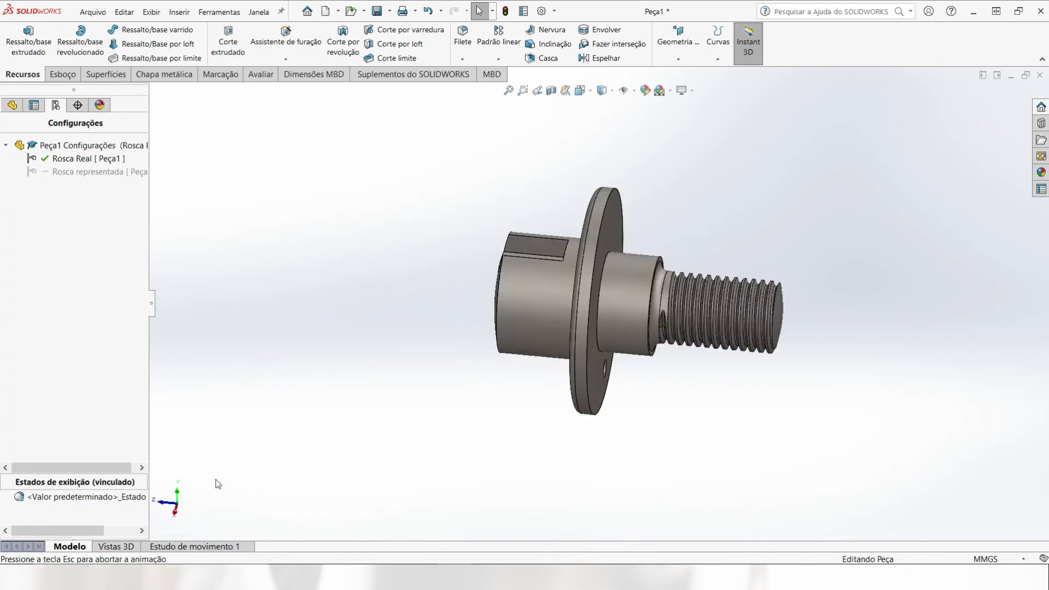
double_click(93, 172)
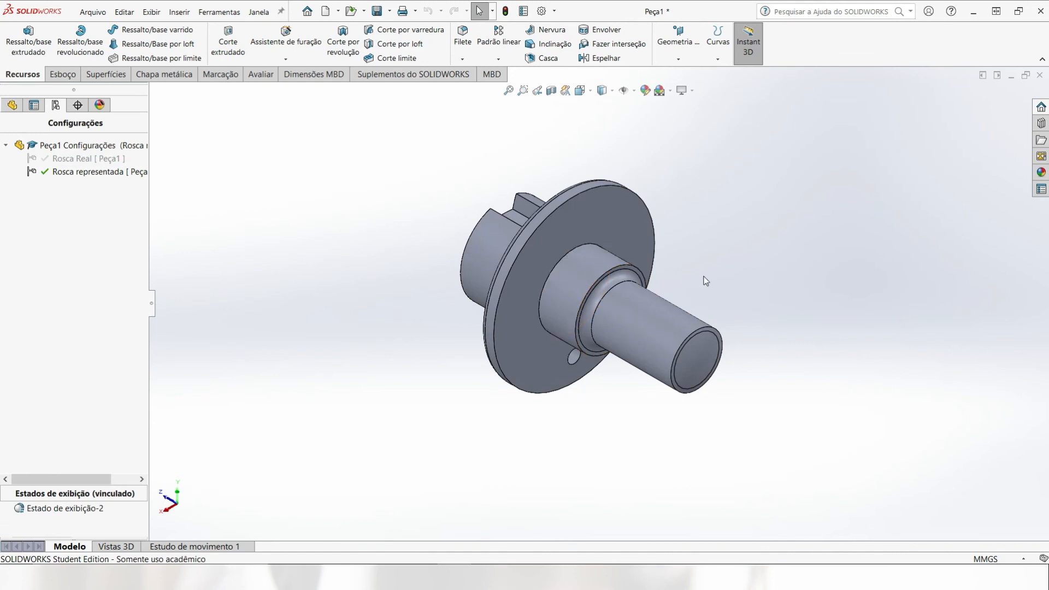
scroll(704, 281, down, 2)
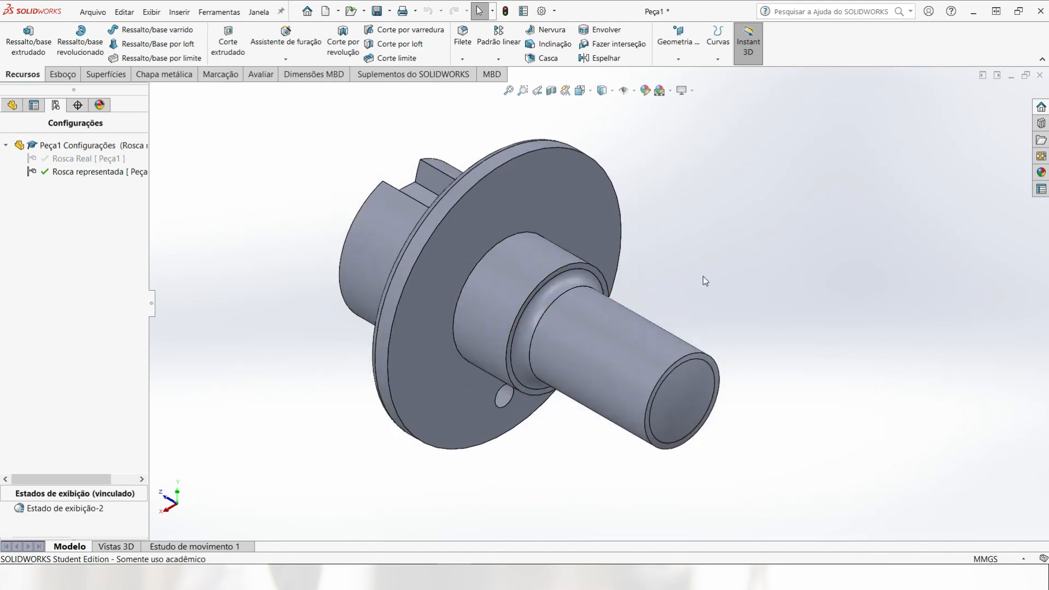
double_click(101, 159)
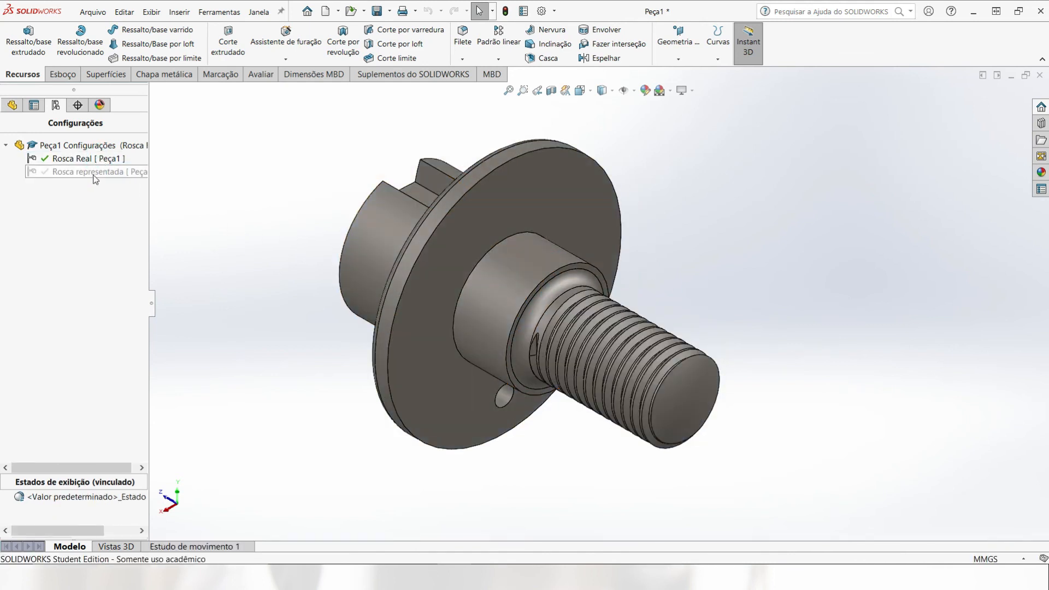
double_click(94, 172)
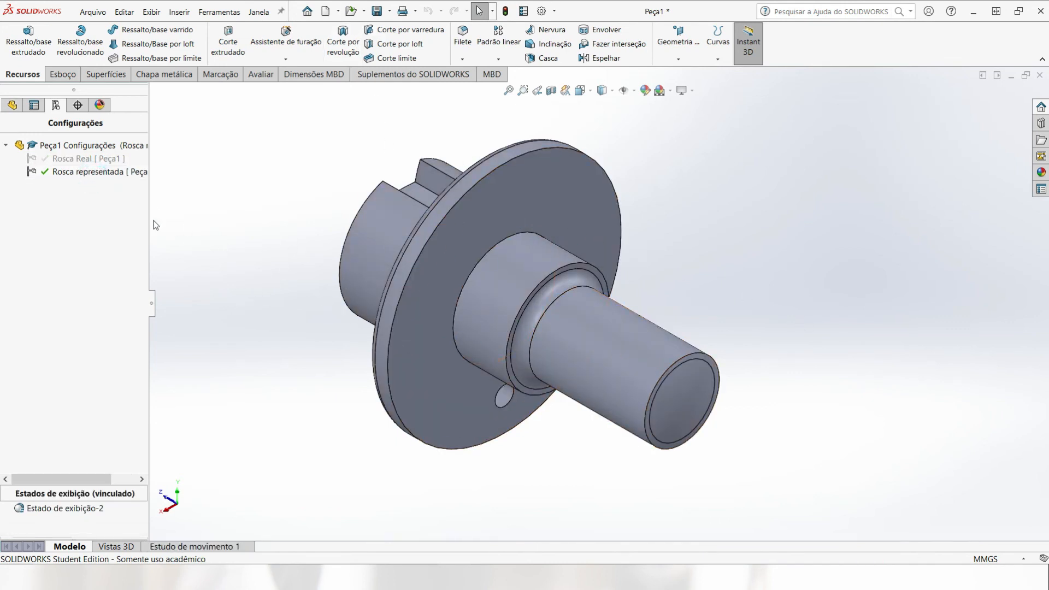
click(178, 495)
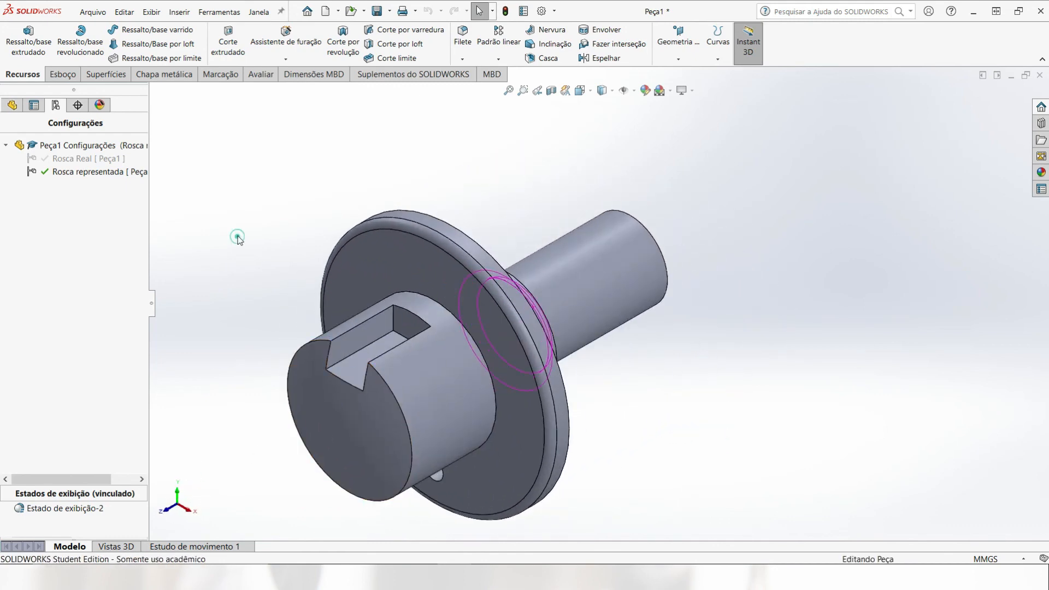
click(223, 188)
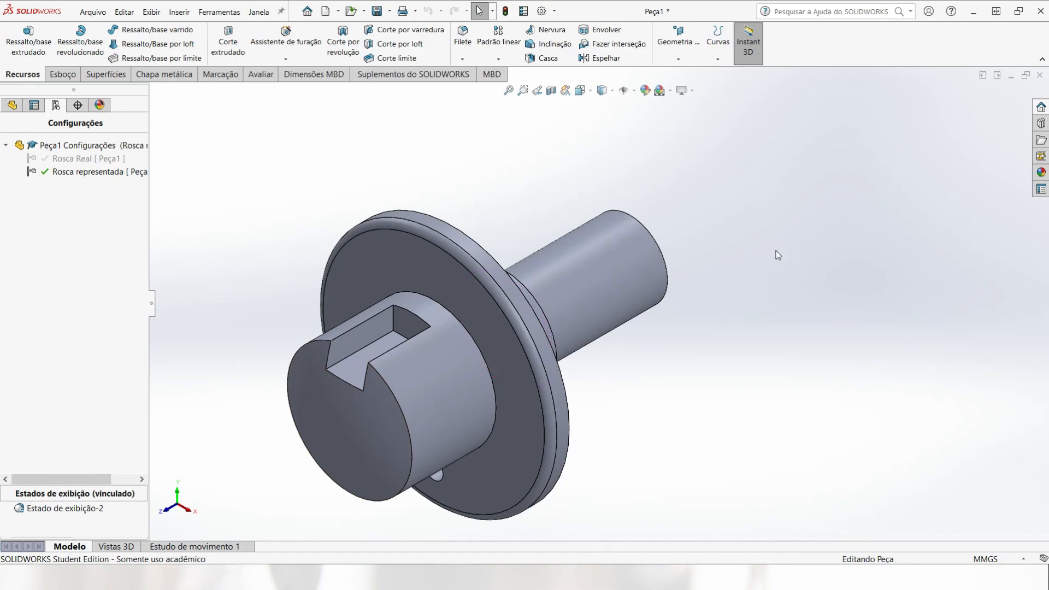